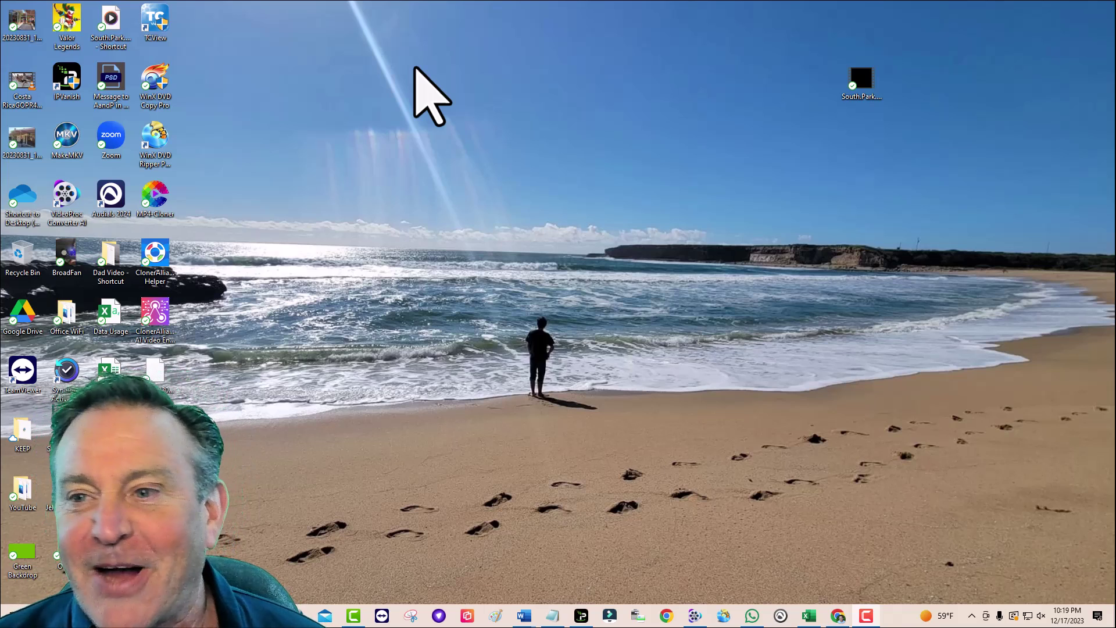
- Check the South Park video's details: 512×384, 5:15 long, 29.97 fps
double_click(859, 75)
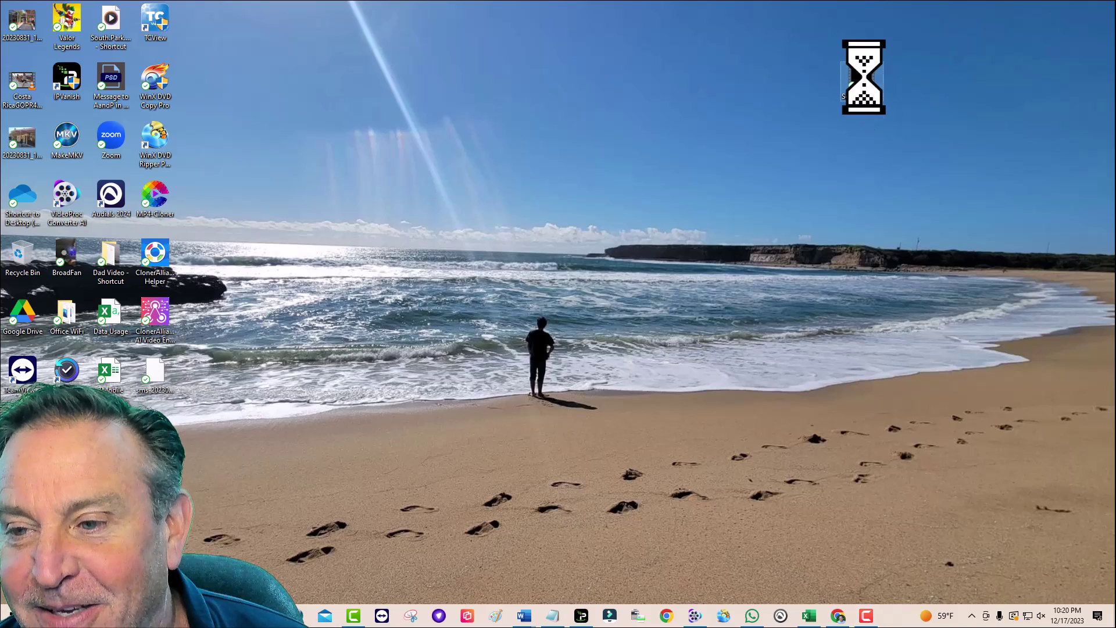
right_click(861, 77)
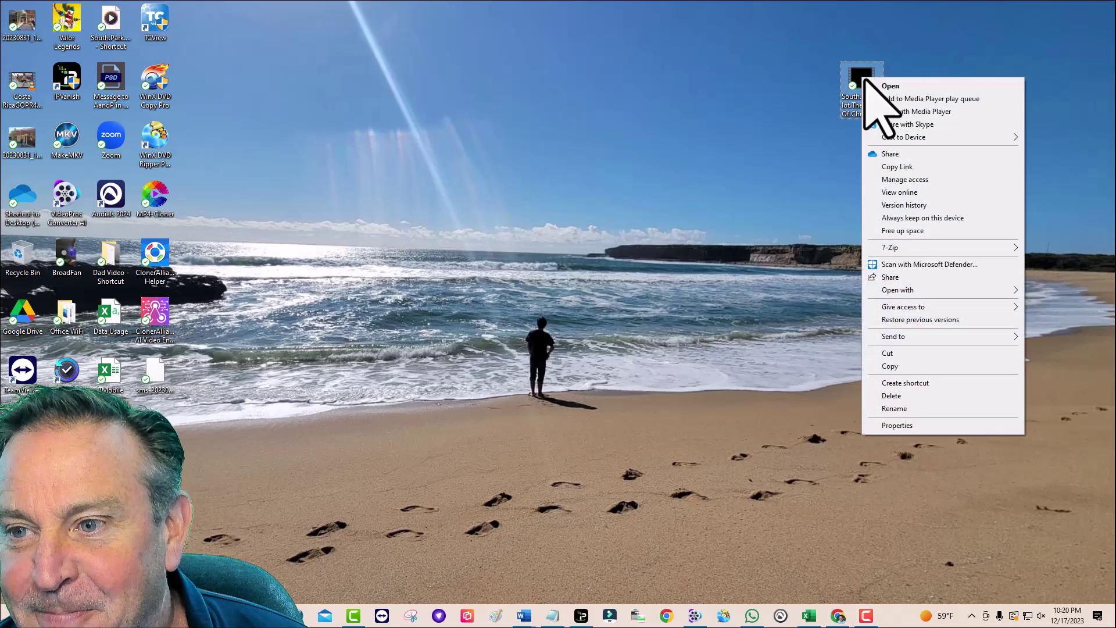
click(898, 426)
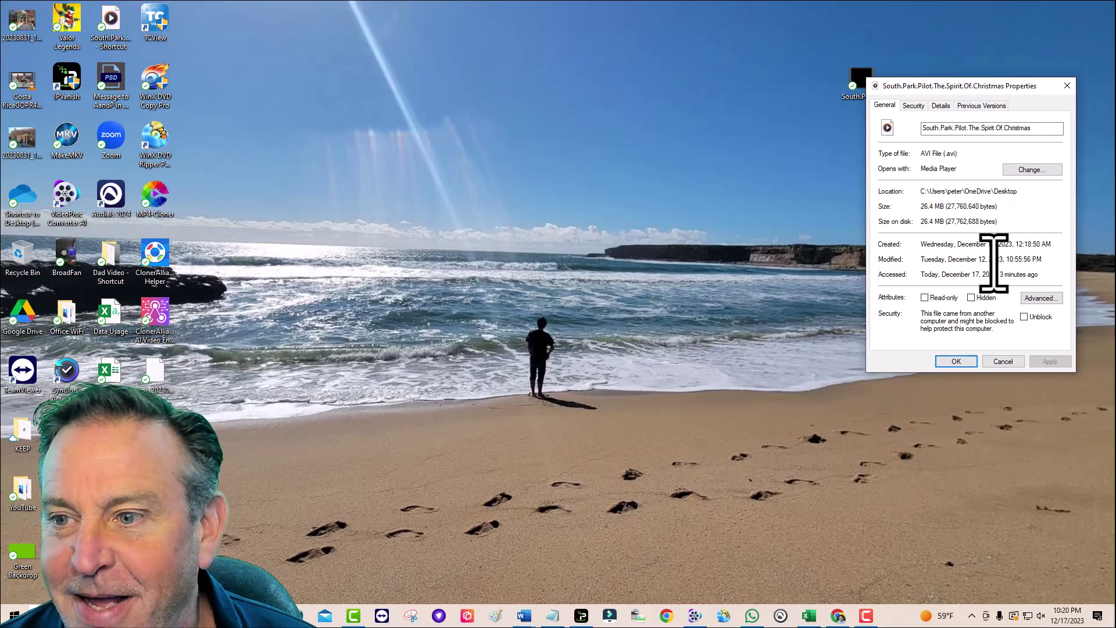
click(941, 105)
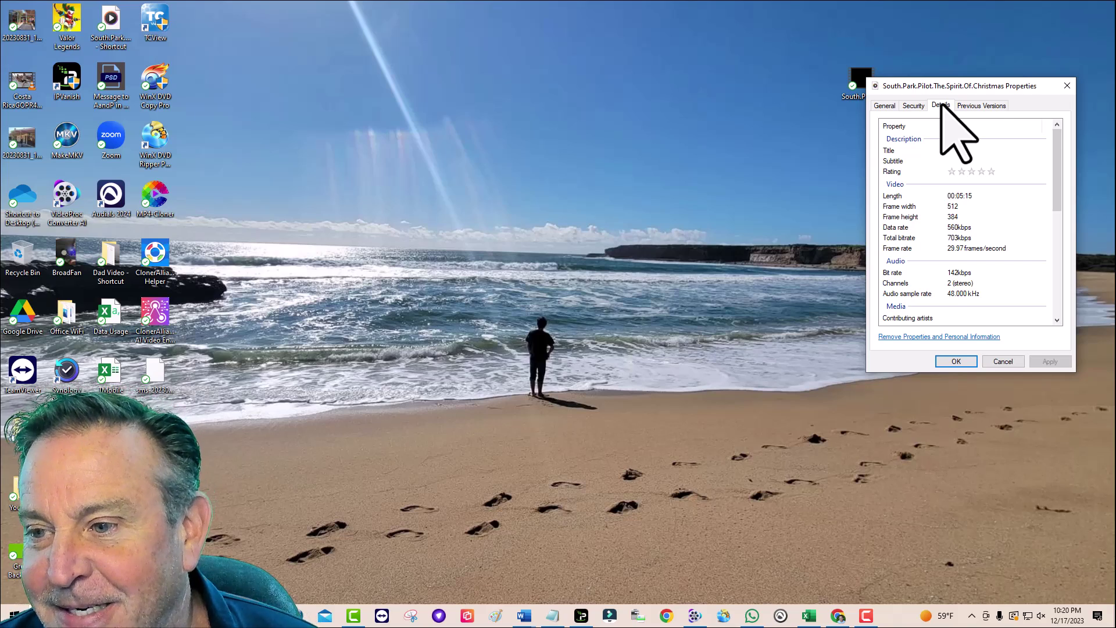
click(1067, 85)
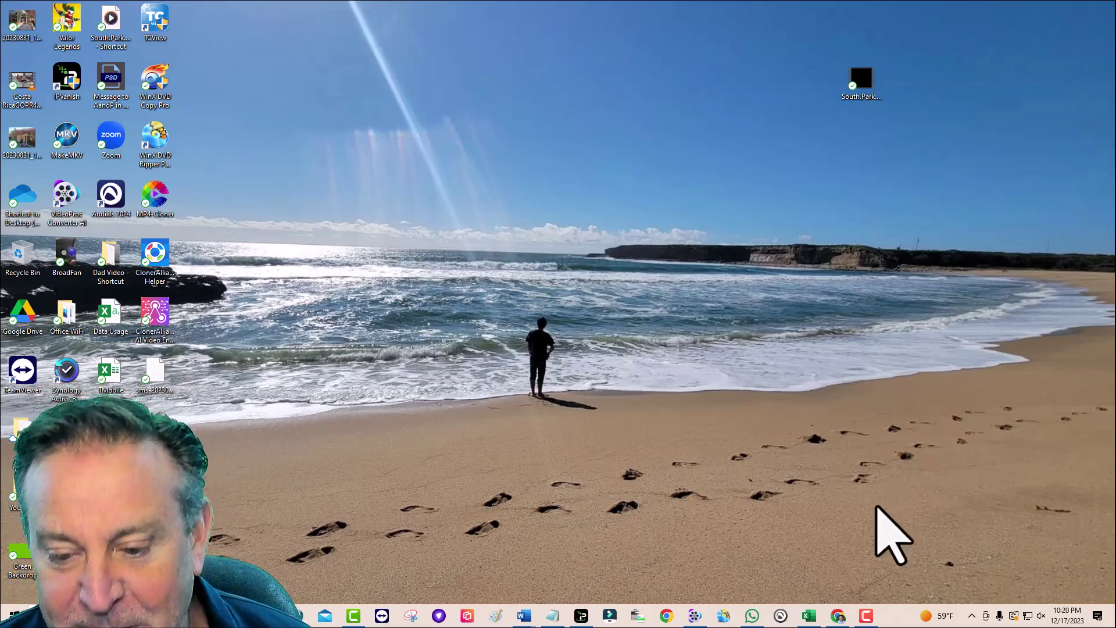
- Switch to VideoProc Converter AI and open the empty Video Converter workspace
click(693, 615)
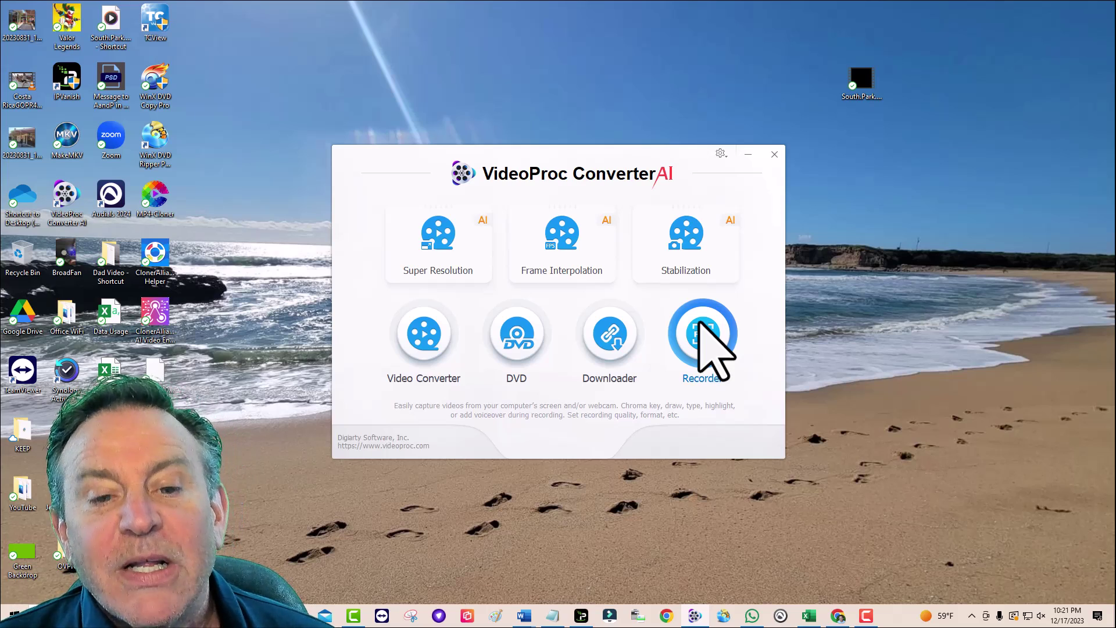
click(431, 348)
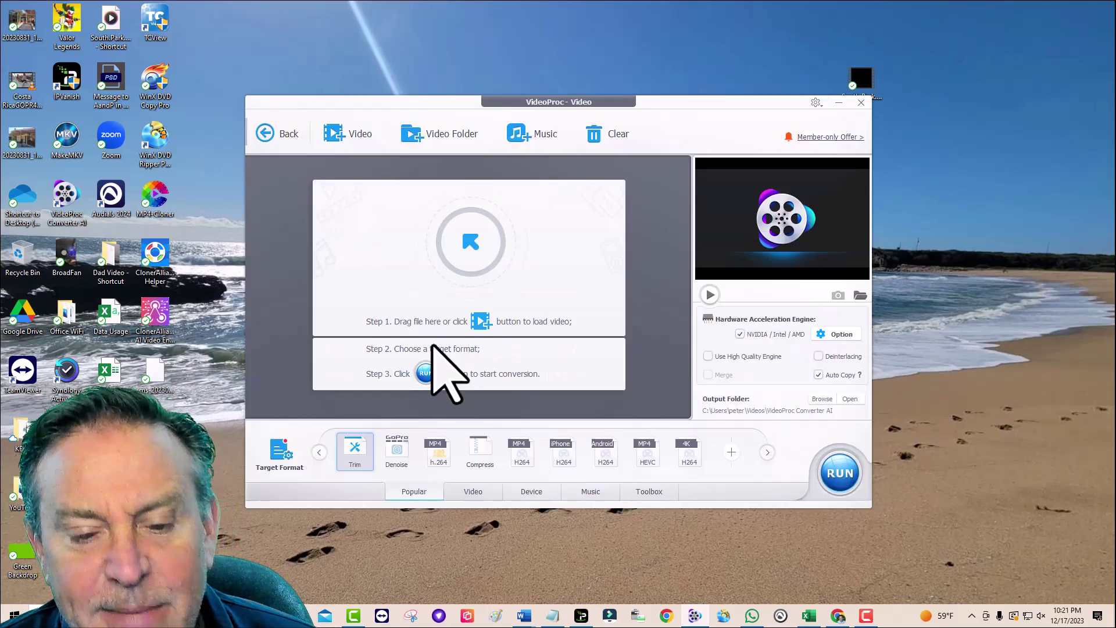
click(662, 493)
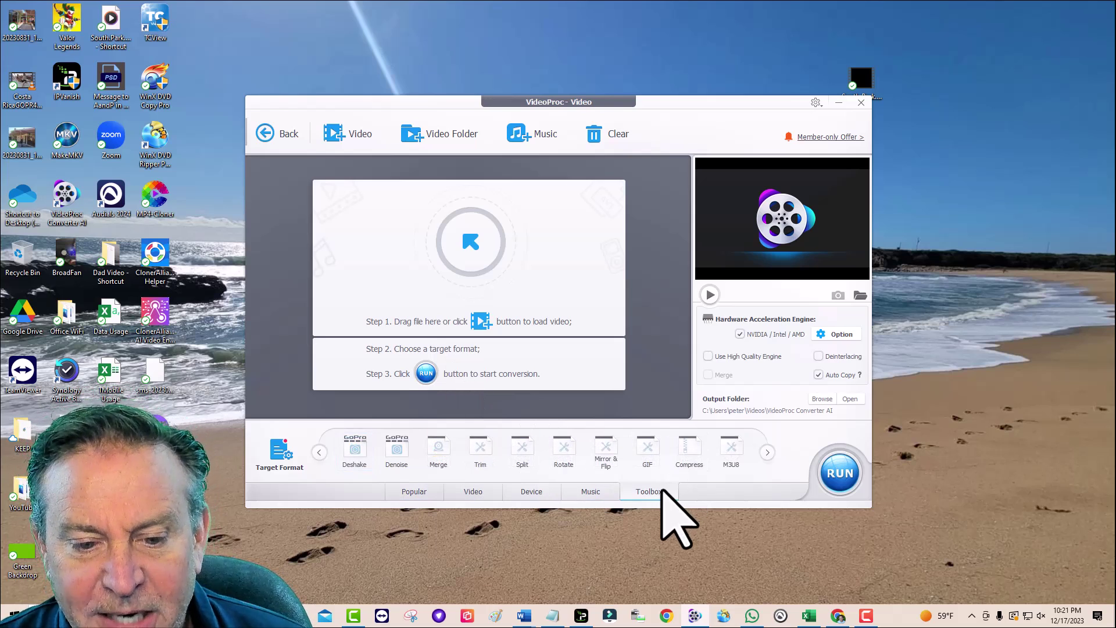
click(586, 490)
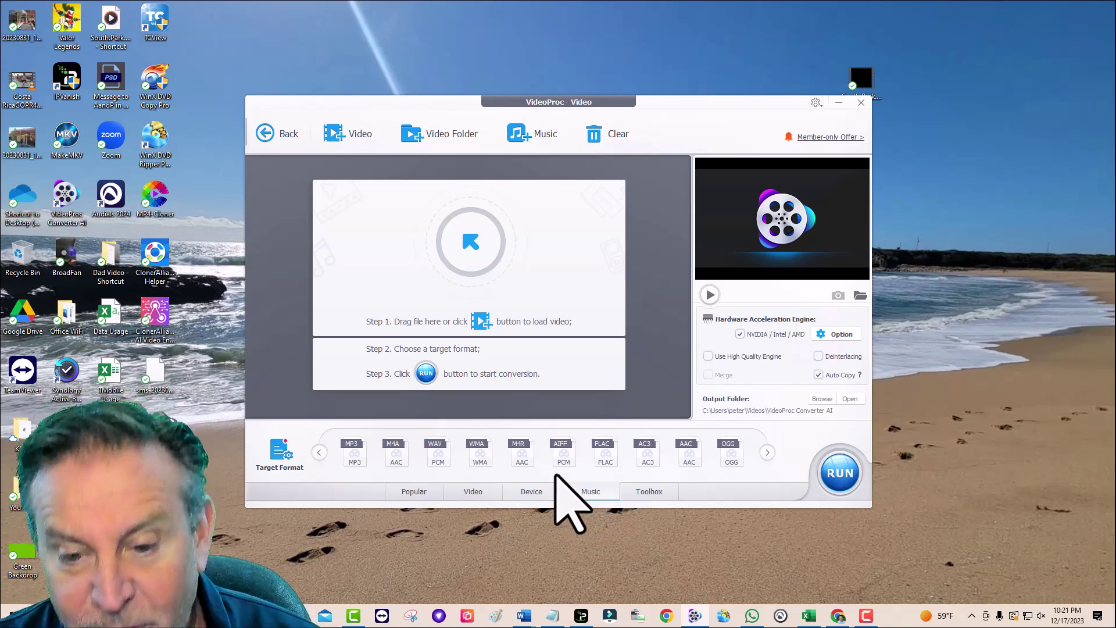
click(532, 493)
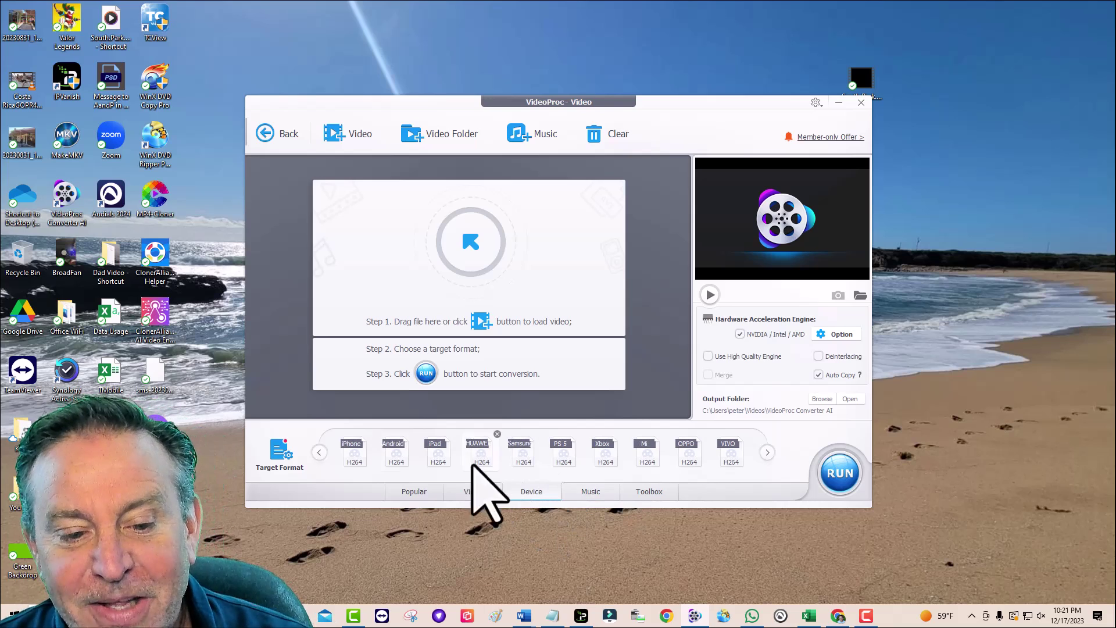
click(767, 452)
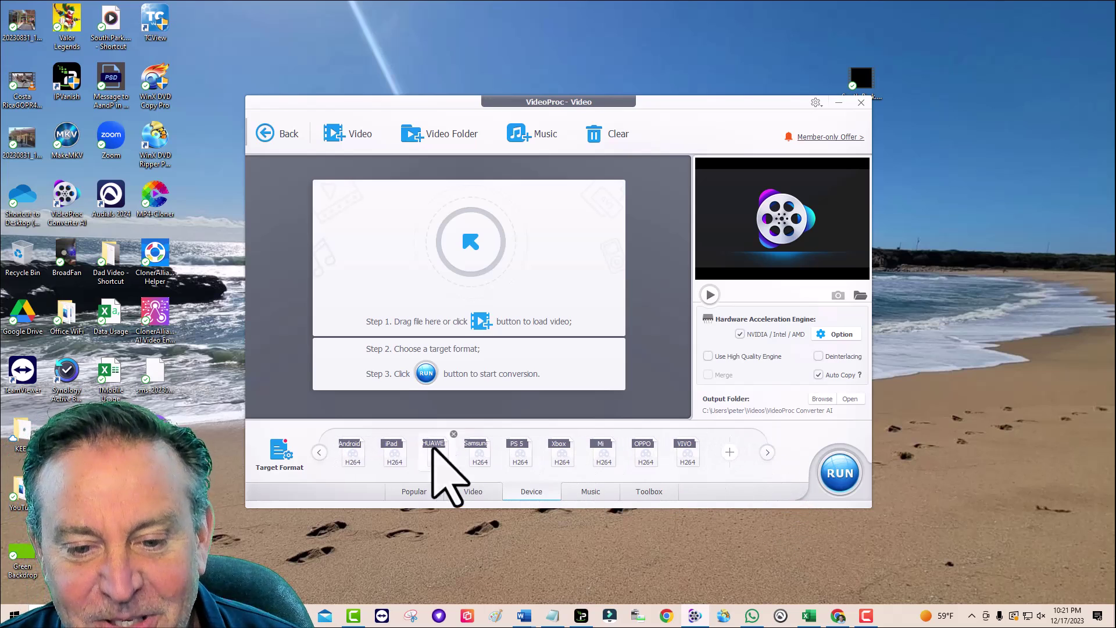
click(320, 452)
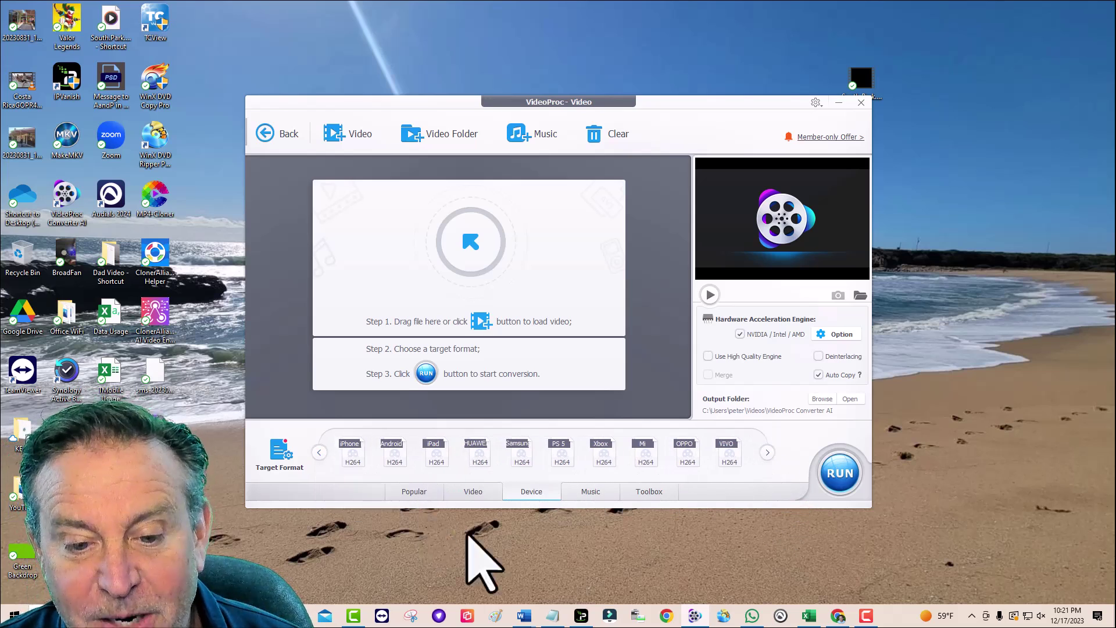
click(481, 492)
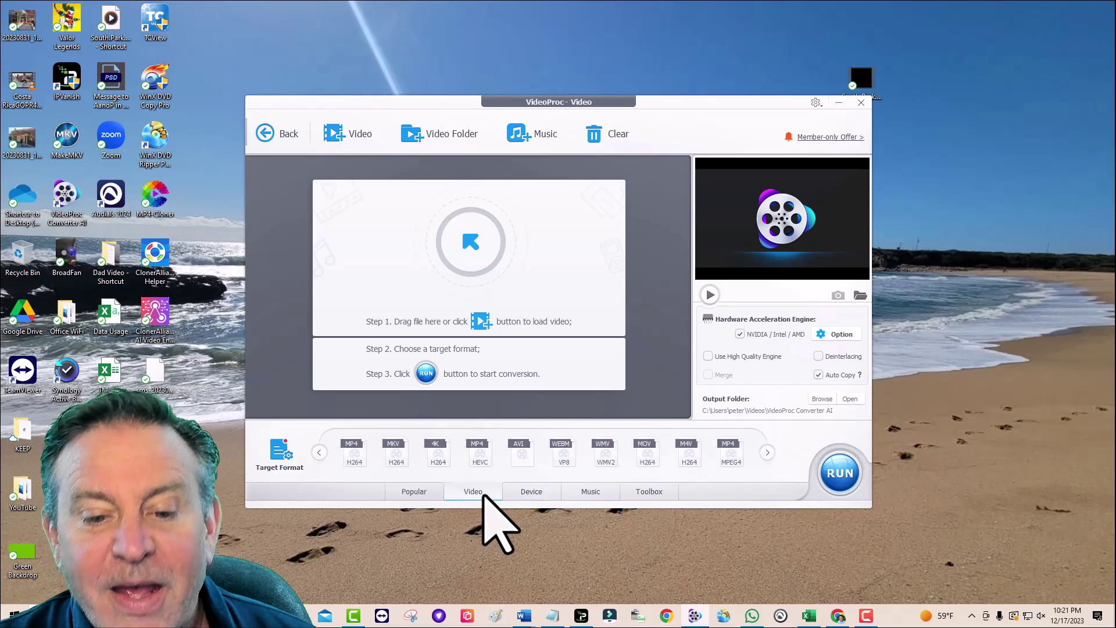
click(767, 452)
click(763, 453)
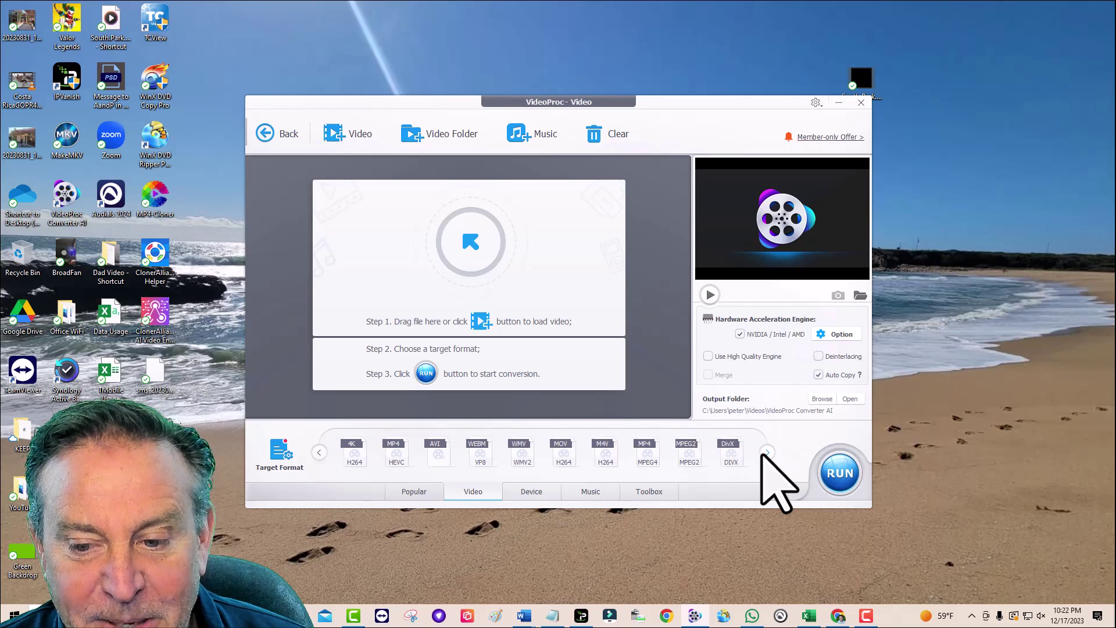
click(763, 454)
click(763, 453)
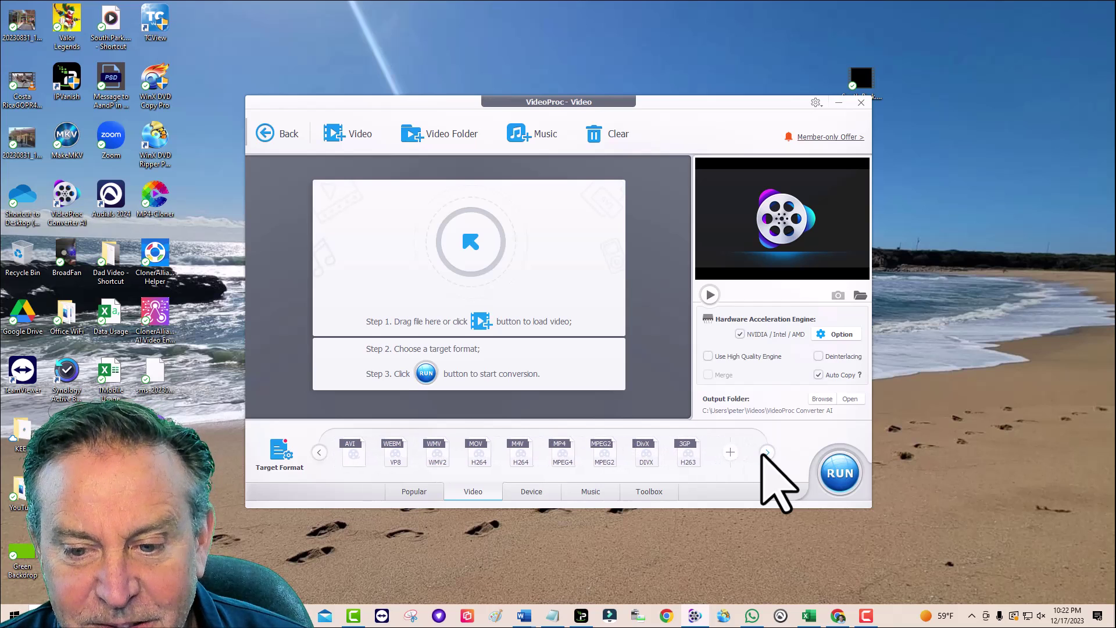
click(767, 452)
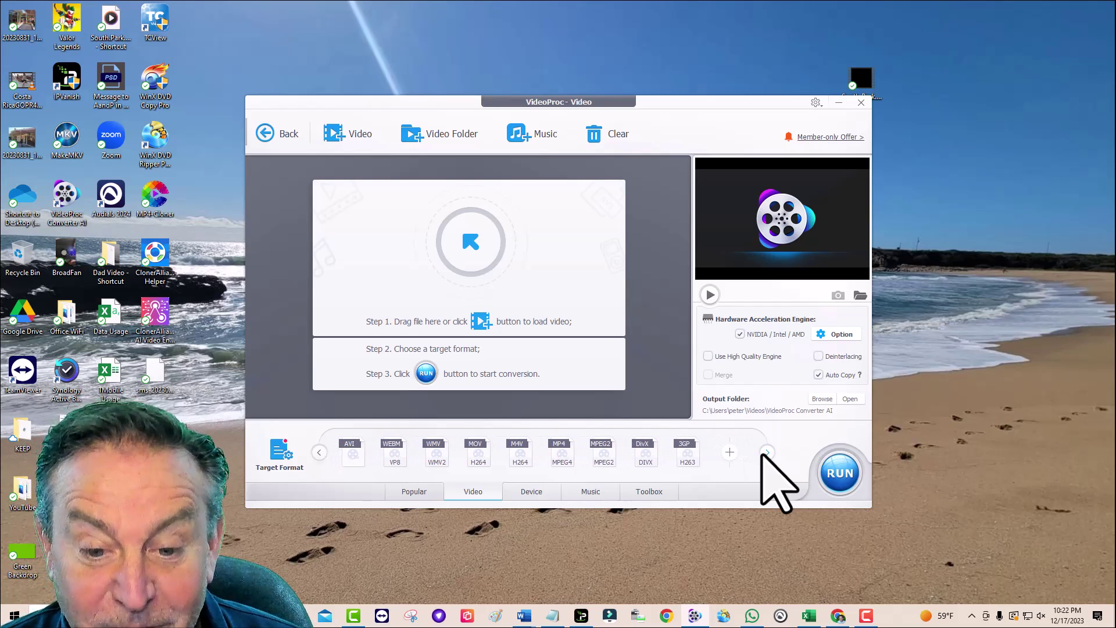
click(431, 491)
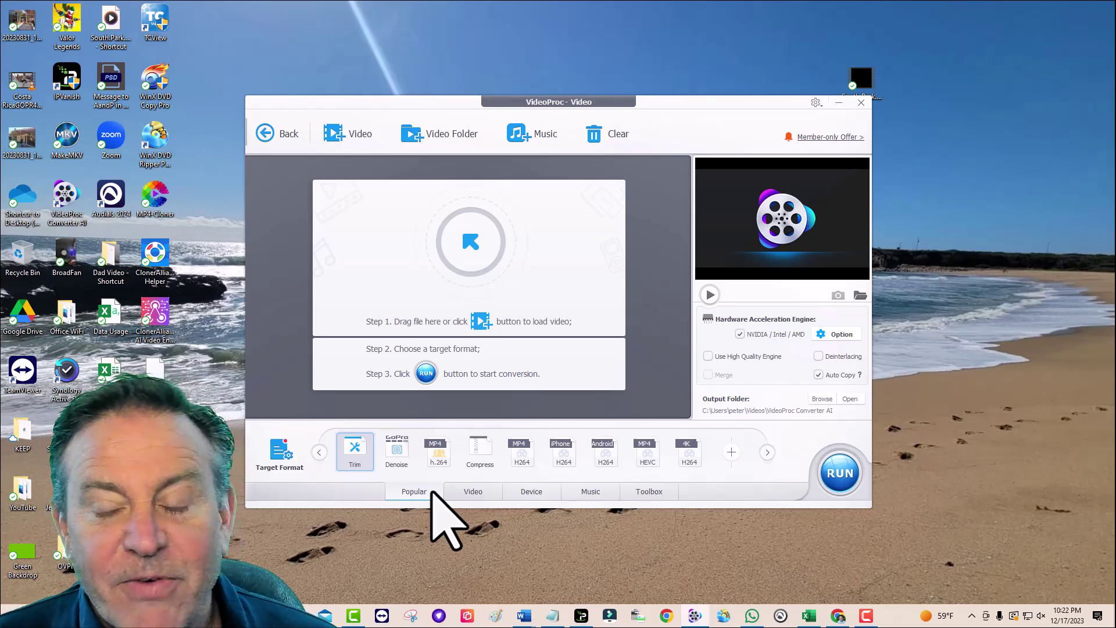
- Load Junepics 017.JPG into a maximized Super Resolution window from the home launcher
click(263, 135)
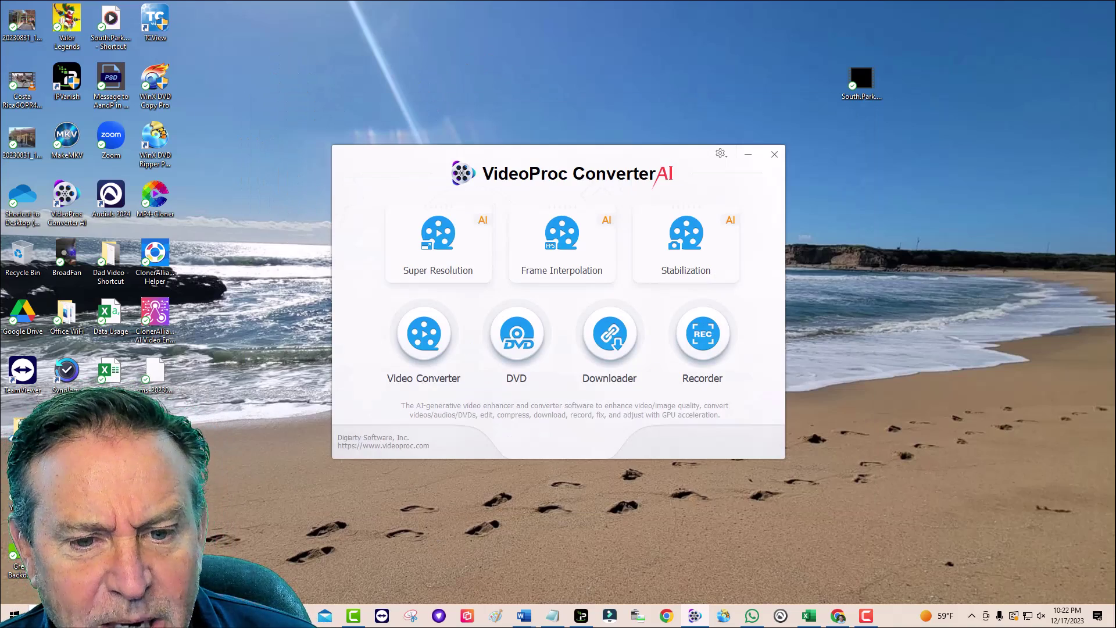
click(456, 279)
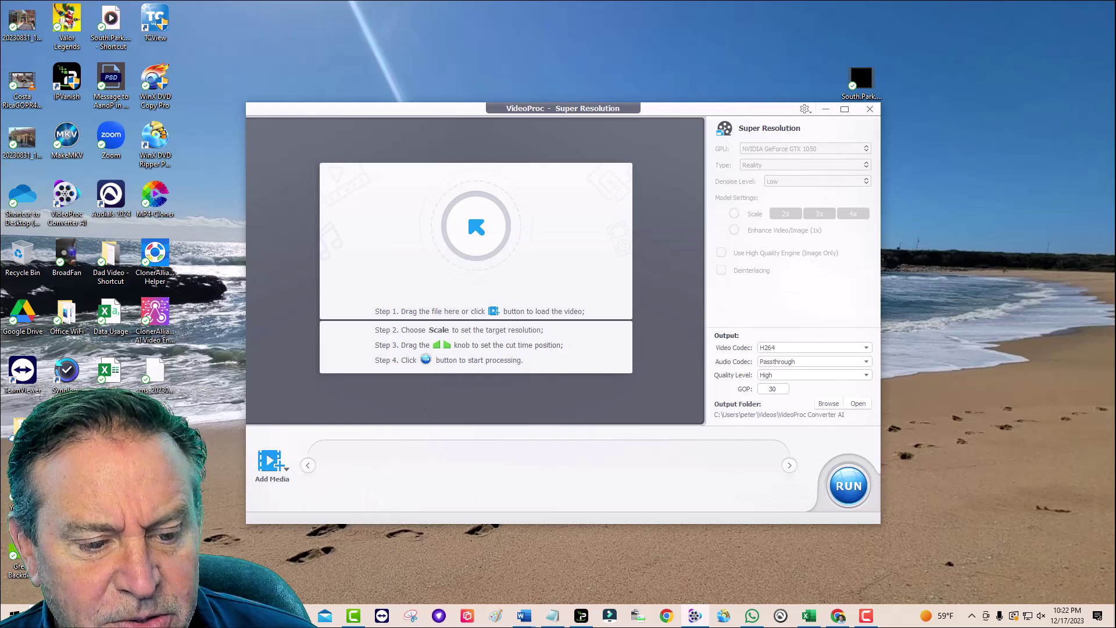
drag(541, 337, 523, 285)
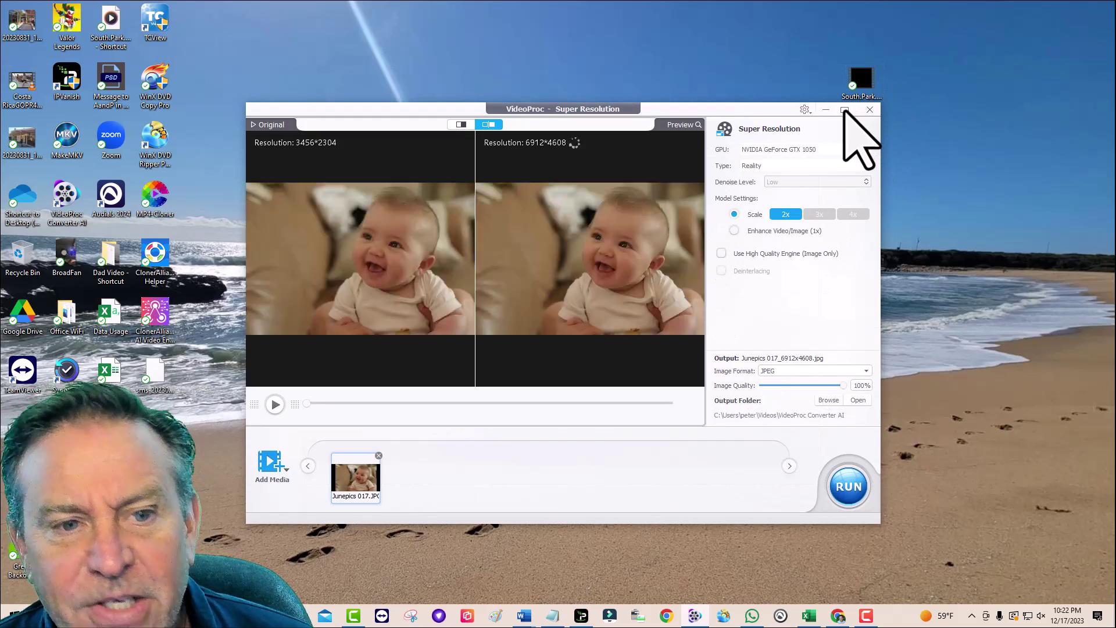
click(845, 110)
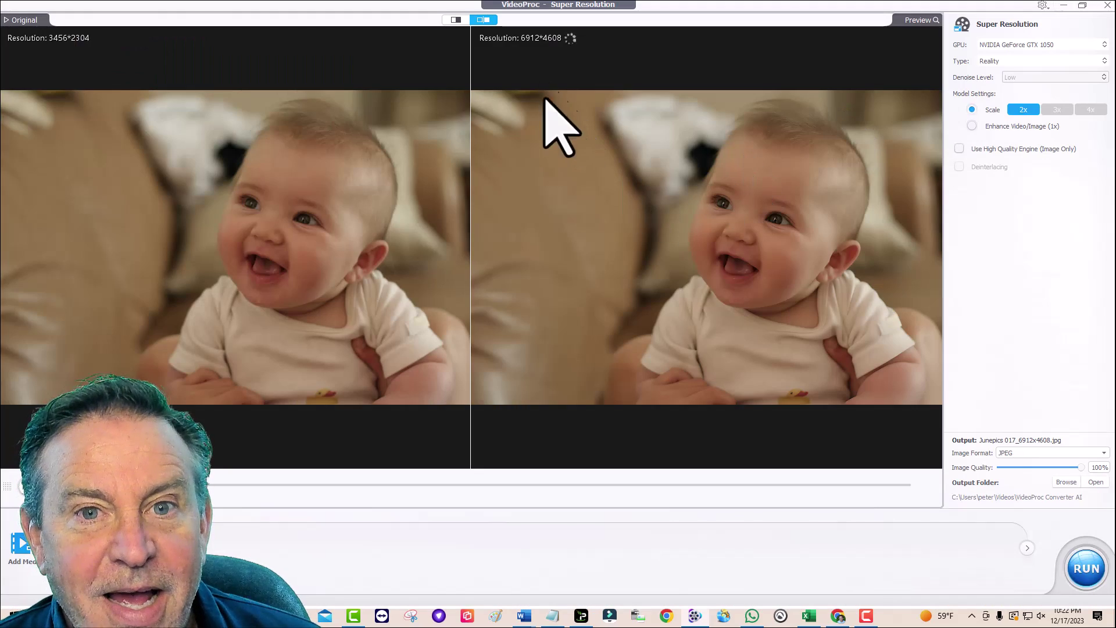
- Compare the 6912×4608 upscale in split view, sweeping the divider across the baby's face, then close
click(456, 21)
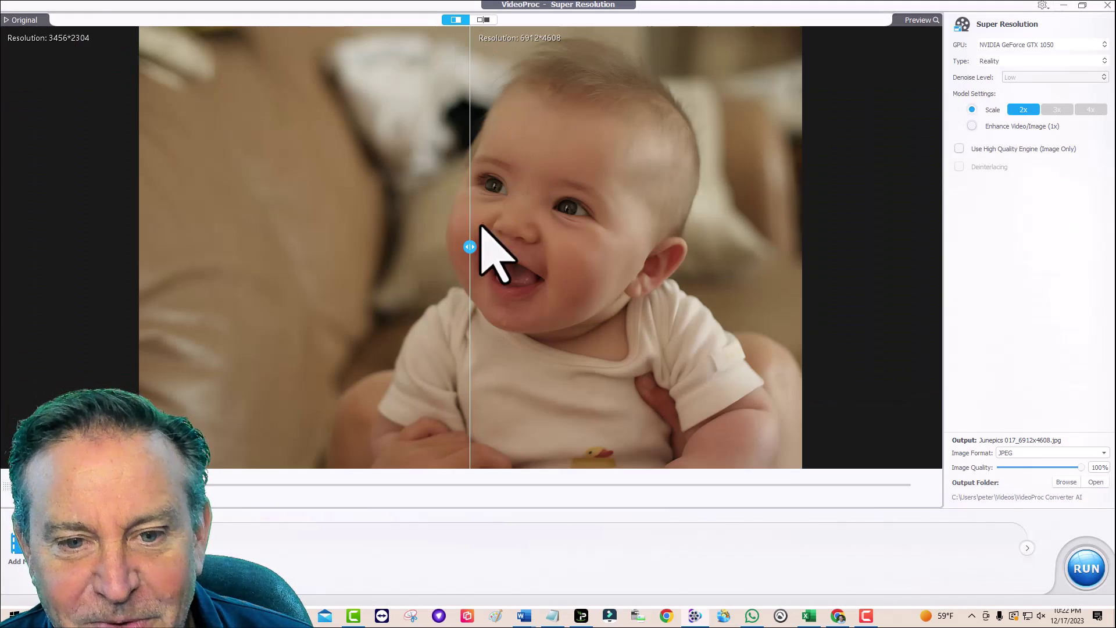
drag(466, 249, 822, 243)
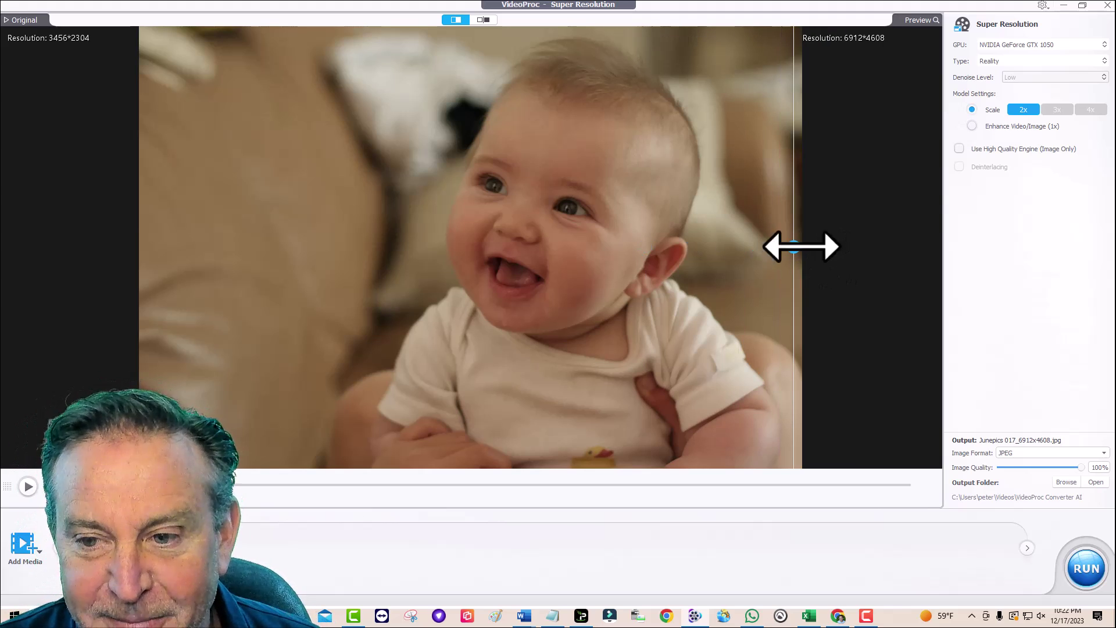
drag(793, 247, 176, 269)
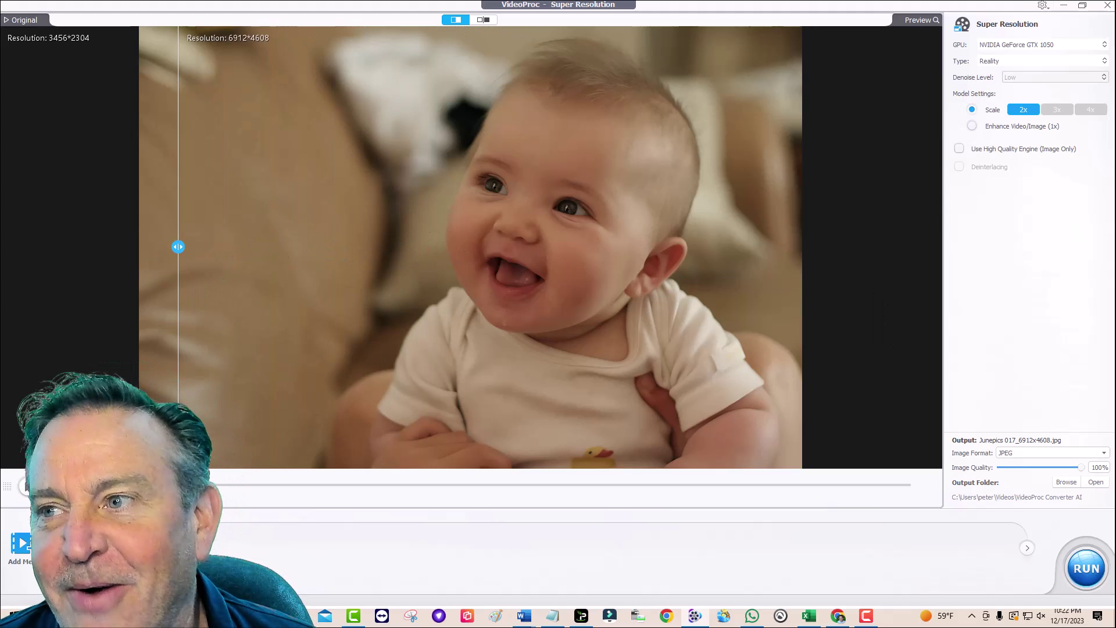
click(1107, 4)
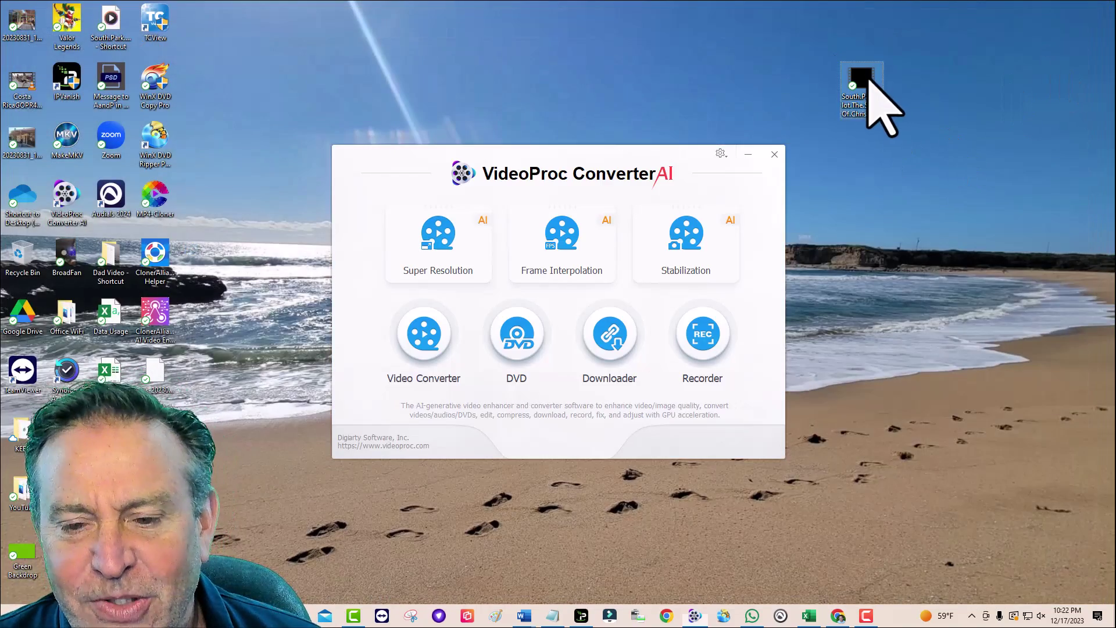
- Play the original South Park pilot and skim forward to the Santa and Jesus scene
double_click(870, 79)
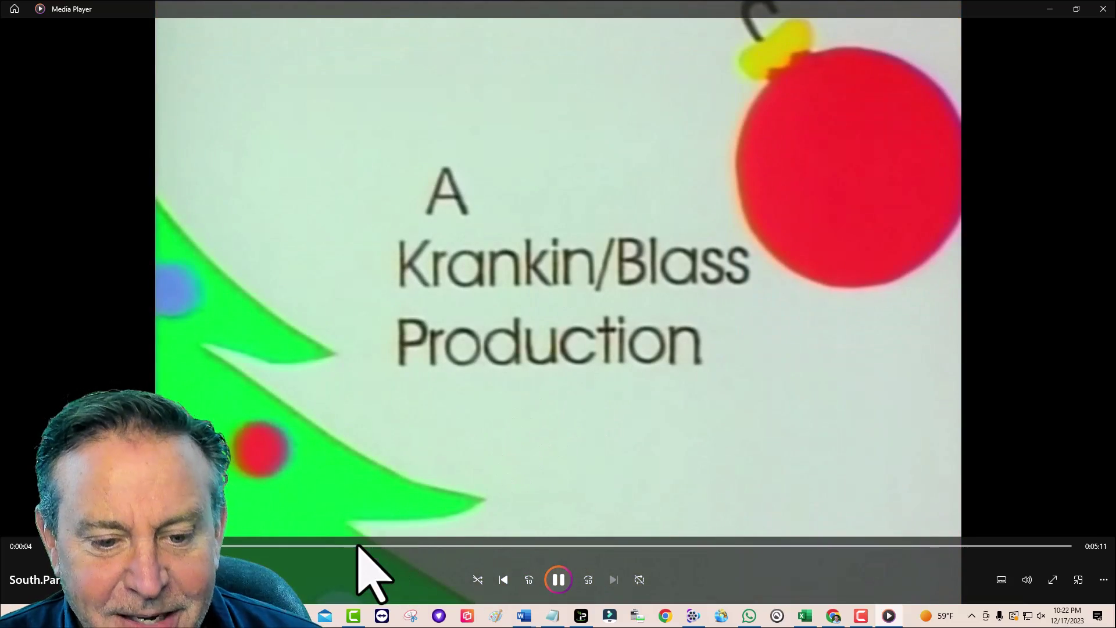
click(356, 545)
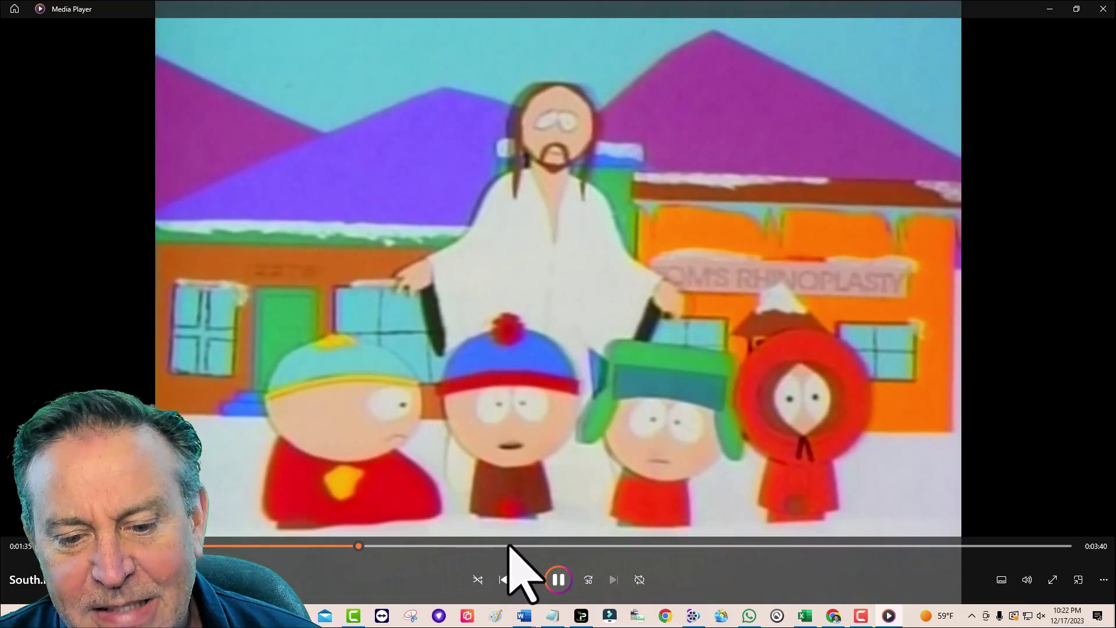
click(509, 546)
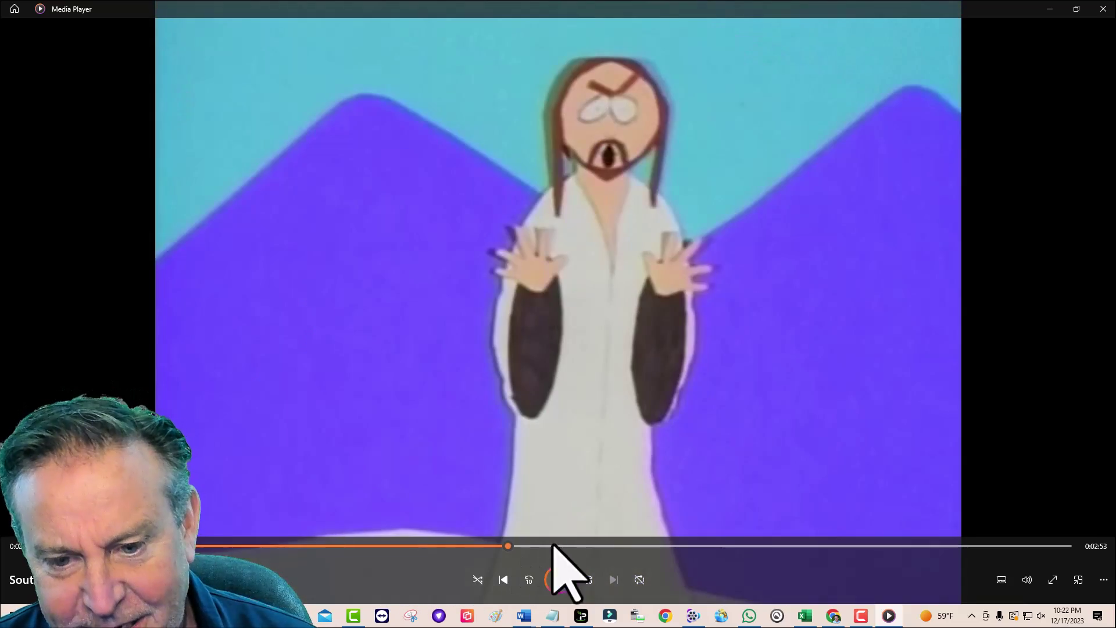
click(629, 546)
click(722, 545)
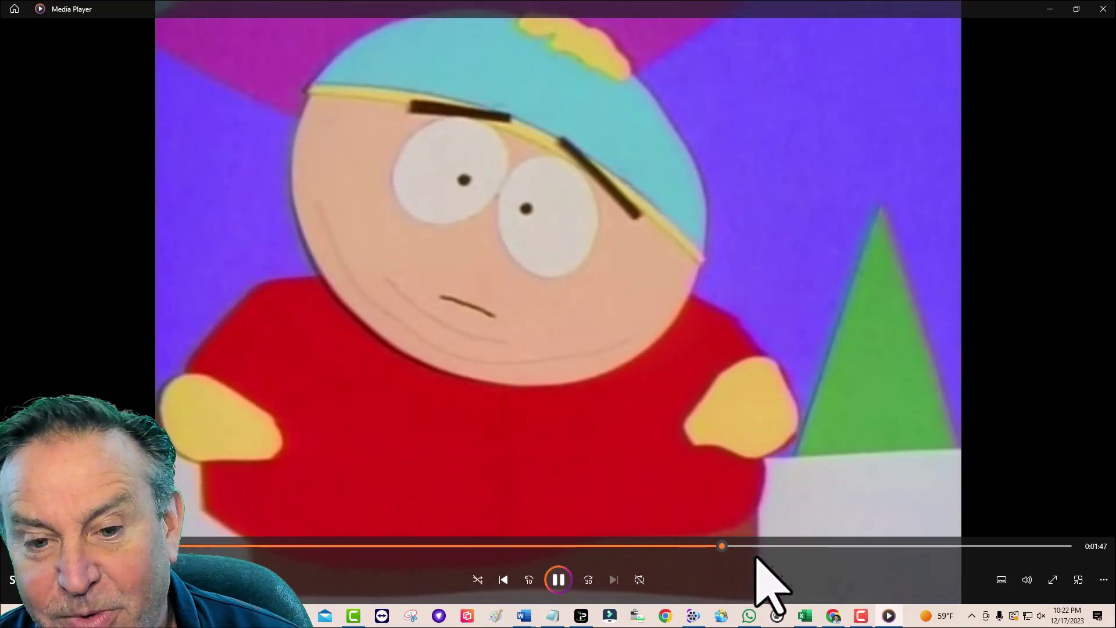
click(802, 546)
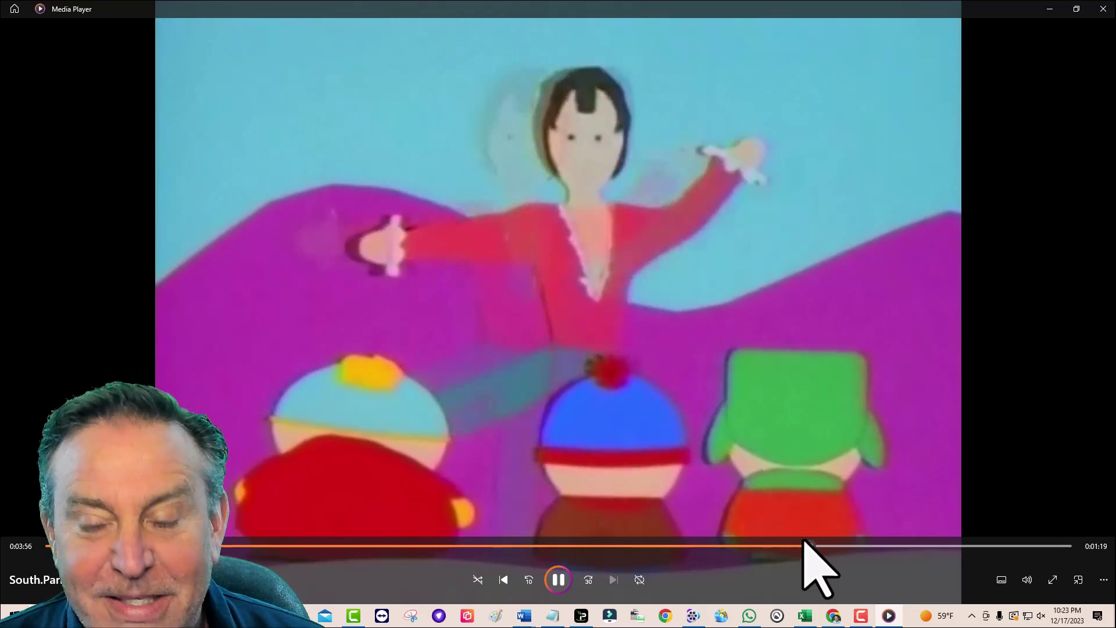
click(905, 546)
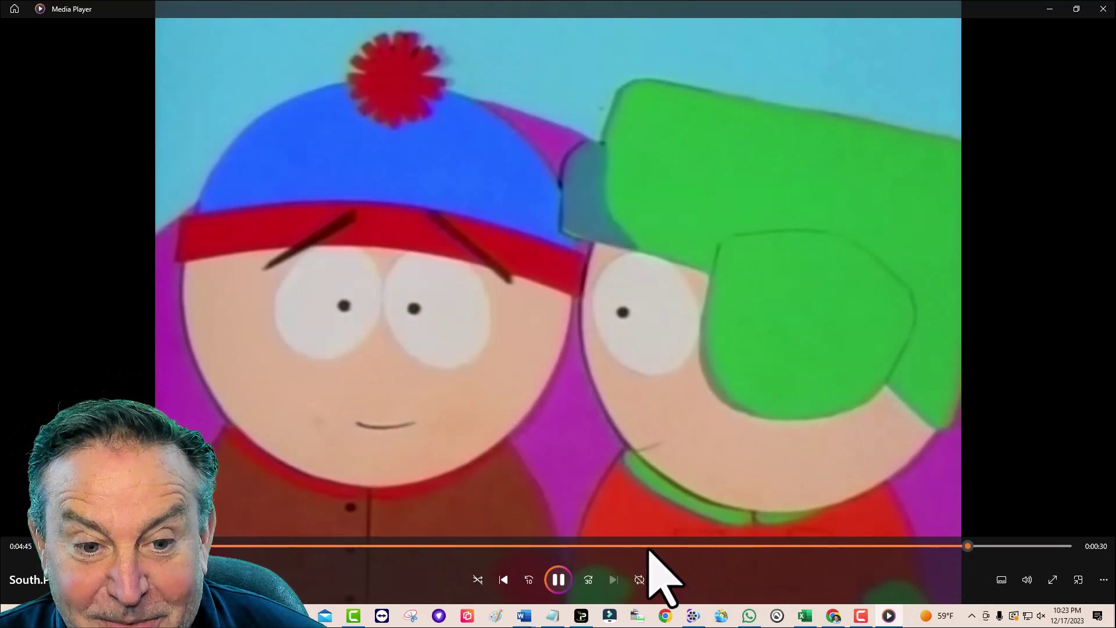
- Jump back through earlier scenes, pause at 0:15, and restore the player to a window
click(650, 546)
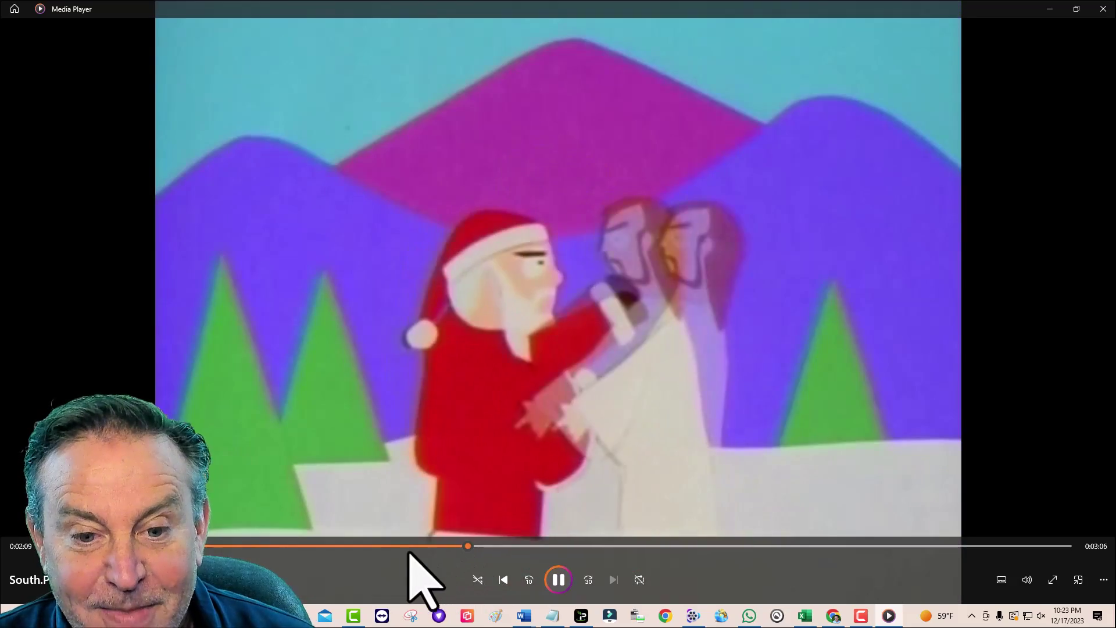
click(377, 546)
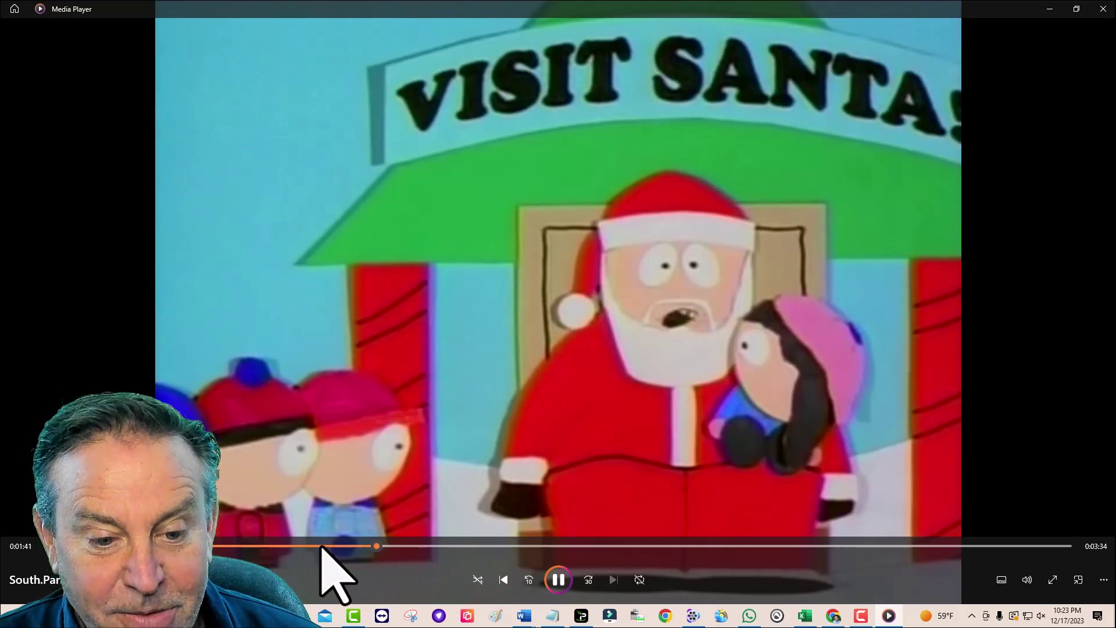
click(247, 546)
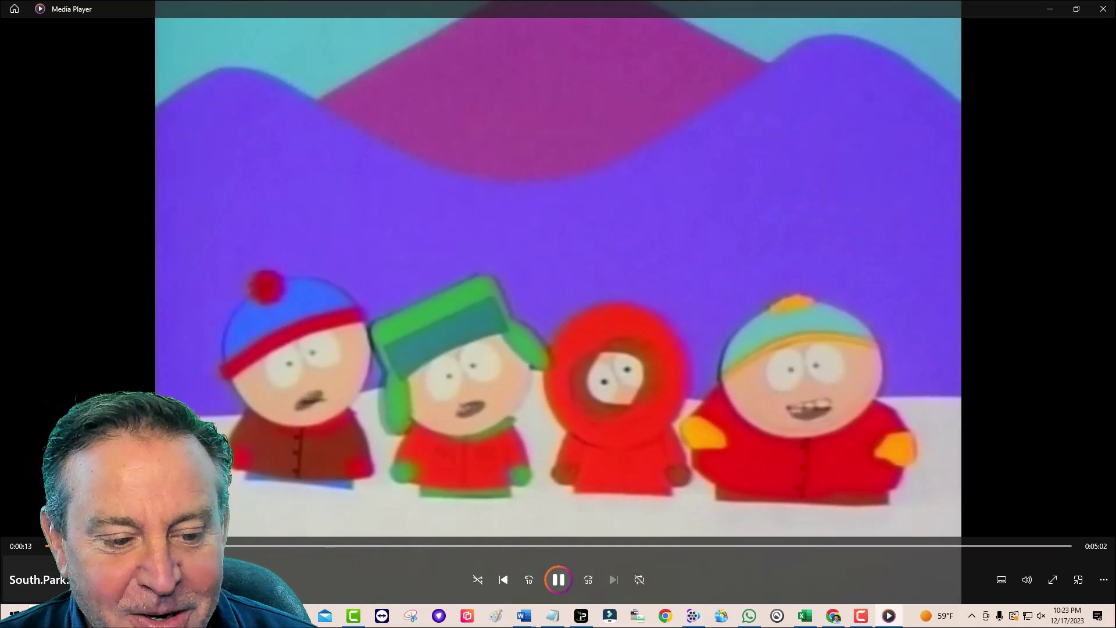
click(563, 584)
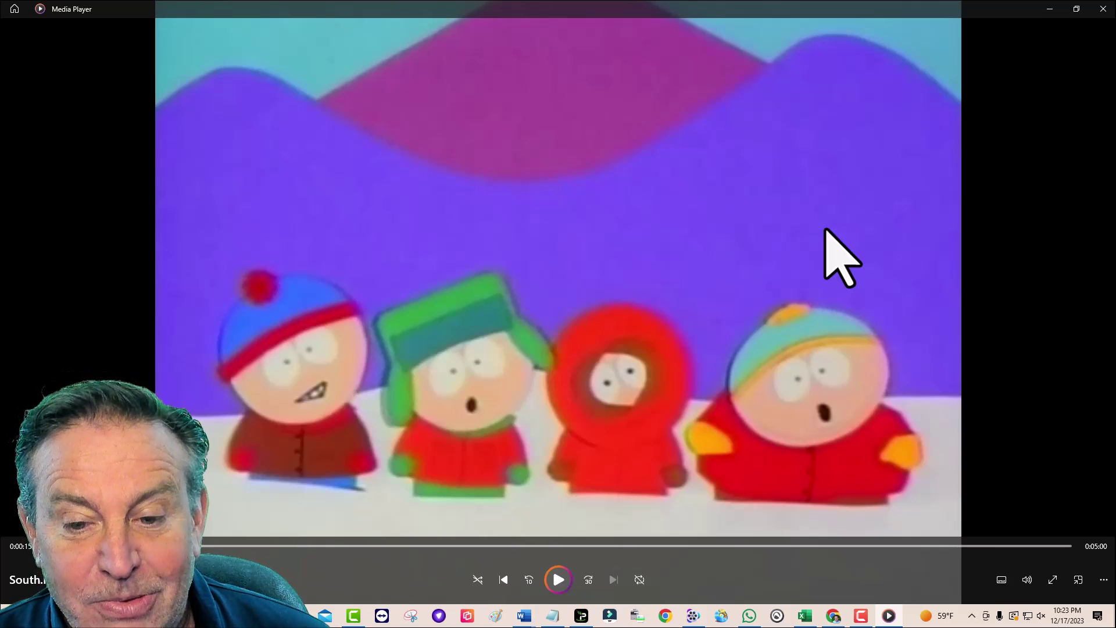
click(1076, 9)
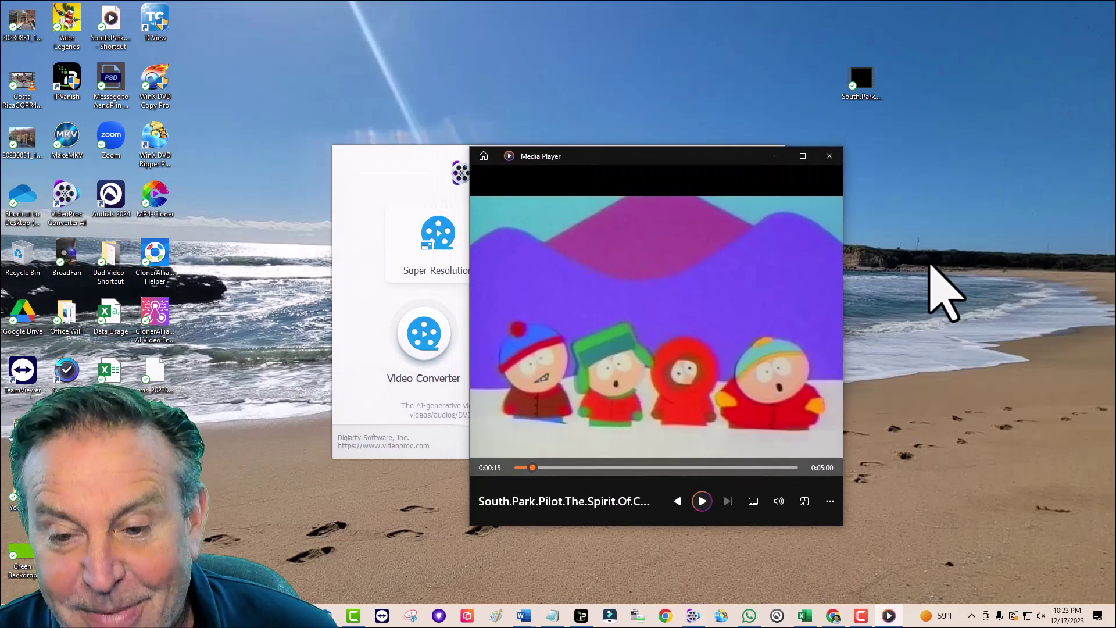
- Close Media Player and open the South Park video in a windowed VLC player
click(829, 156)
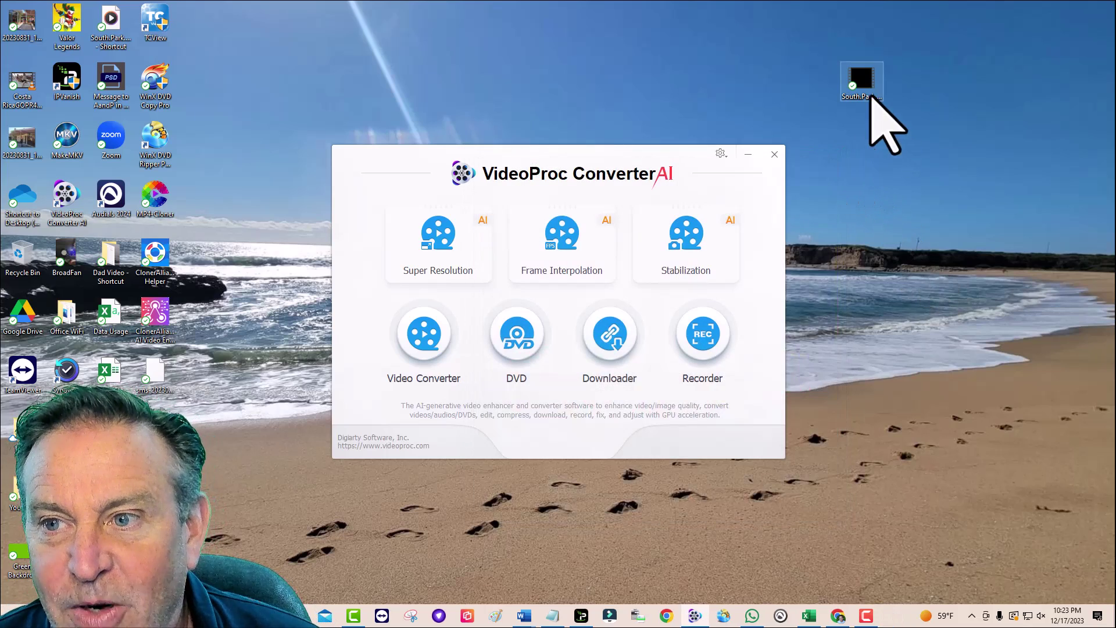
right_click(864, 79)
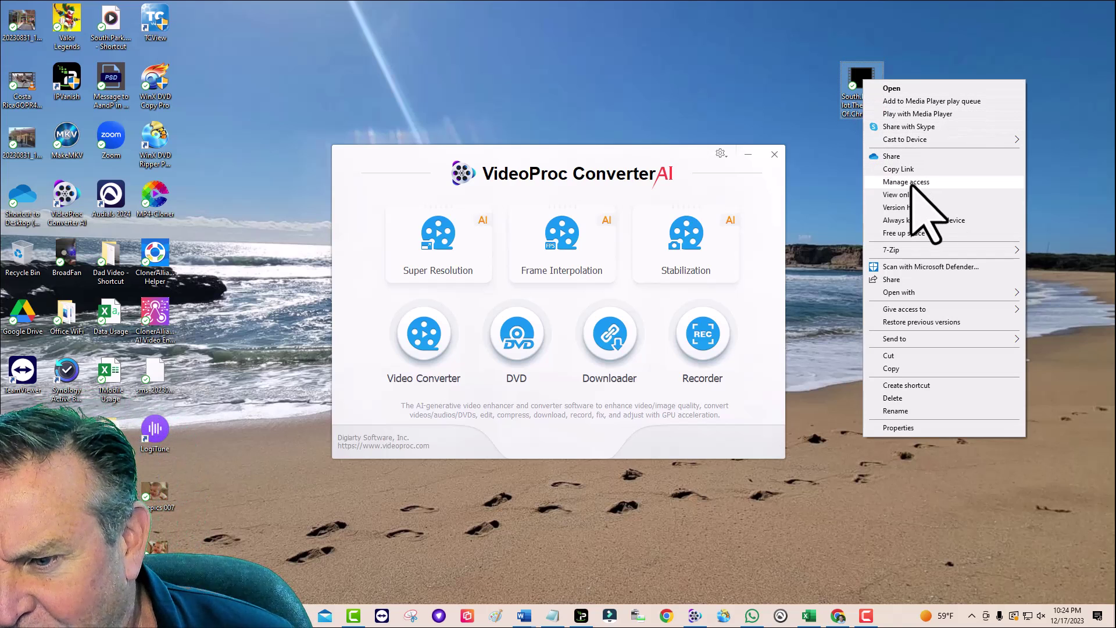
mouse_move(936, 295)
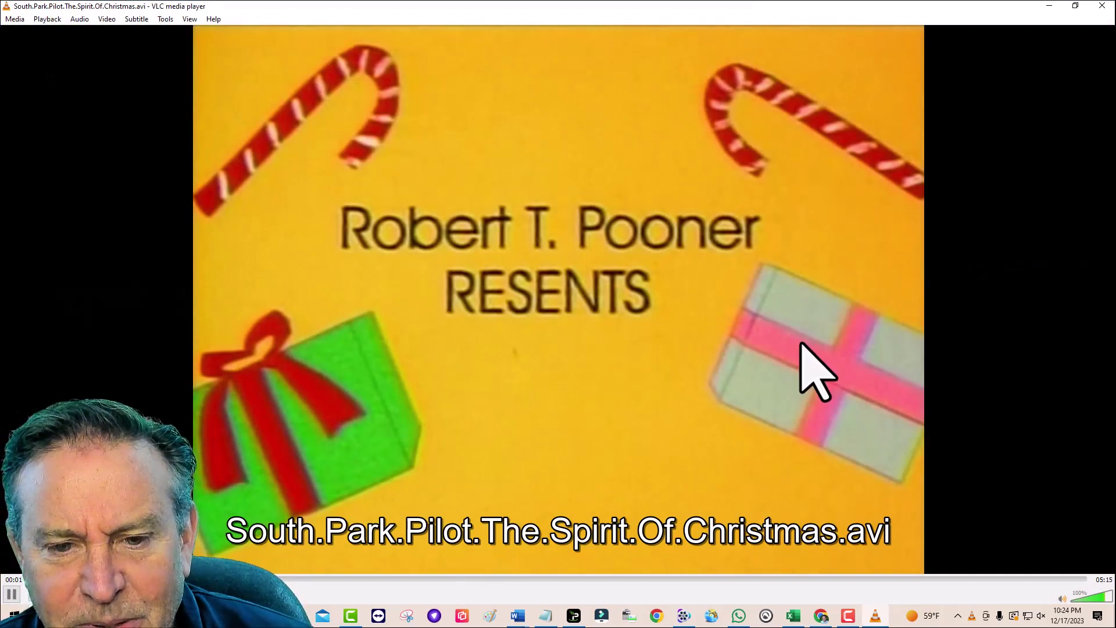
click(1076, 5)
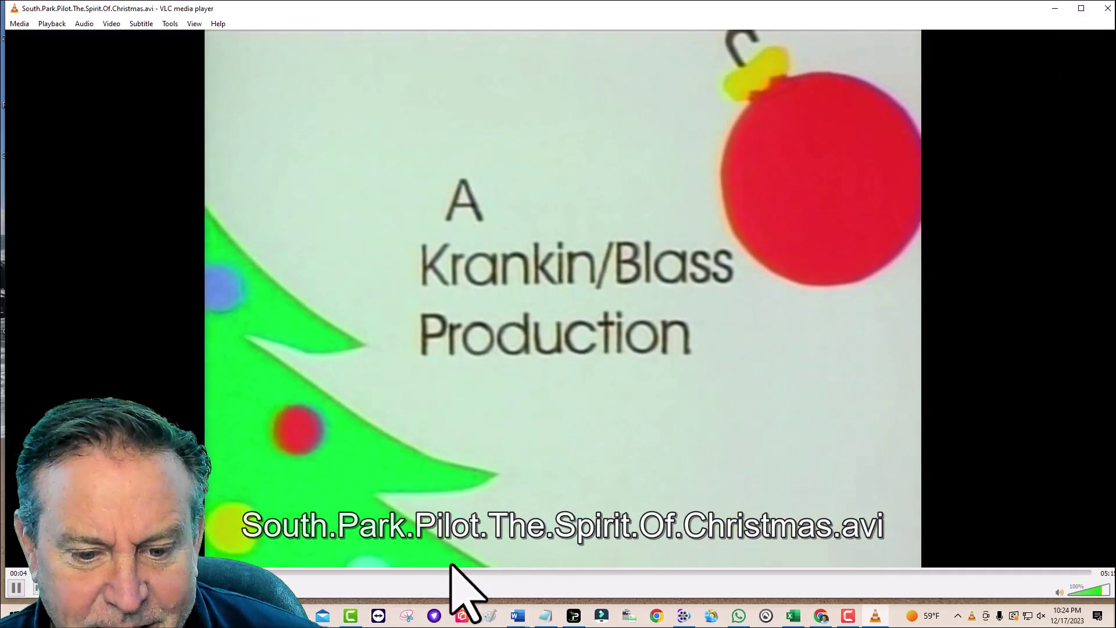
- Skim through the pilot in VLC and pause at 4:09 on the Stan and Kyle scene
click(453, 573)
click(558, 572)
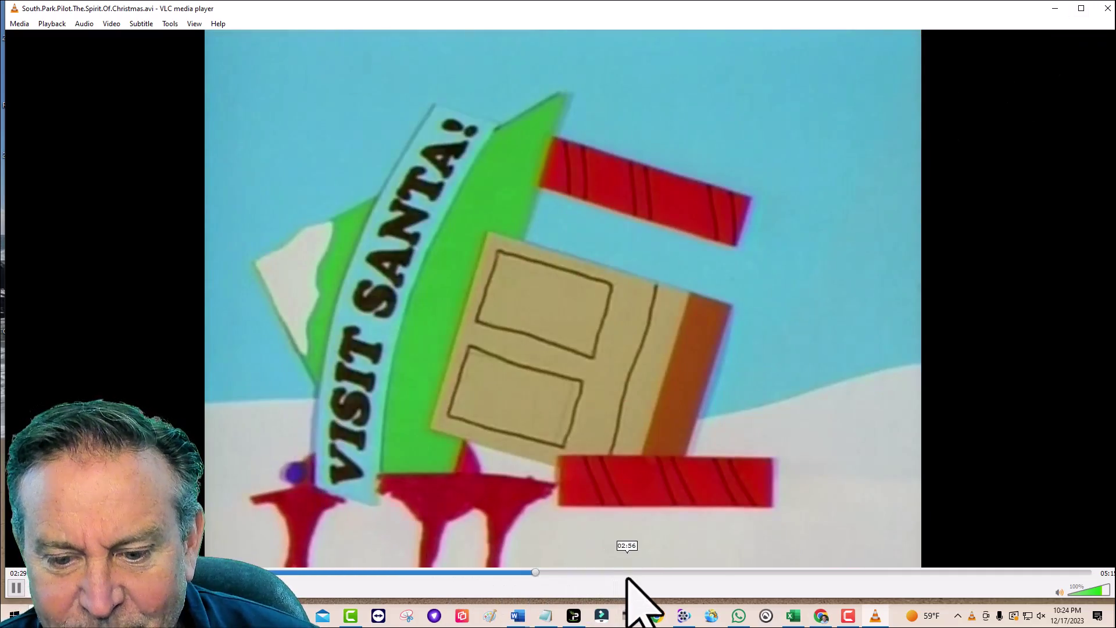
click(696, 572)
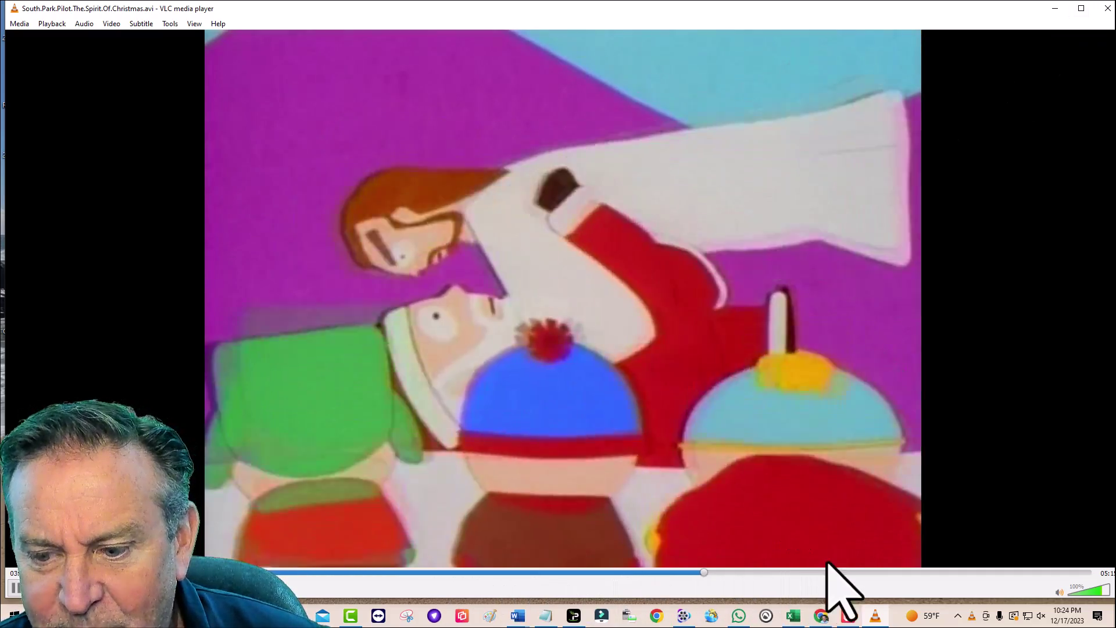
click(841, 573)
click(879, 573)
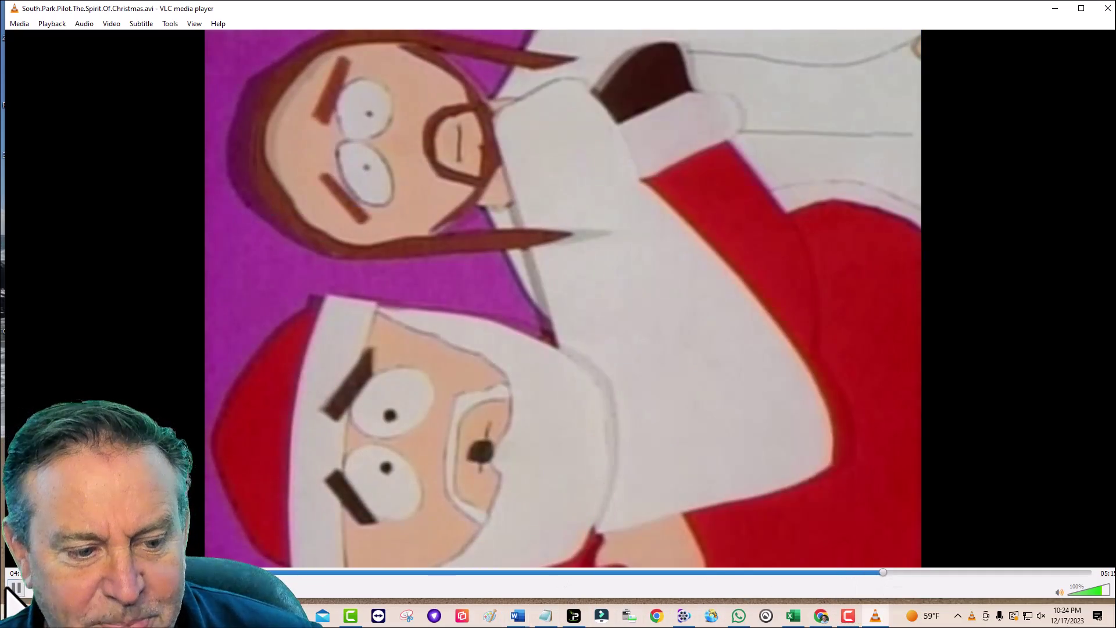
key(space)
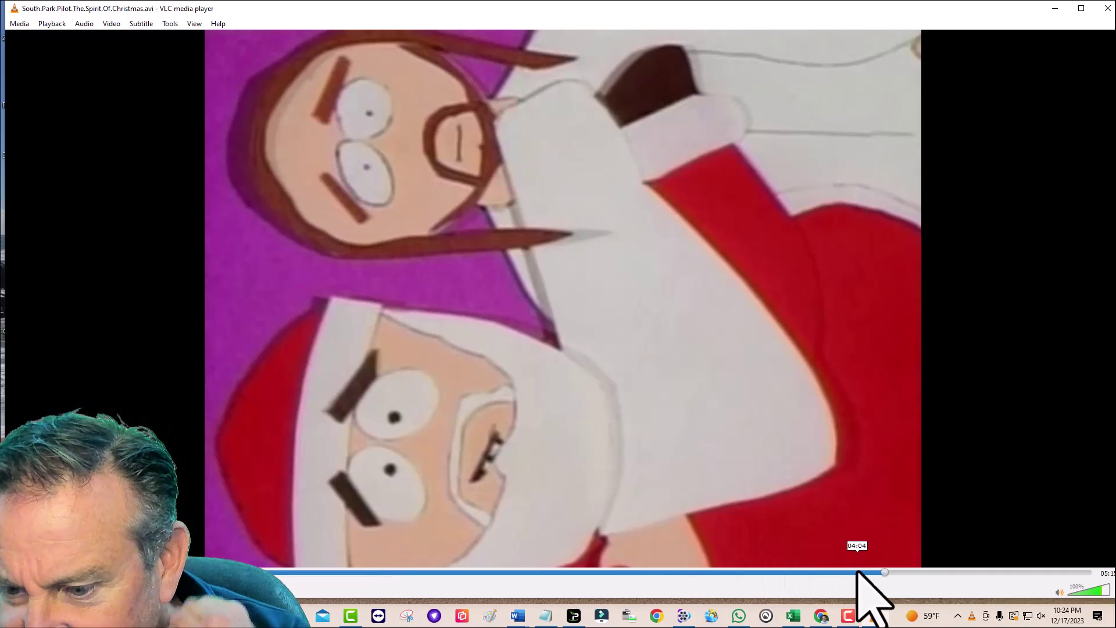
click(871, 573)
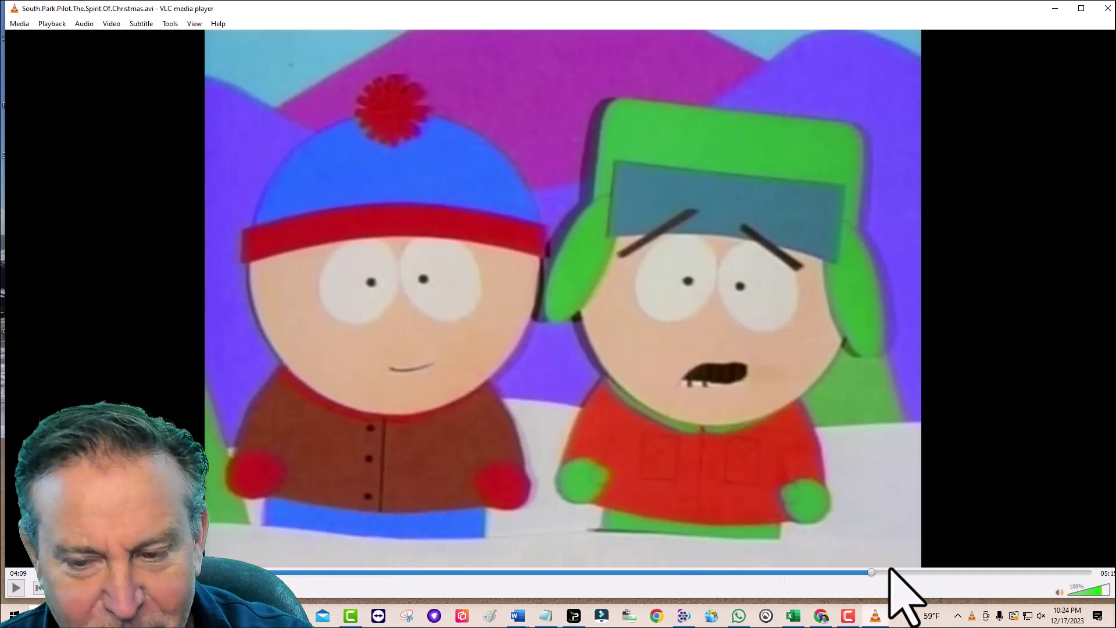
- Close VLC and load the South Park pilot into a maximized Super Resolution window
key(alt+F4)
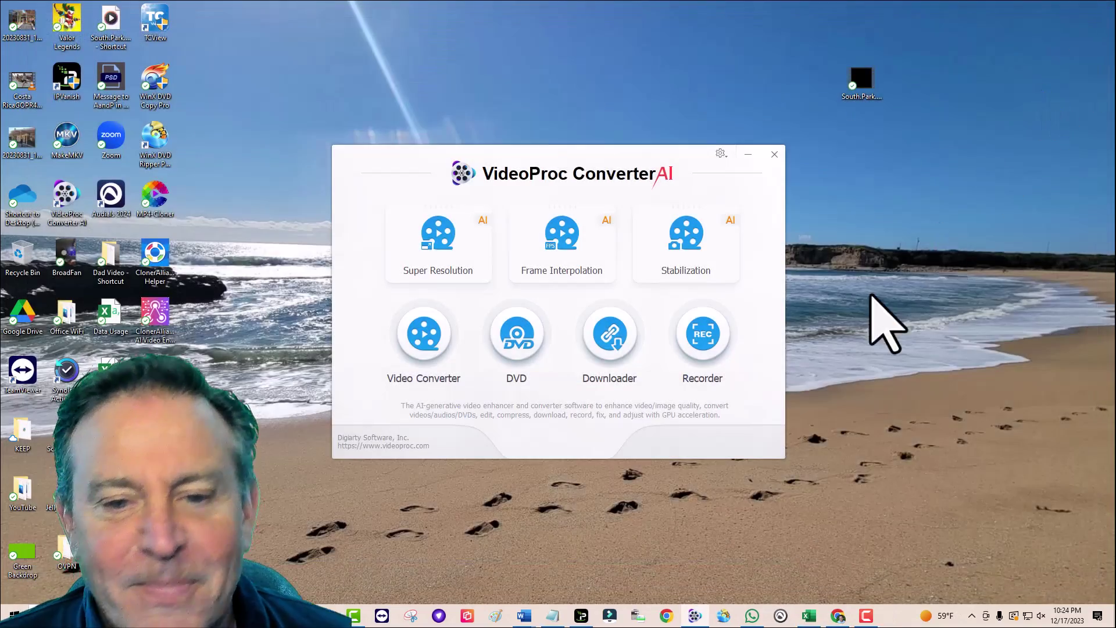
click(456, 249)
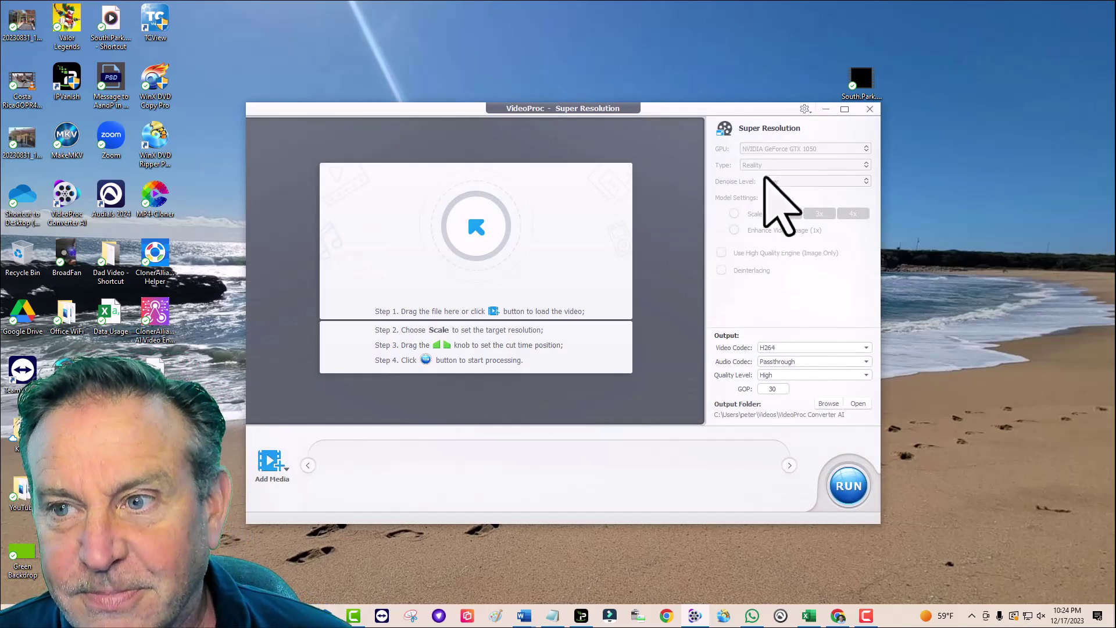
drag(869, 75, 479, 258)
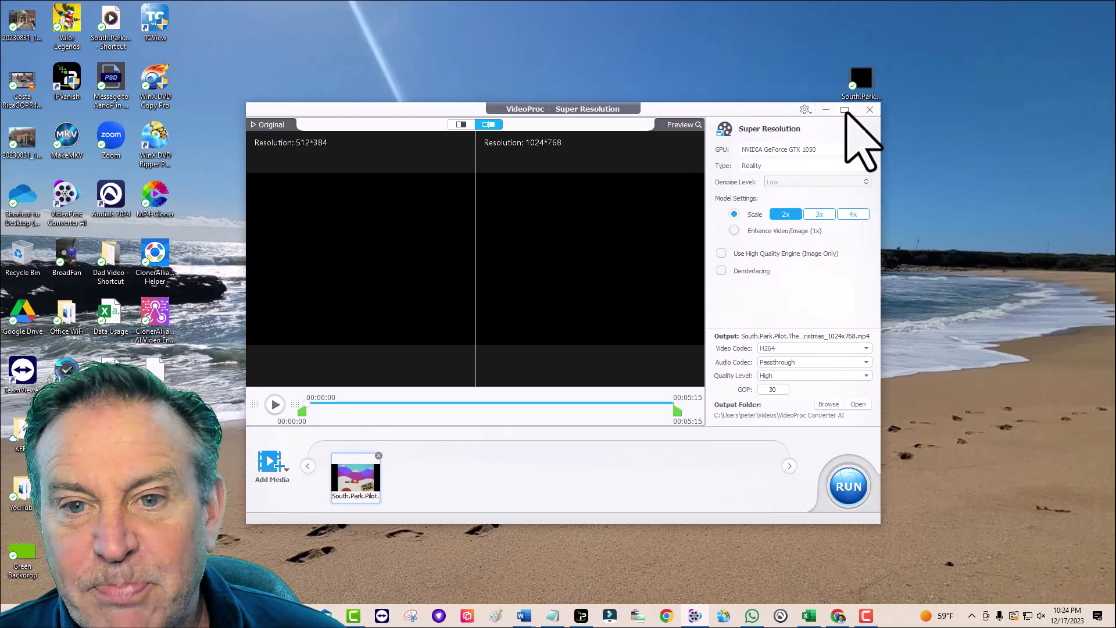
click(845, 110)
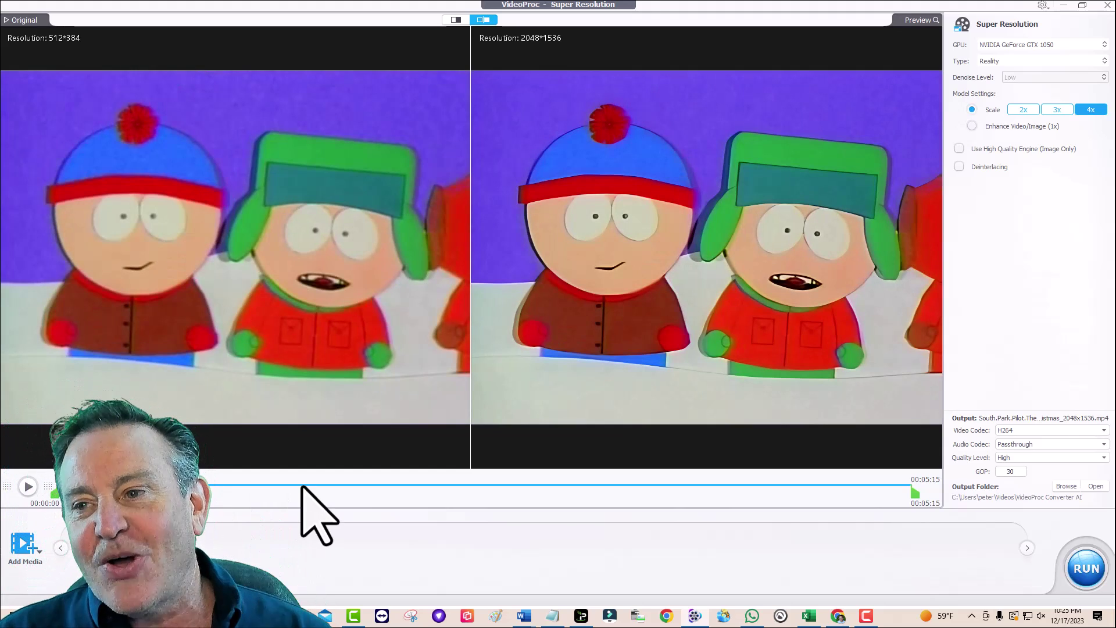
- Use the Anime model and compare two later scenes at 2048*1536 before and after upscaling
click(1031, 62)
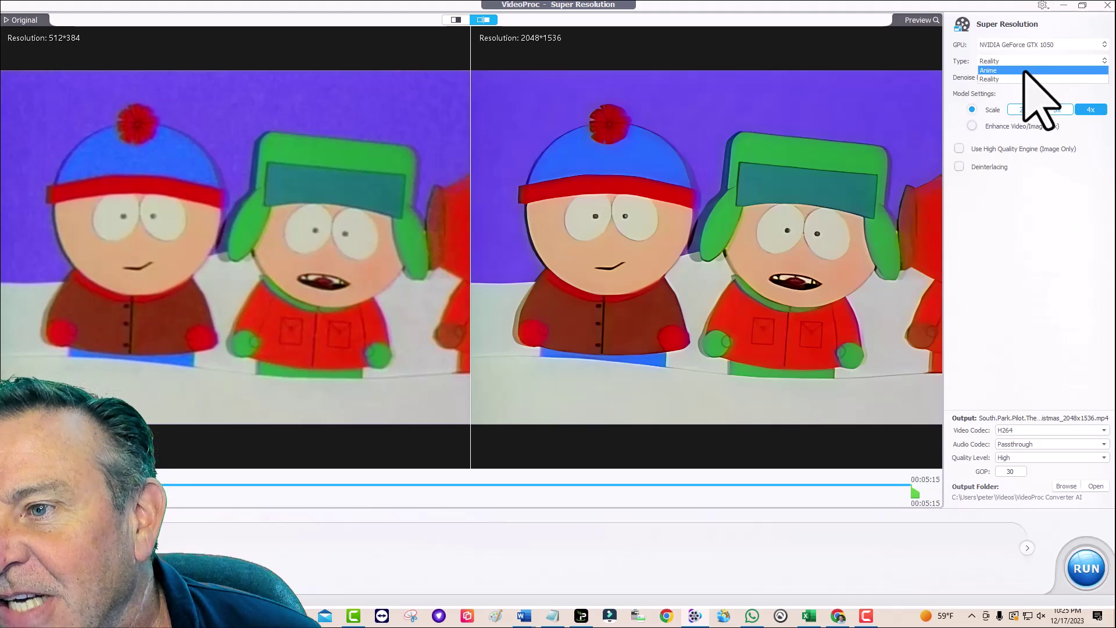
click(1024, 70)
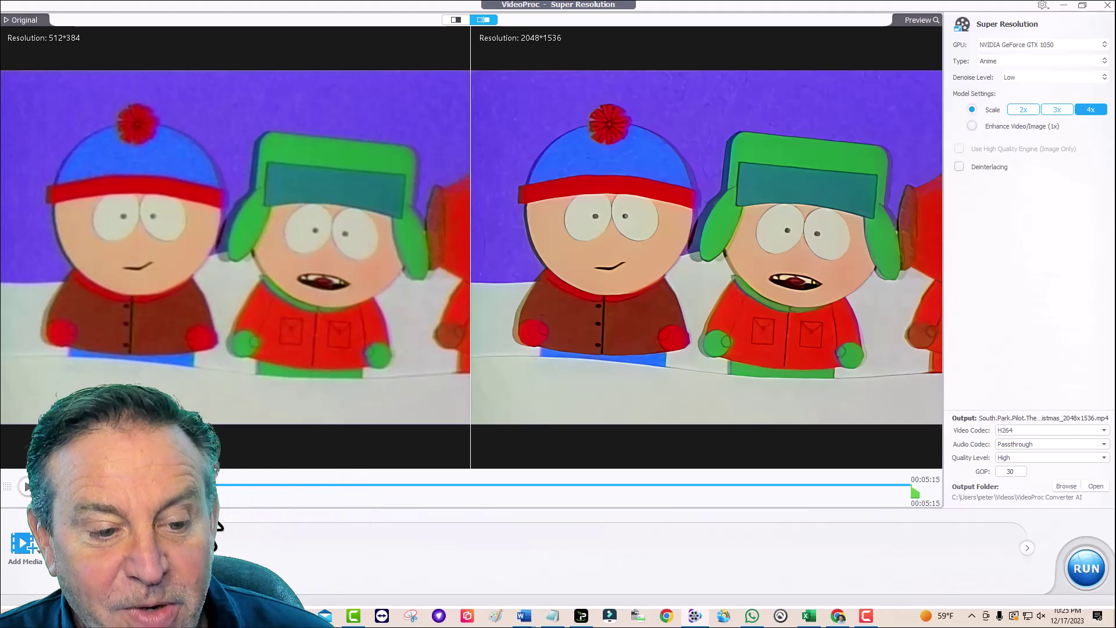
click(245, 487)
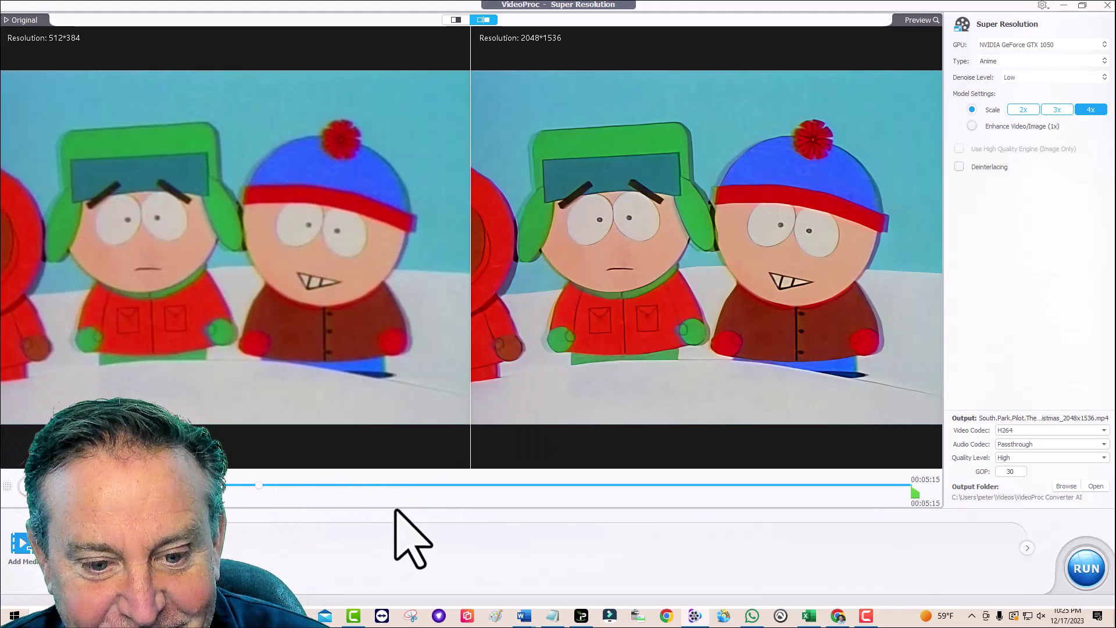
click(394, 485)
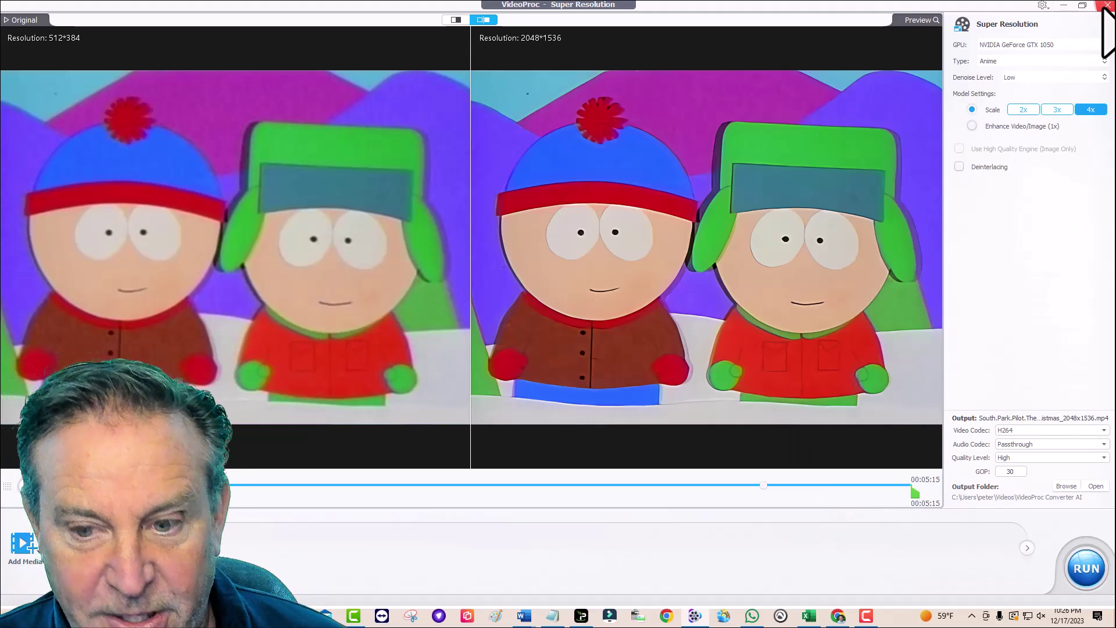
- Open the output folder and play South.Park.Pilot.The.Spirit.Of.Christmas_2048x1536.mp4 in VLC
click(1095, 485)
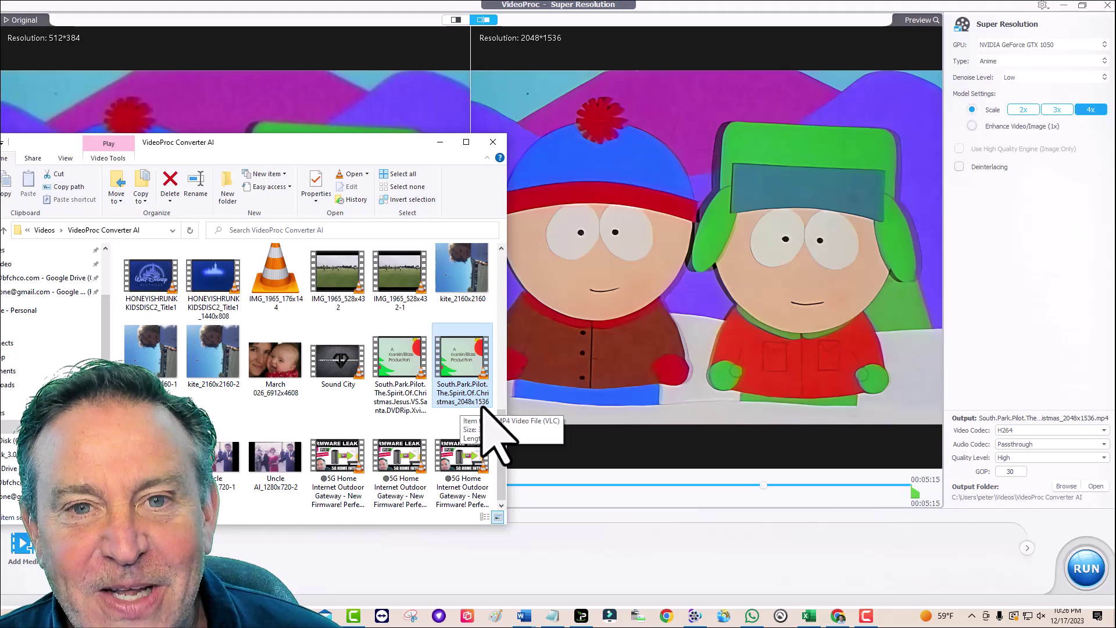
double_click(466, 351)
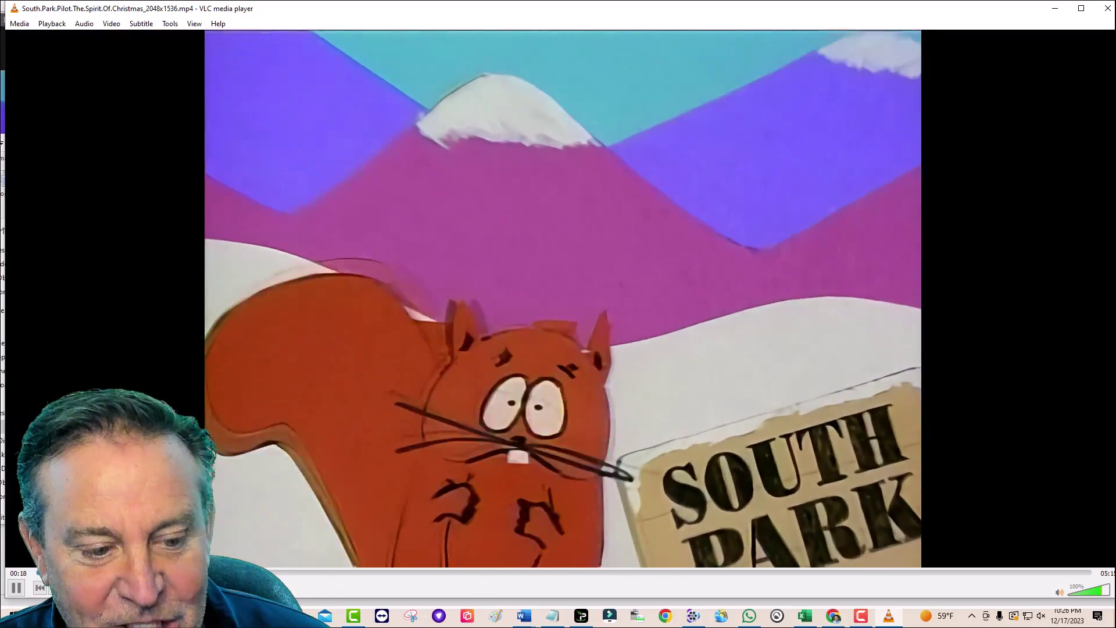
- Skim the upscaled video forward through the Santa scene to the Jesus and Santa scene
click(146, 572)
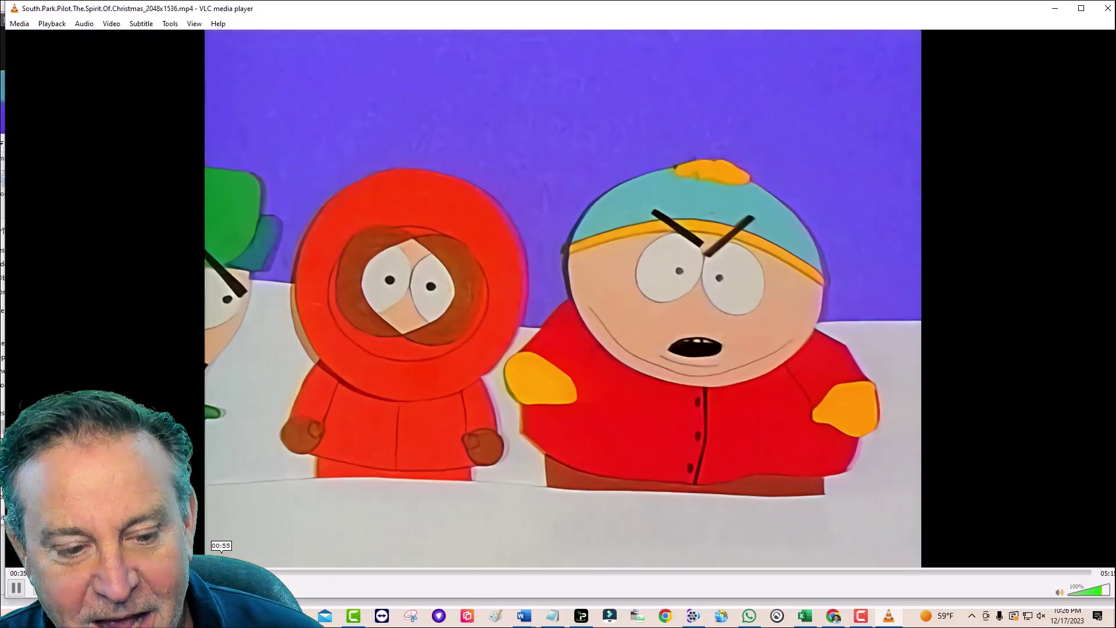
click(293, 573)
click(299, 572)
click(304, 573)
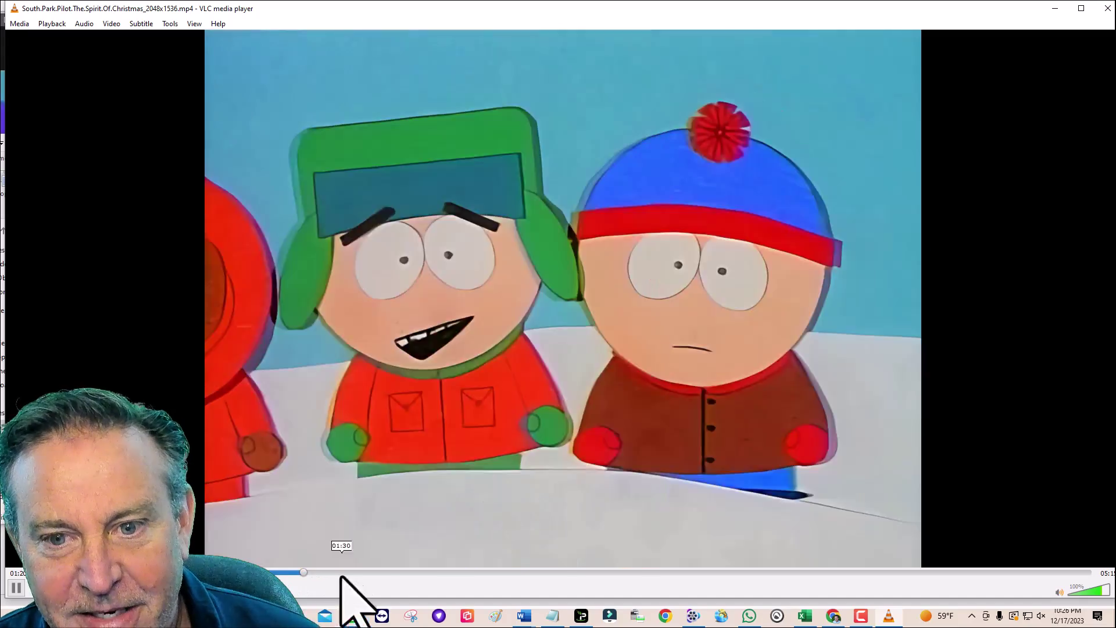
click(396, 574)
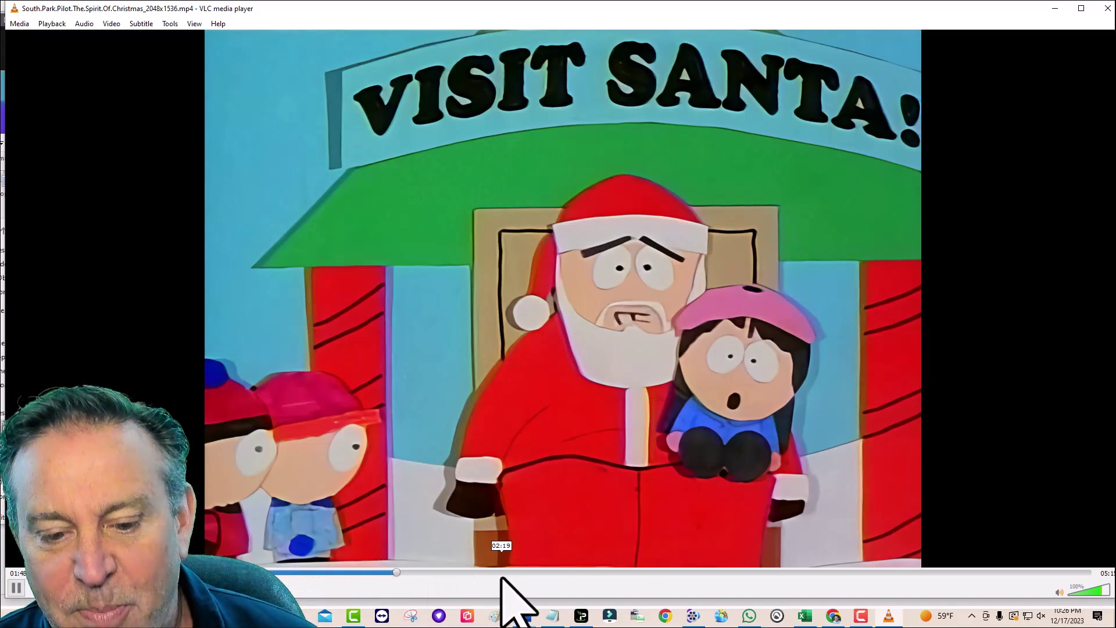
click(510, 574)
click(606, 574)
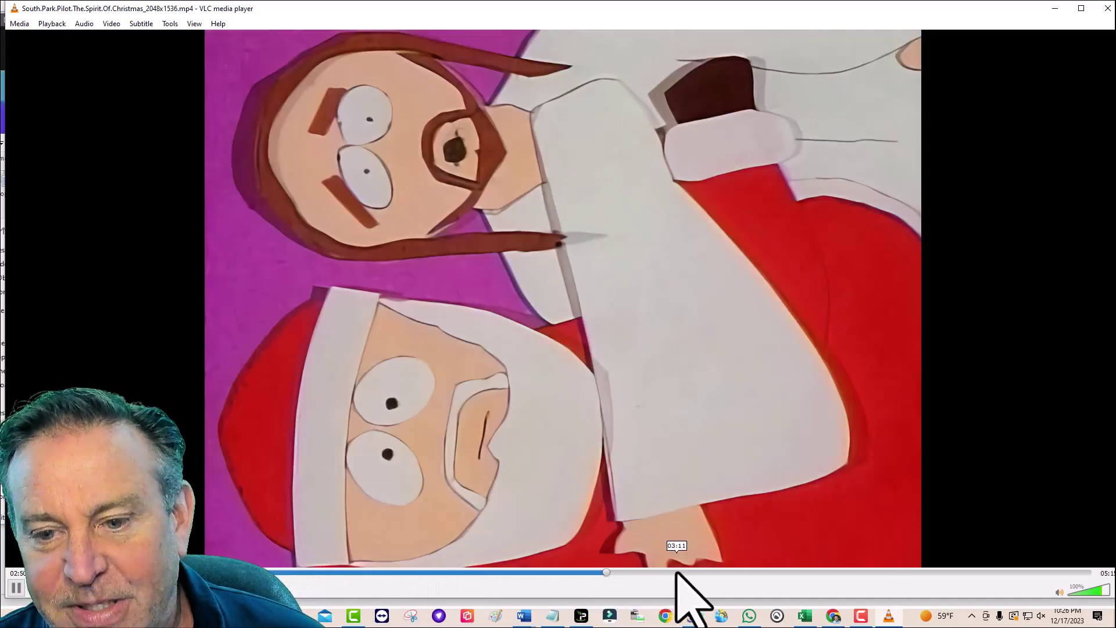
- Skip ahead from about 03:20 to 04:44, then close VLC
click(706, 573)
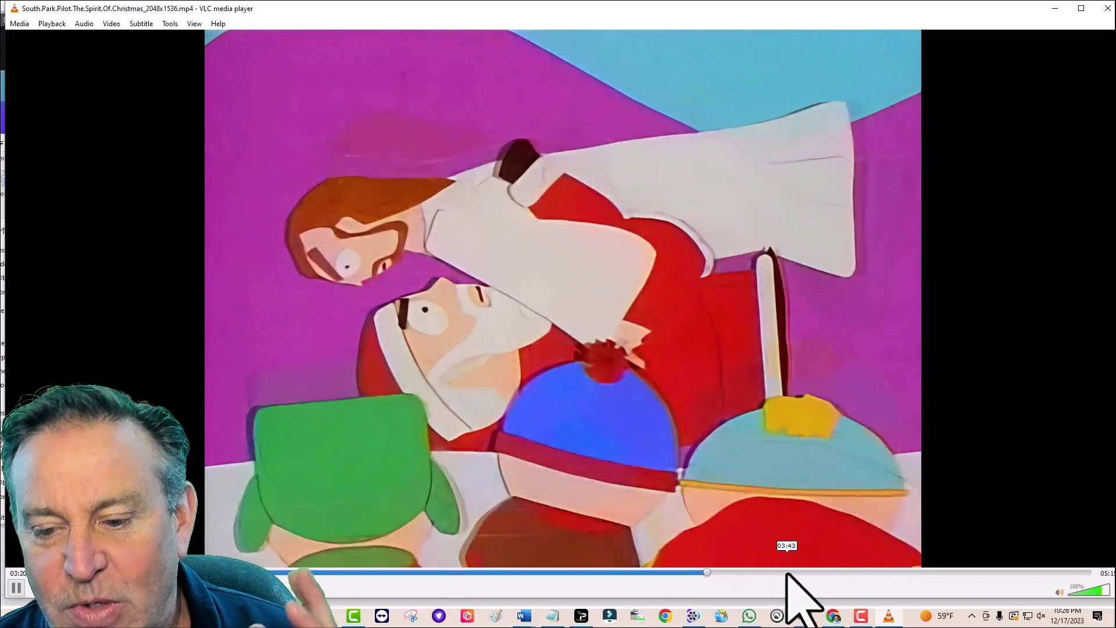
click(786, 573)
click(852, 573)
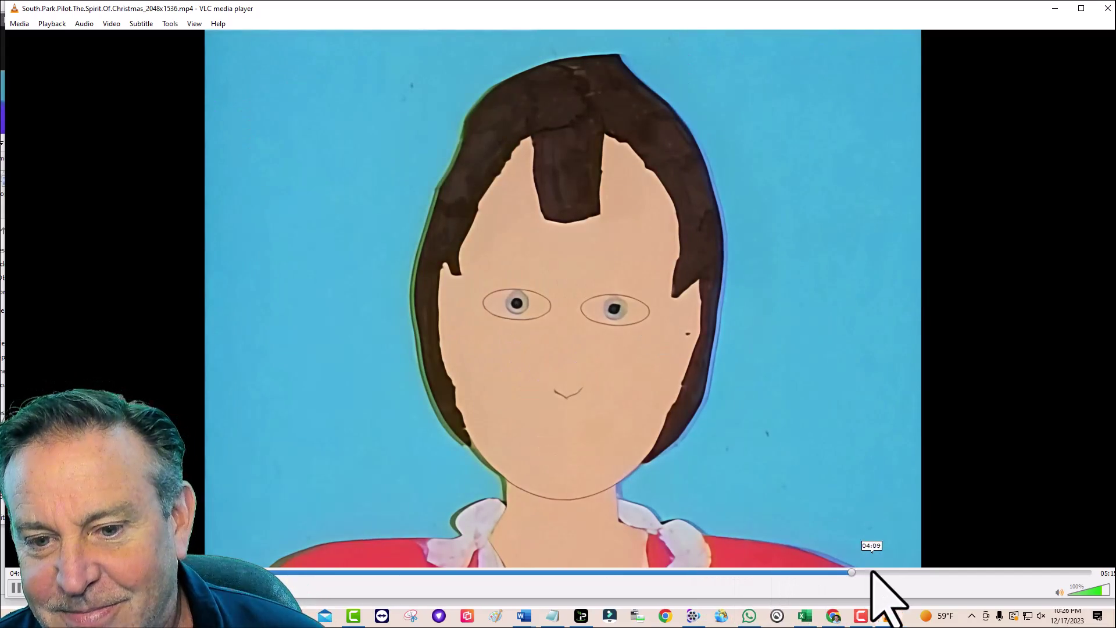
click(873, 573)
click(891, 574)
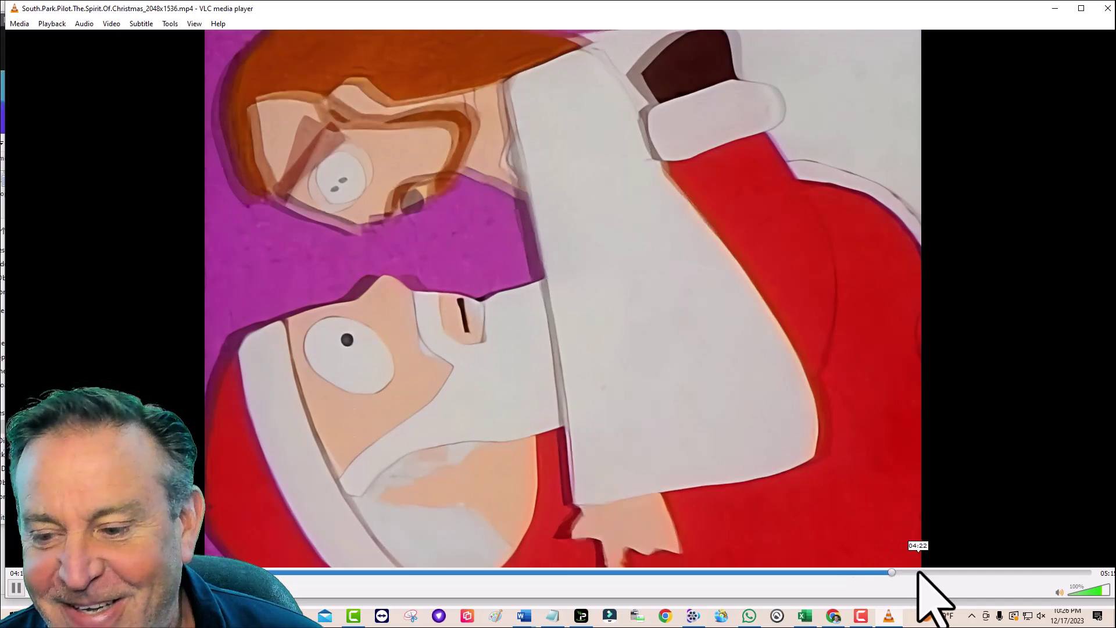
click(957, 574)
click(989, 574)
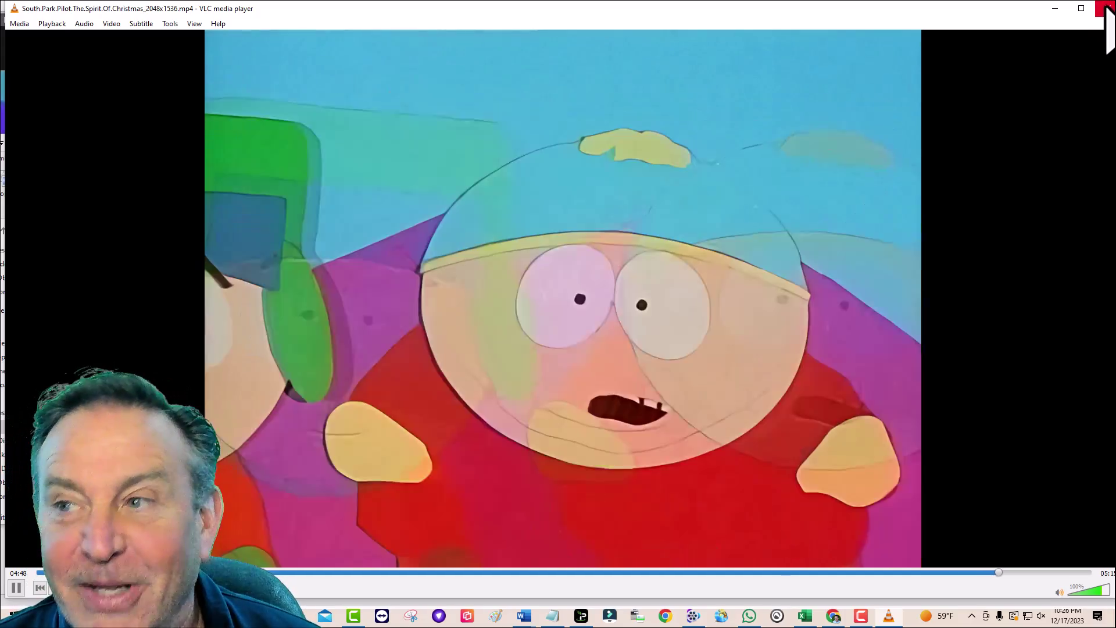
click(1106, 8)
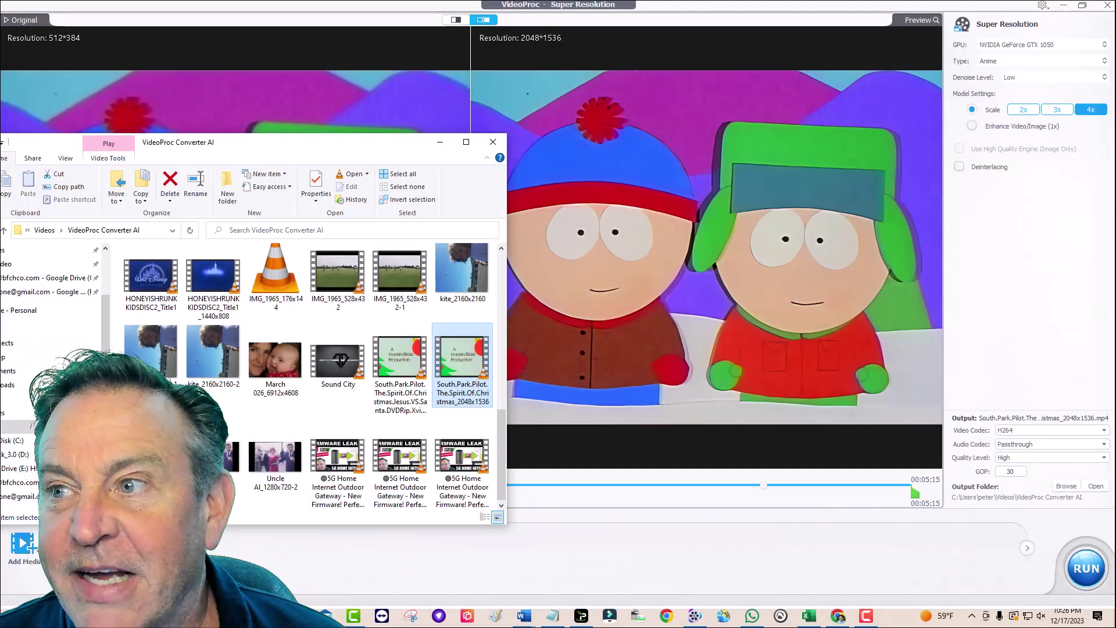
- Set type to Reality and load the 2048x1536 pilot for a 2x upscale to 4096*3072
click(1104, 64)
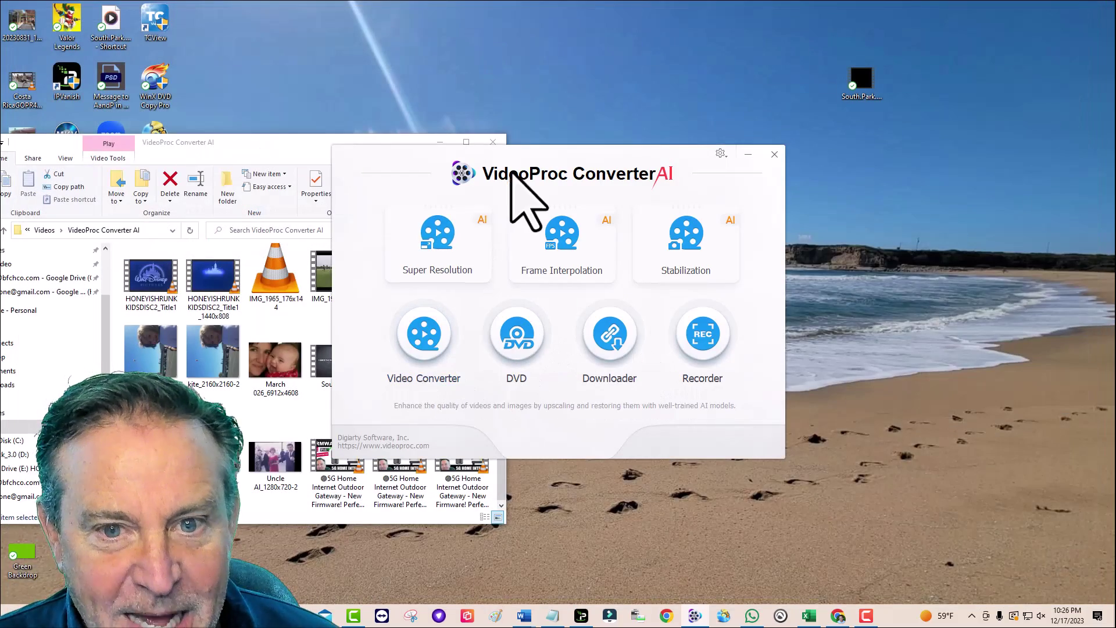
drag(549, 154, 751, 154)
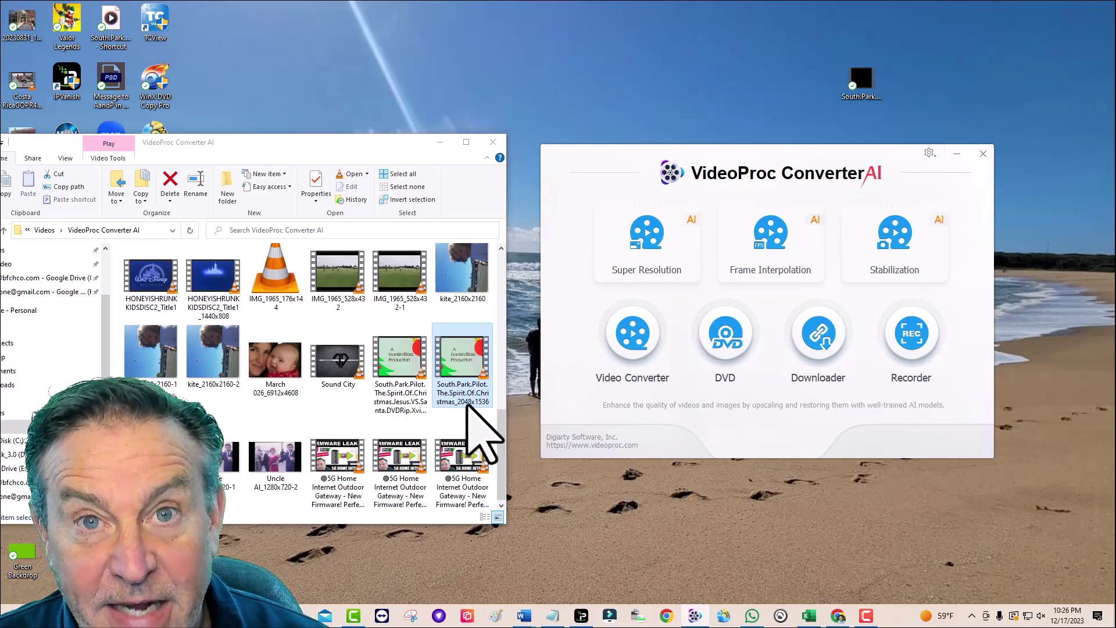
click(616, 242)
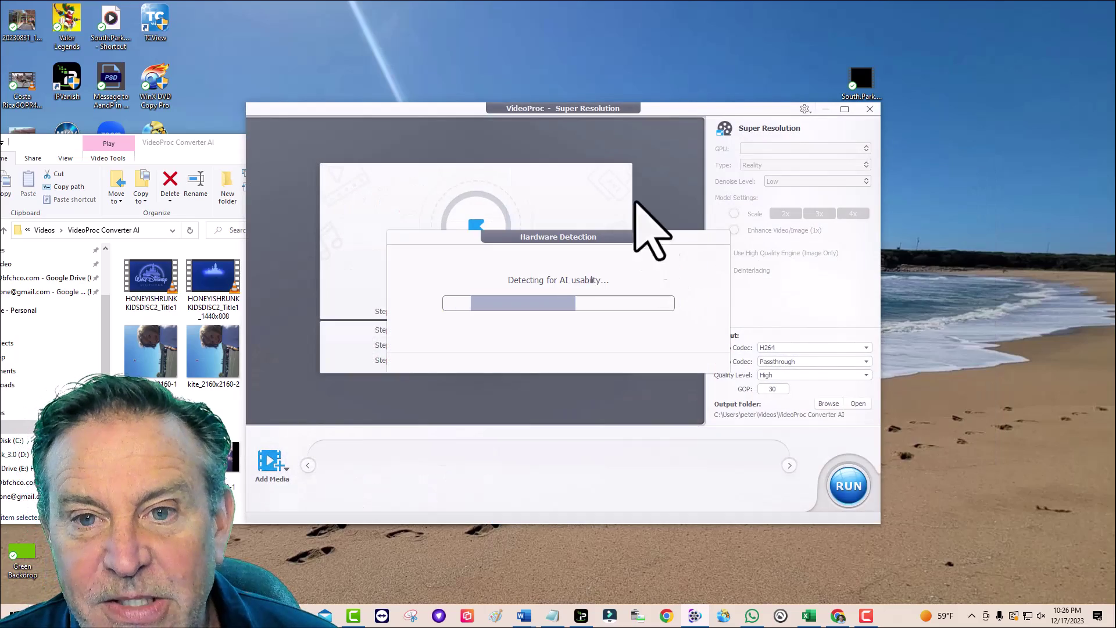
drag(676, 121, 929, 122)
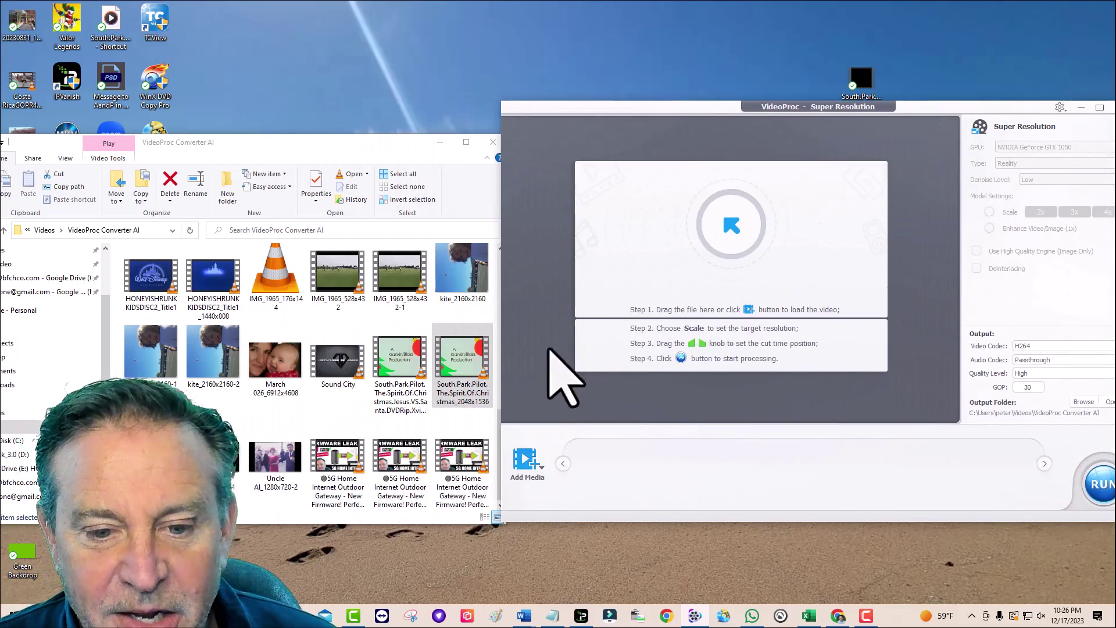
drag(456, 368, 727, 250)
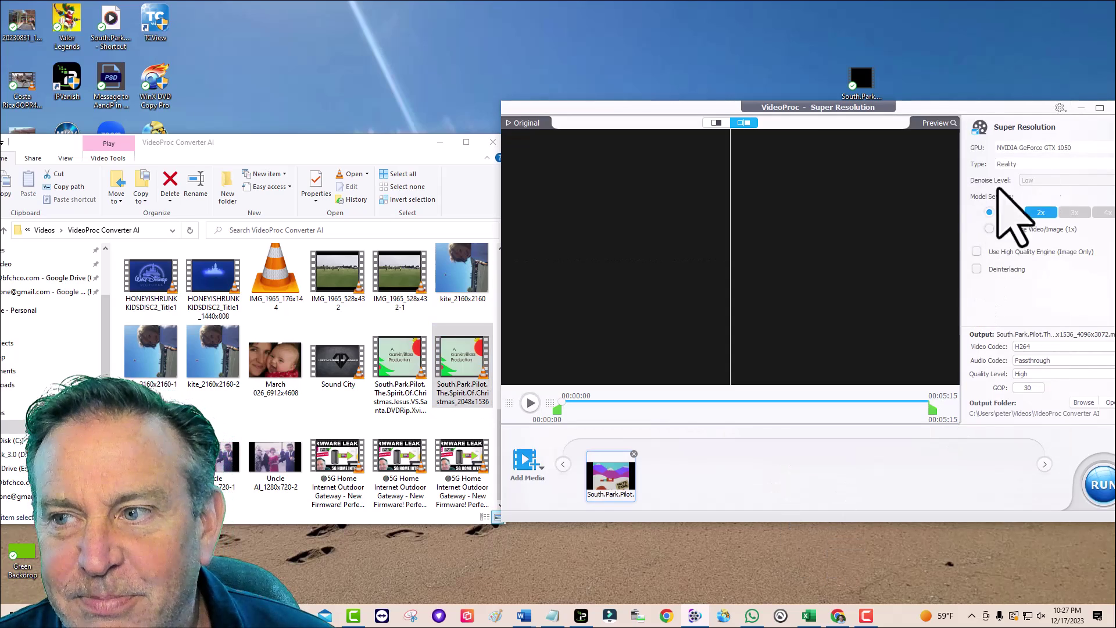
drag(1015, 116, 825, 128)
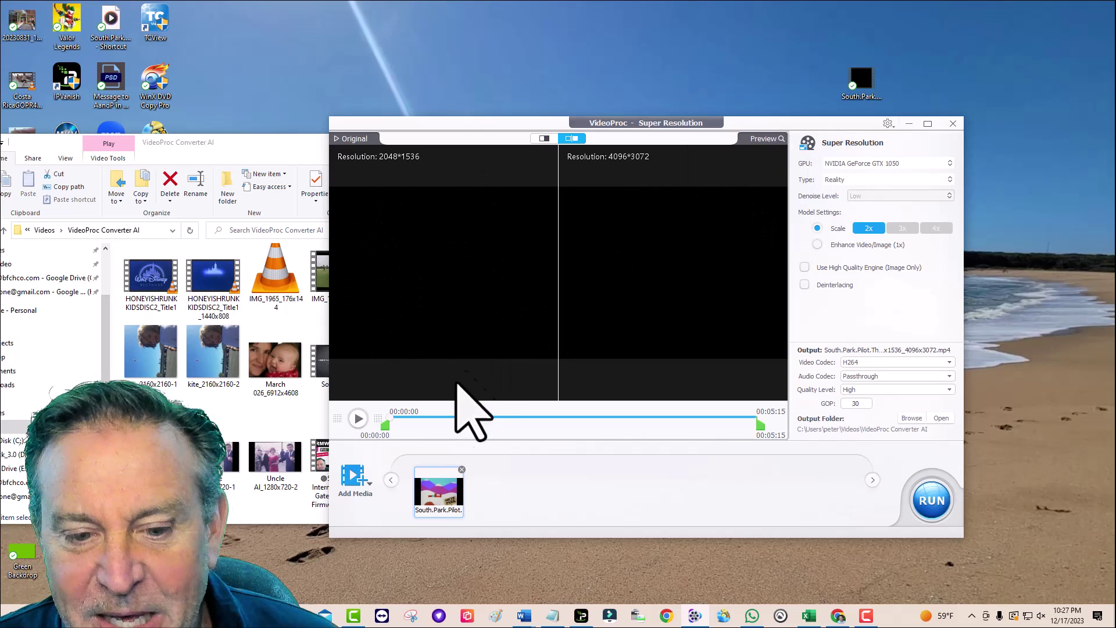
- Maximize the Super Resolution window and preview the frame at 00:00:47 and a later scene
click(440, 417)
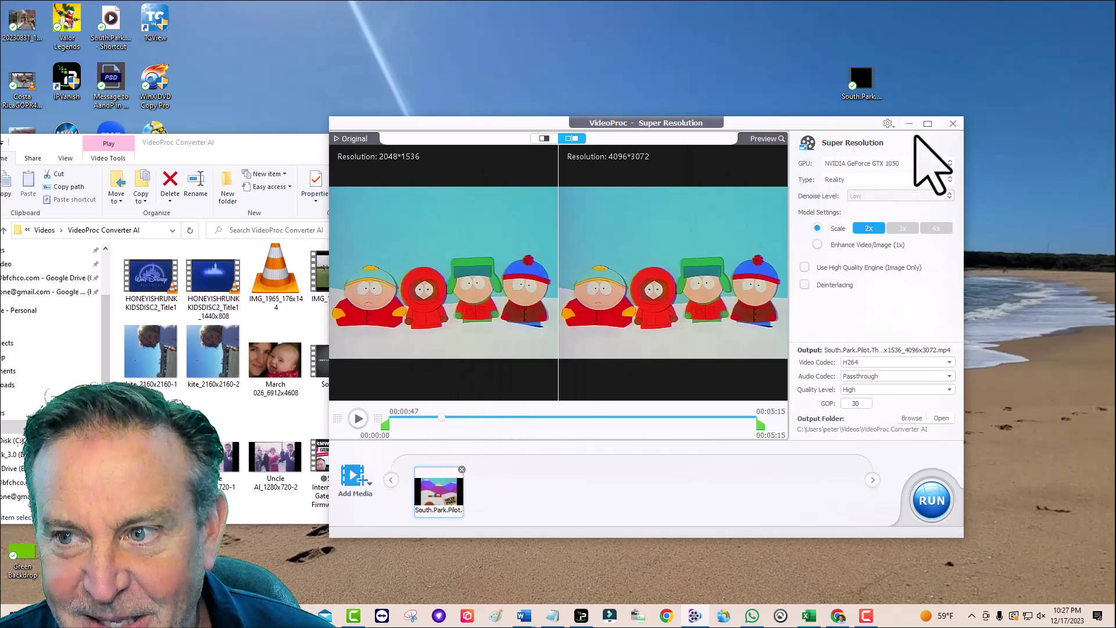
click(927, 123)
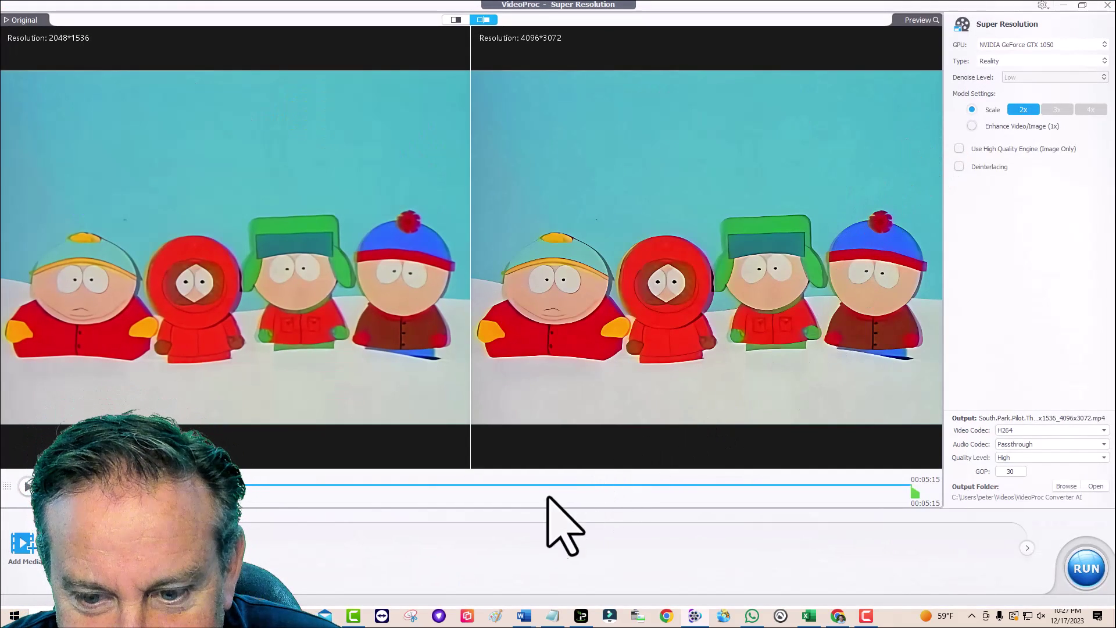
click(450, 485)
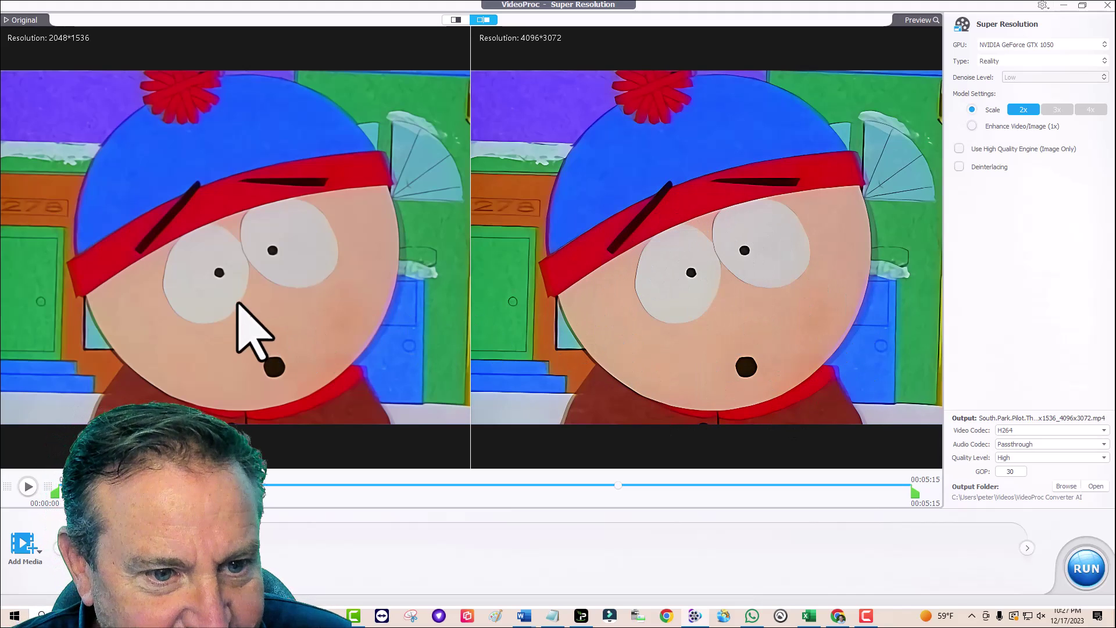
- Slide the split comparison across Stan's face, return to side-by-side, then close Super Resolution
click(456, 20)
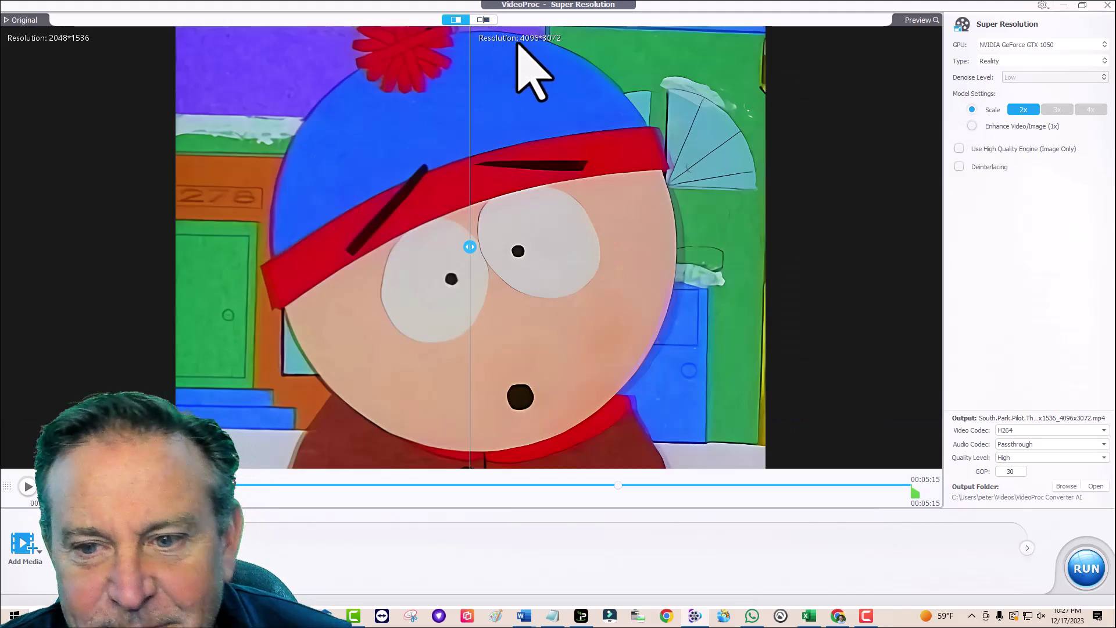
drag(470, 244, 147, 285)
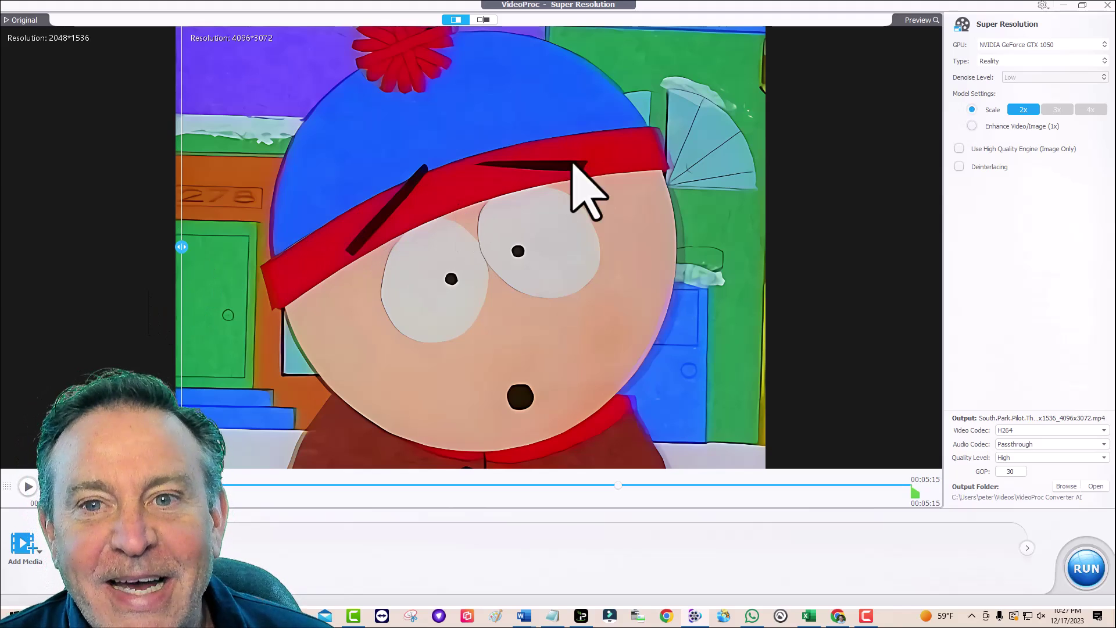
click(484, 21)
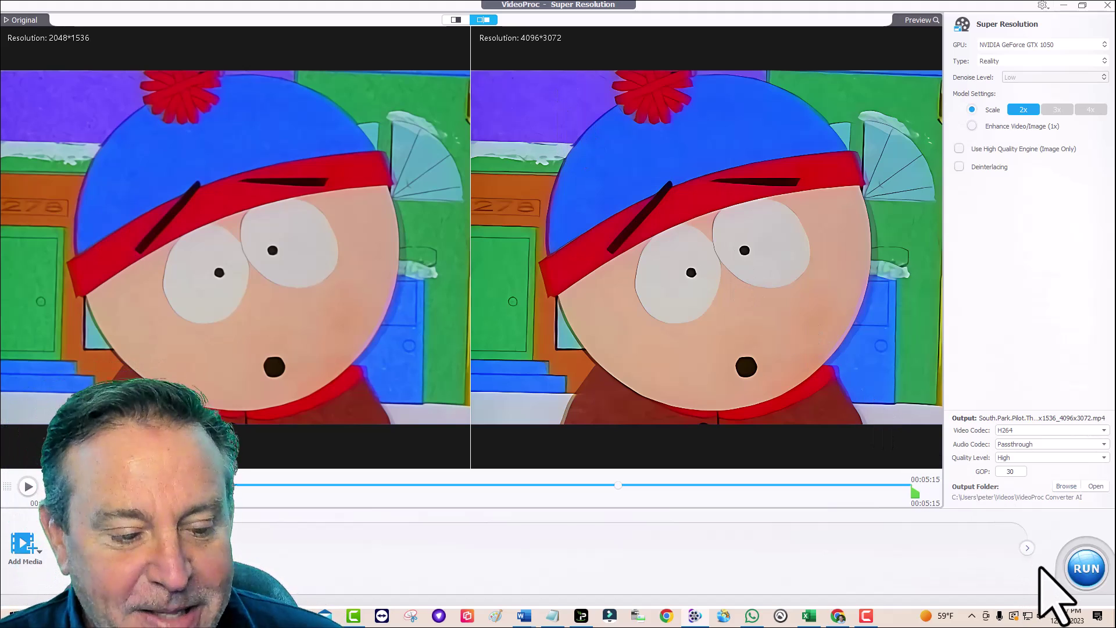
click(1107, 6)
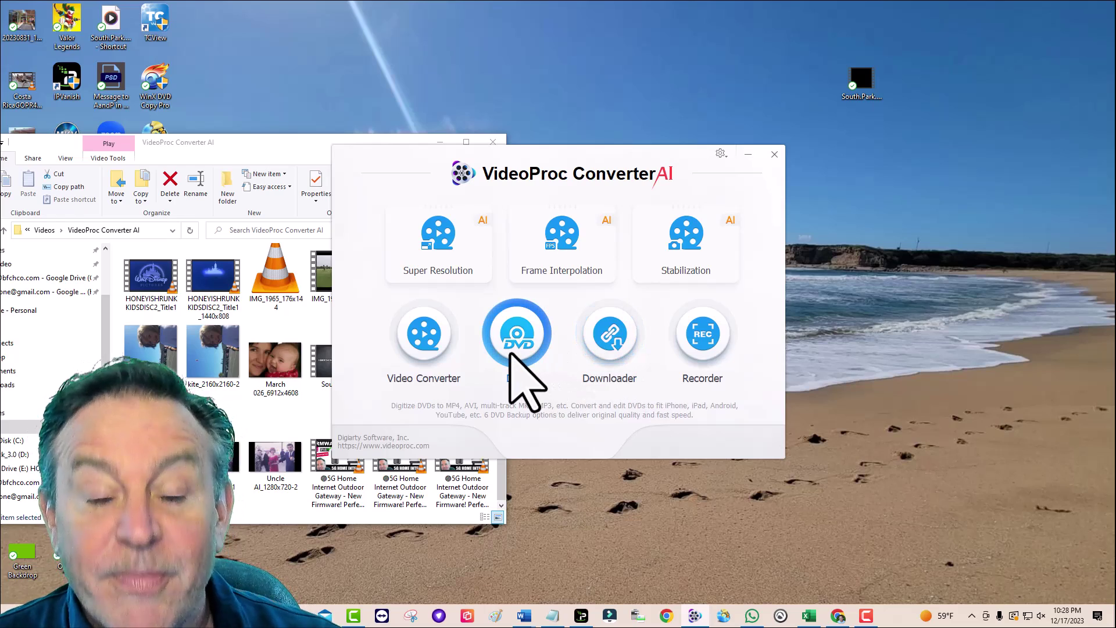
- Open the Video Converter and browse Toolbox tools such as Deshake, Trim, Compress and Snapshot
click(420, 348)
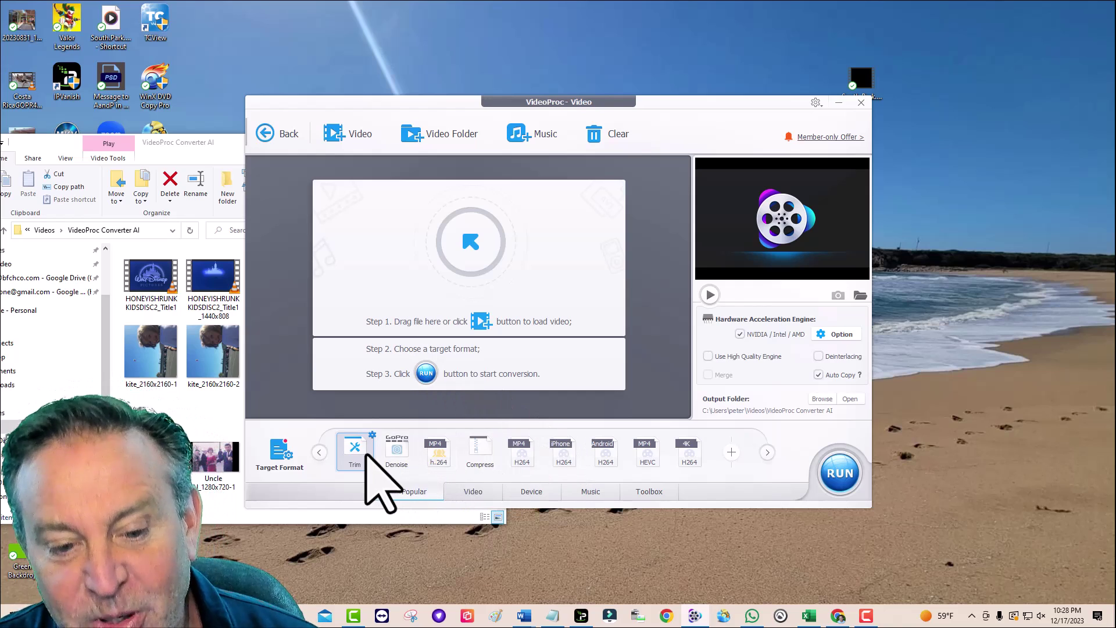
click(662, 490)
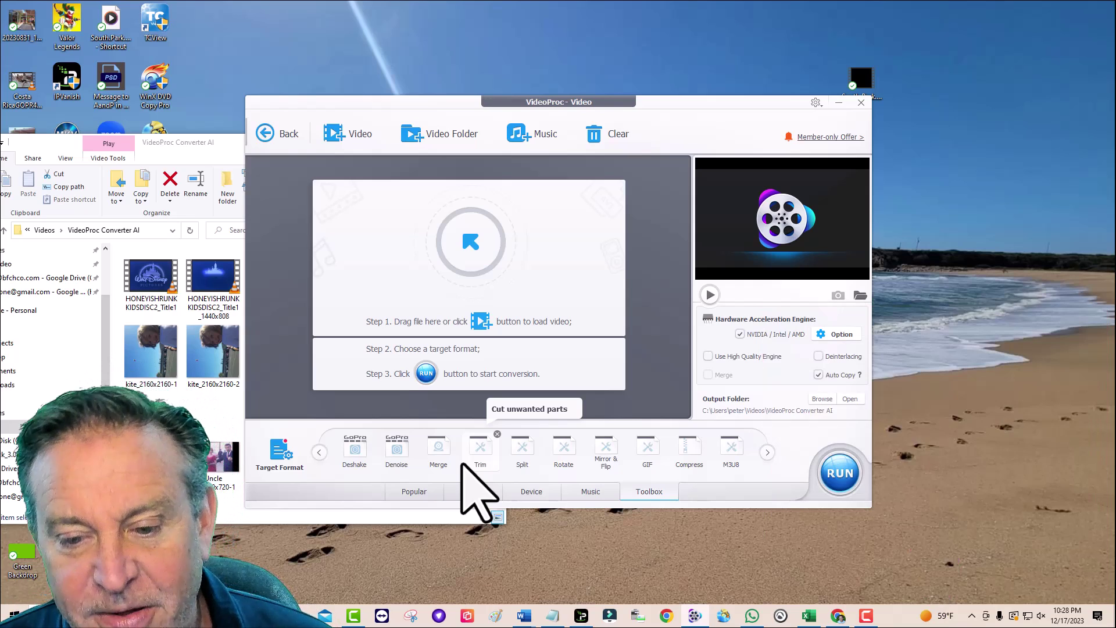
click(768, 453)
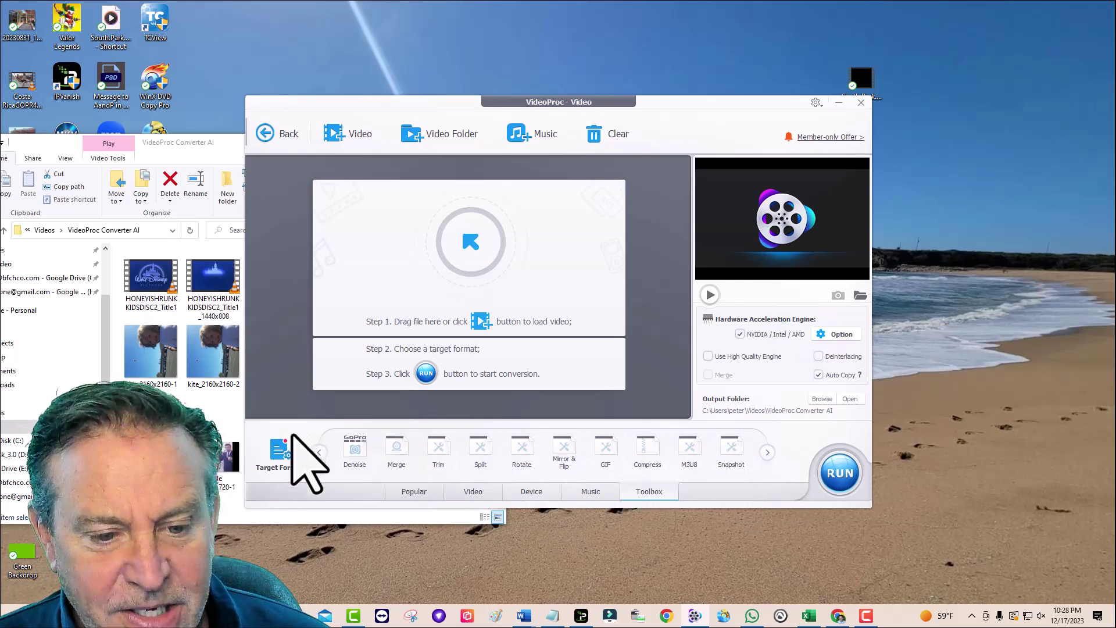
click(319, 453)
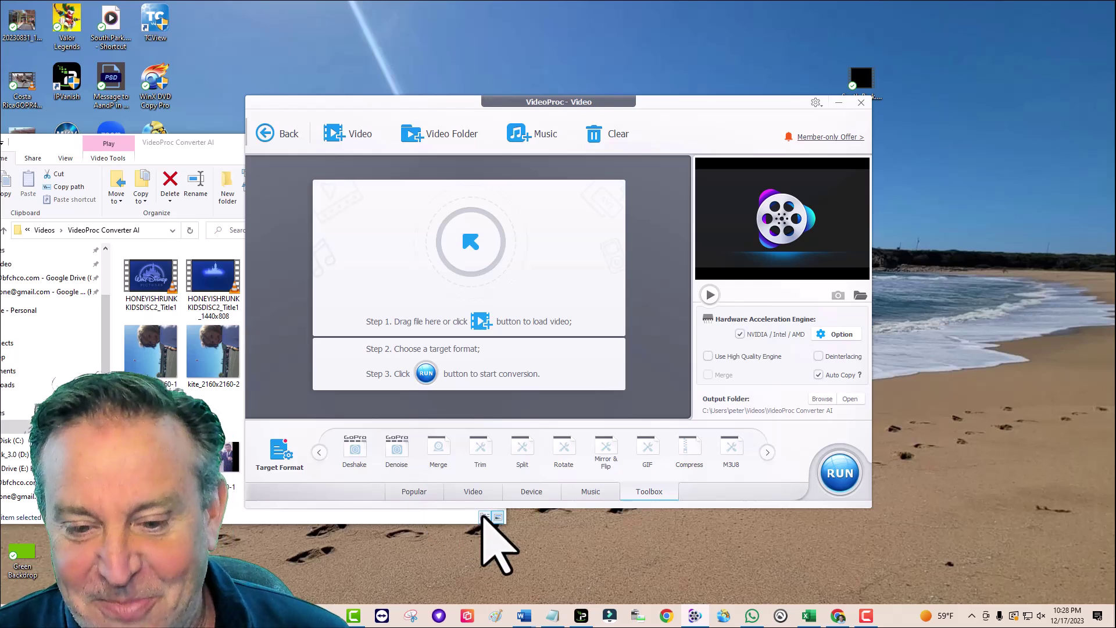
- Show the Music target formats, including MP3, AAC, AIFF, WAV, FLAC and OGG
click(592, 491)
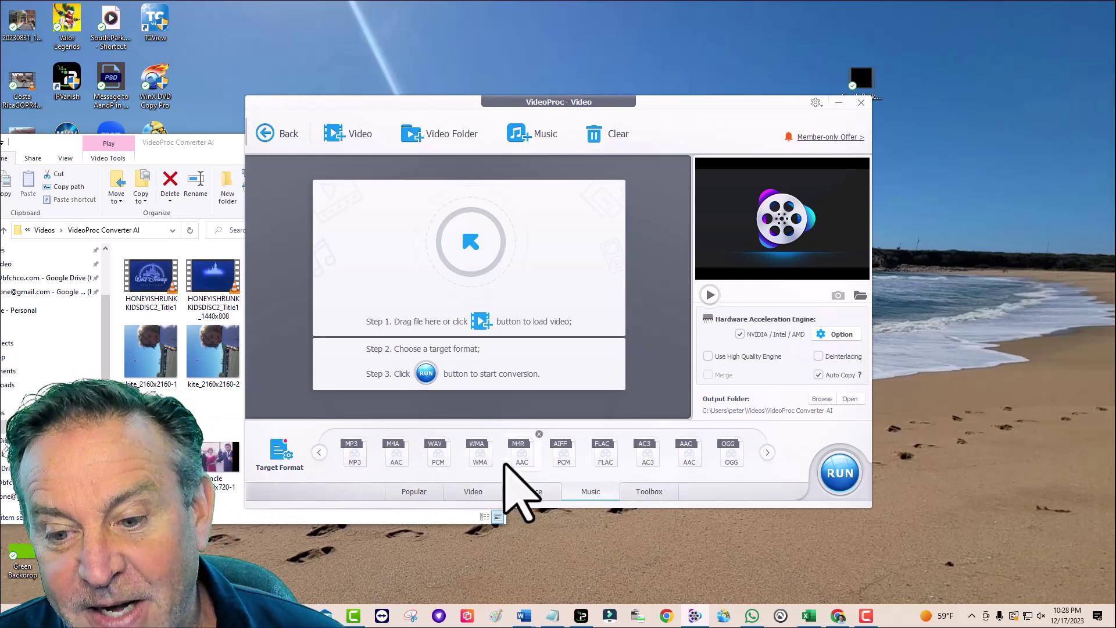
mouse_move(705, 464)
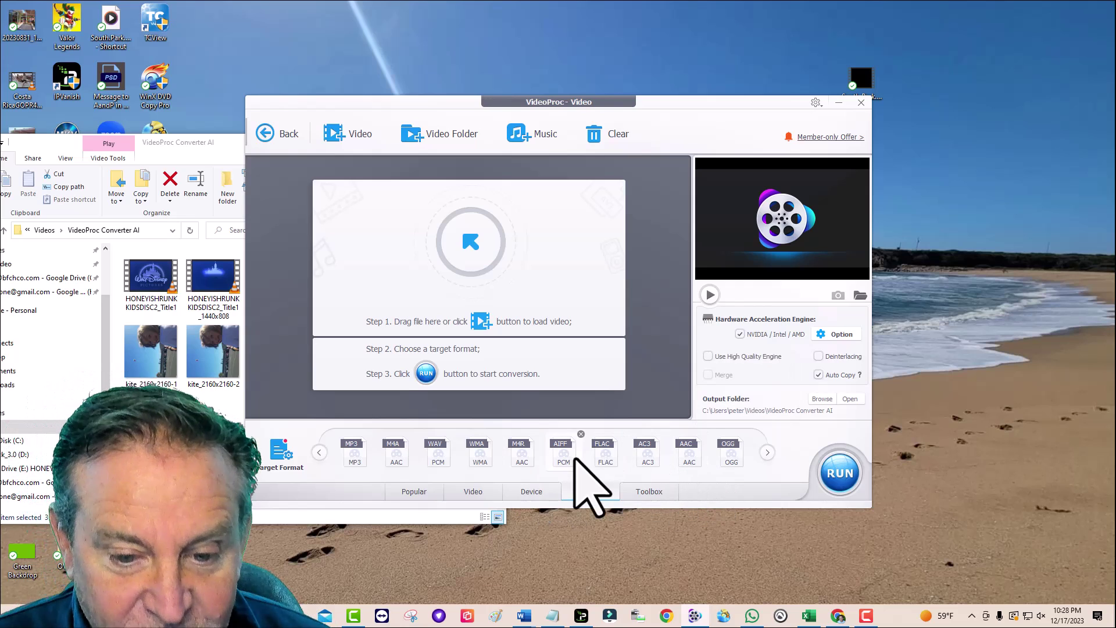
mouse_move(564, 451)
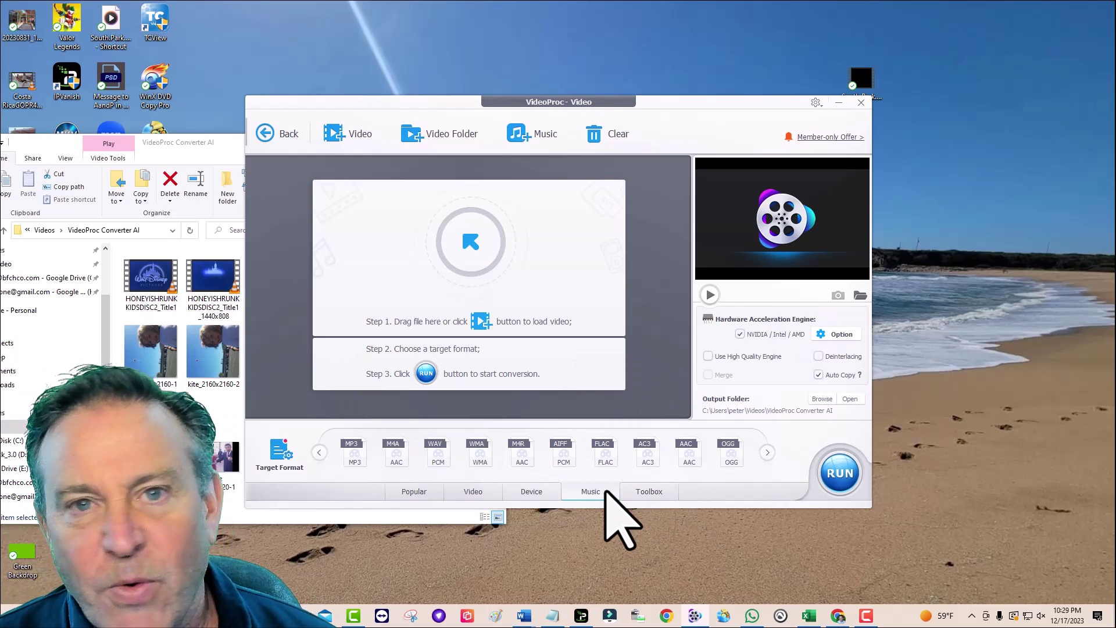
- Switch Target Format via Device to Video and browse formats like MP4 H264, MKV, AVI, WEBM, MOV
click(540, 492)
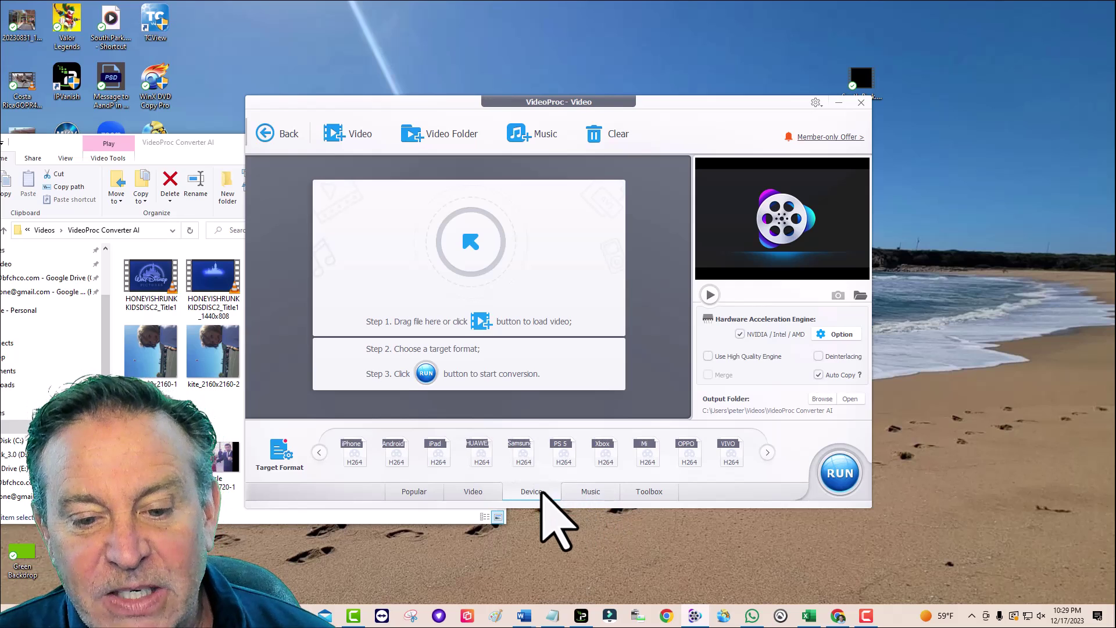
click(480, 491)
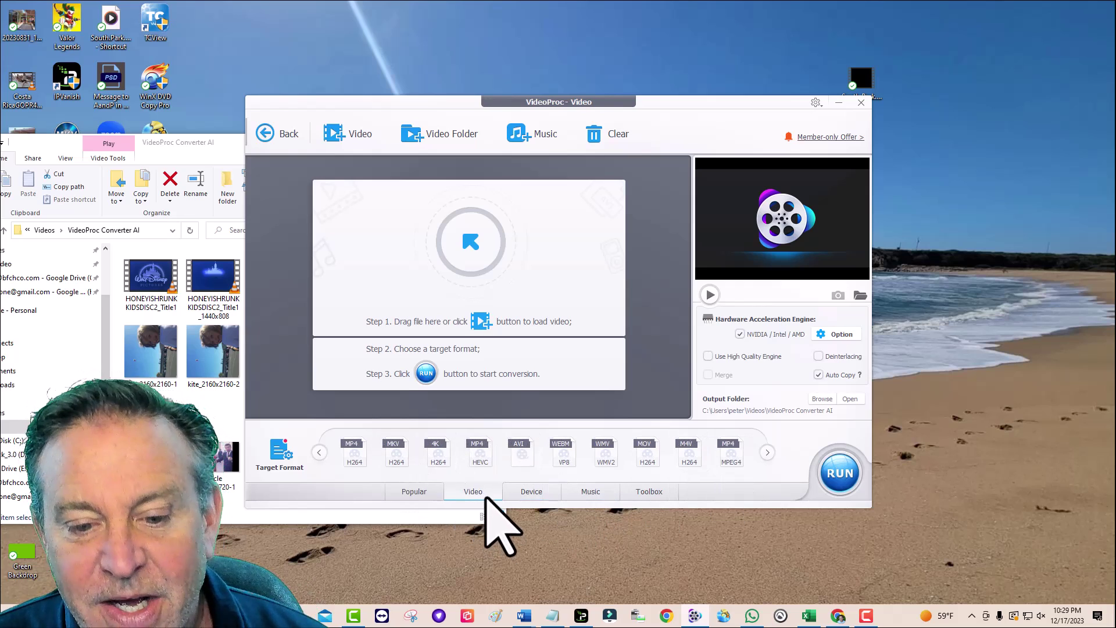
click(769, 453)
click(769, 453)
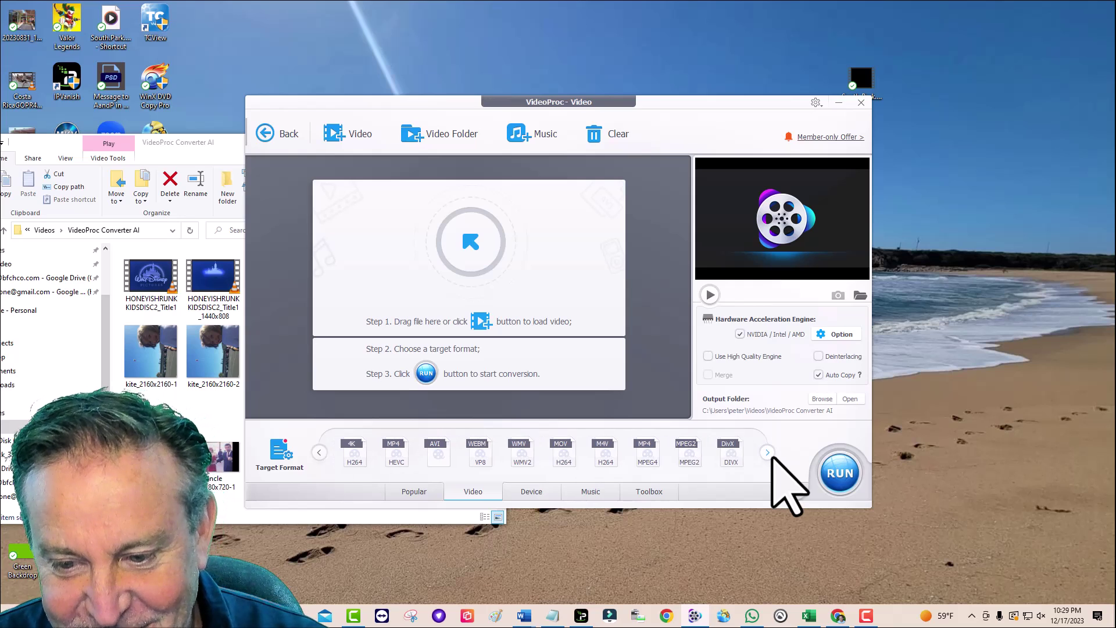
click(768, 453)
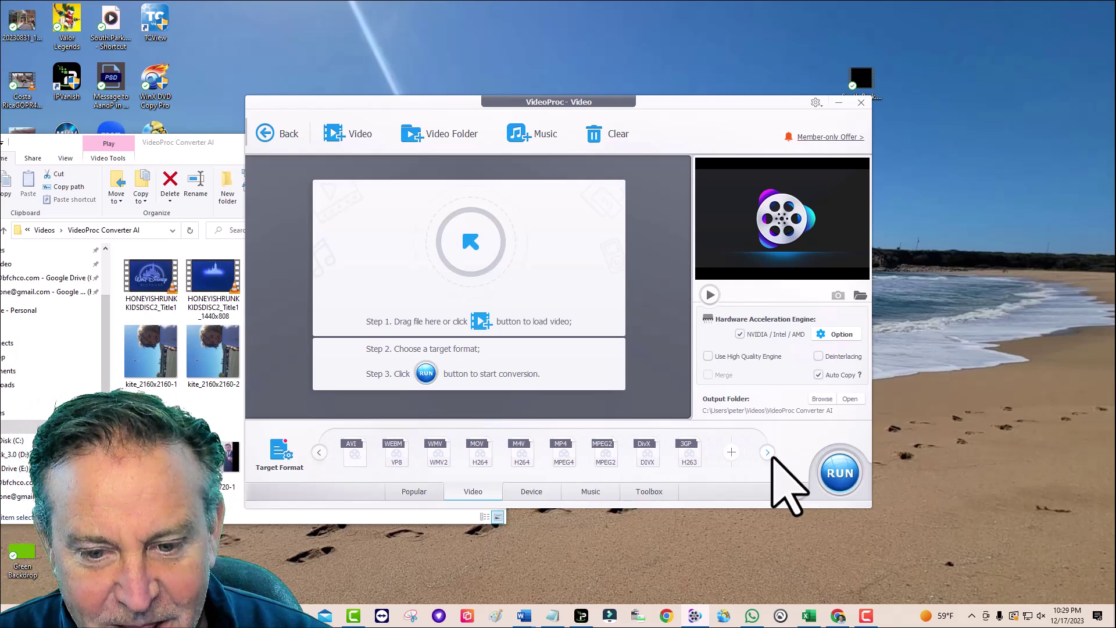
click(768, 453)
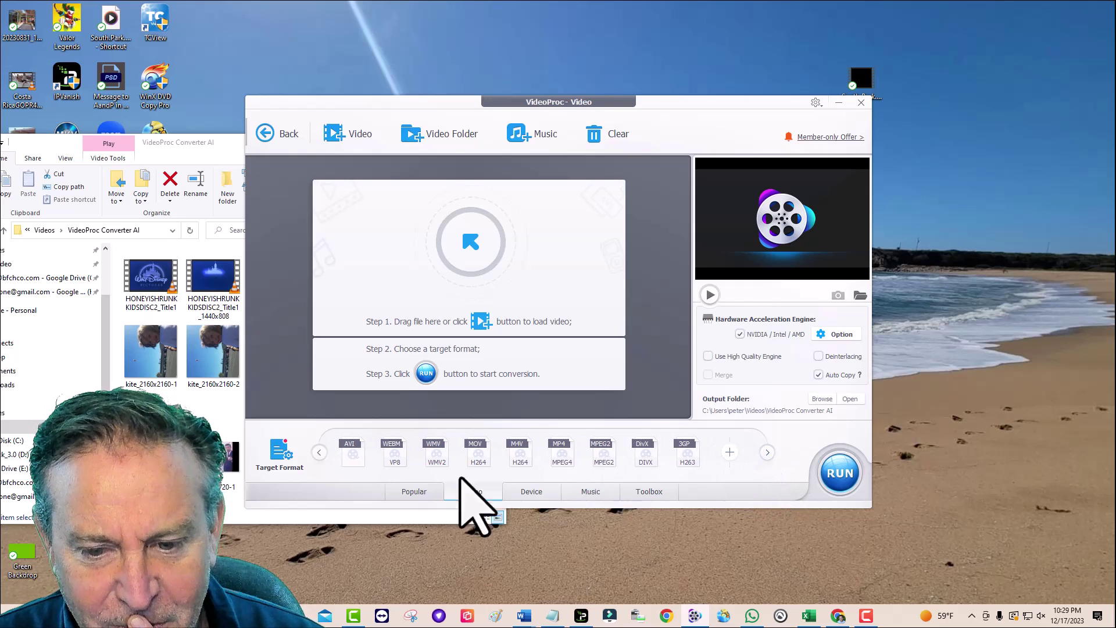
mouse_move(361, 467)
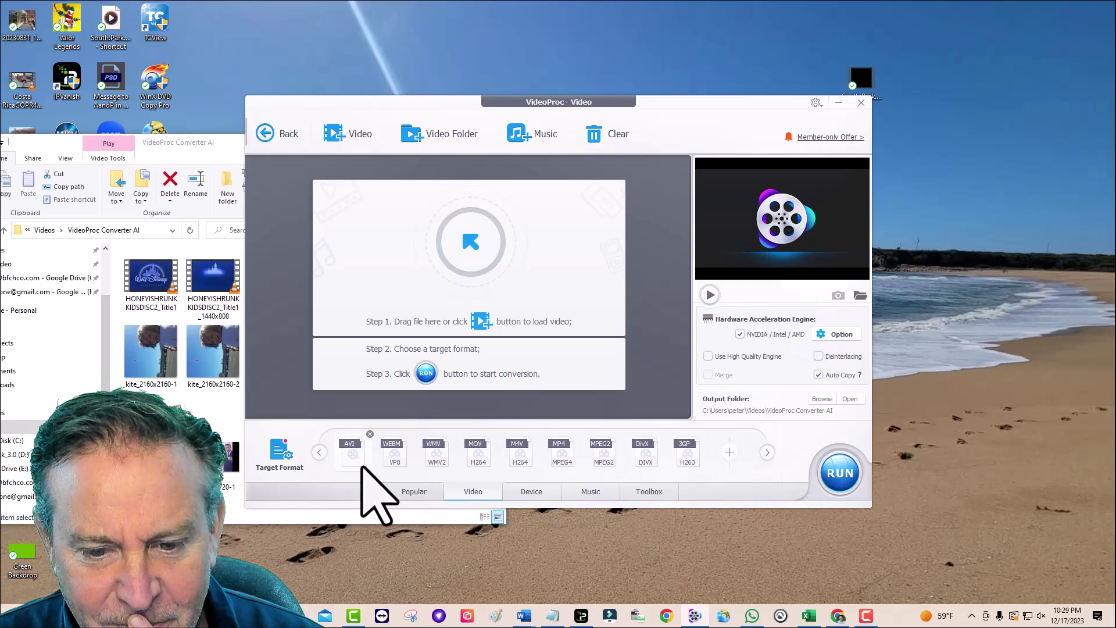
click(320, 452)
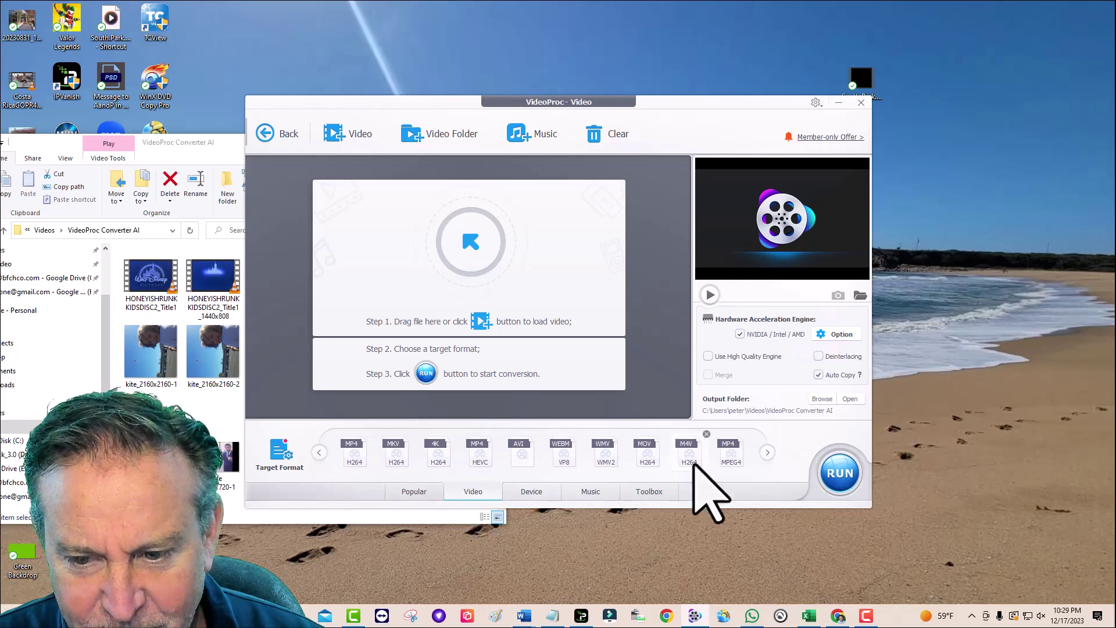
click(767, 453)
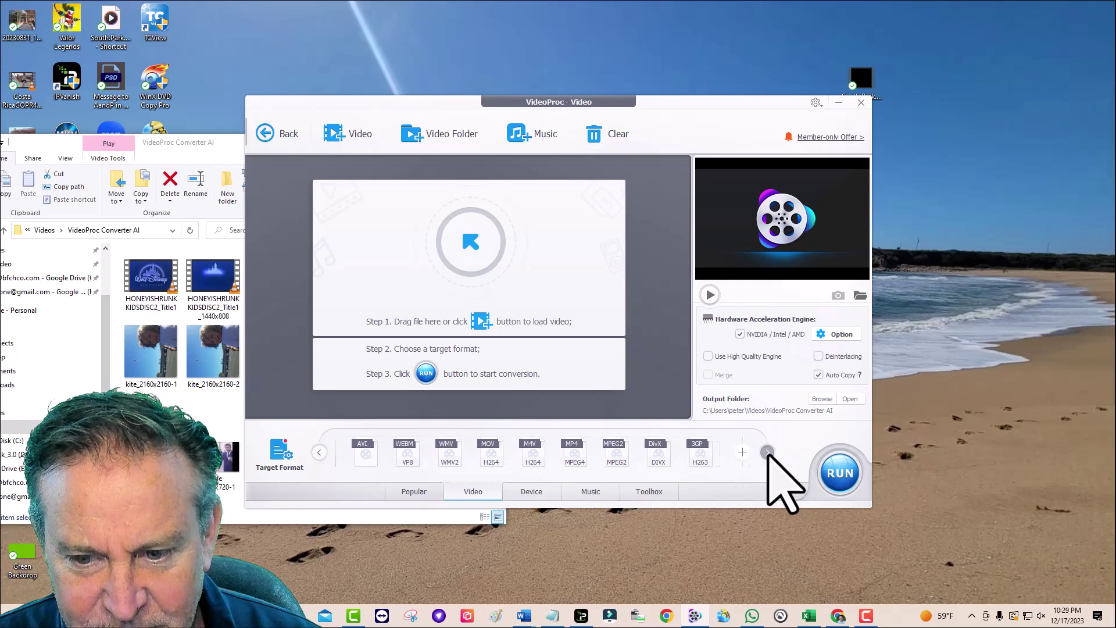
click(730, 452)
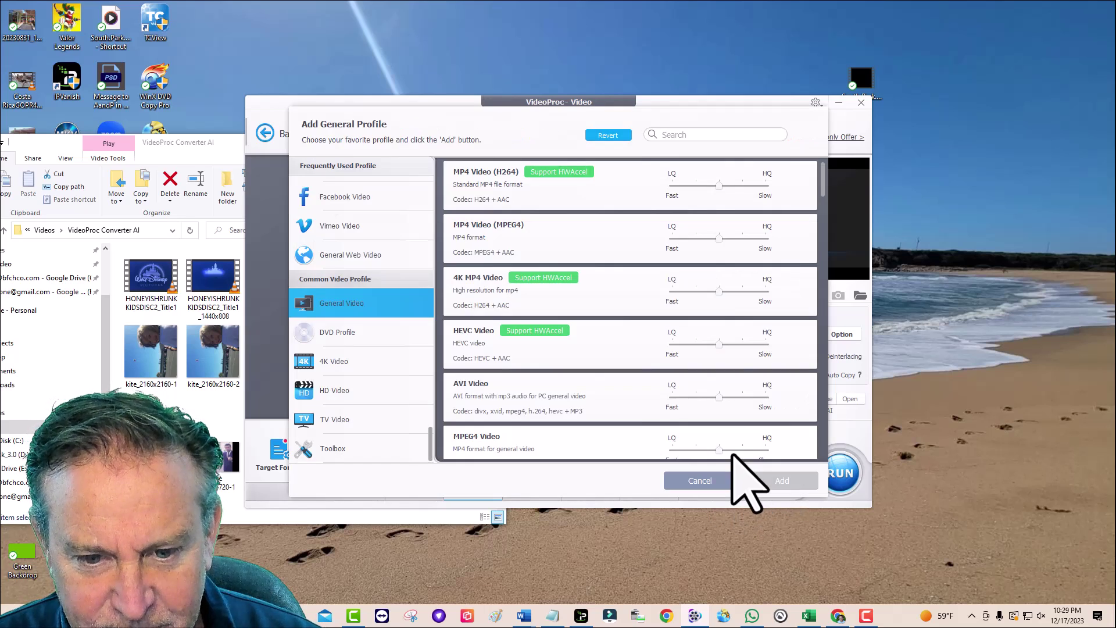
scroll(724, 349, down, 4)
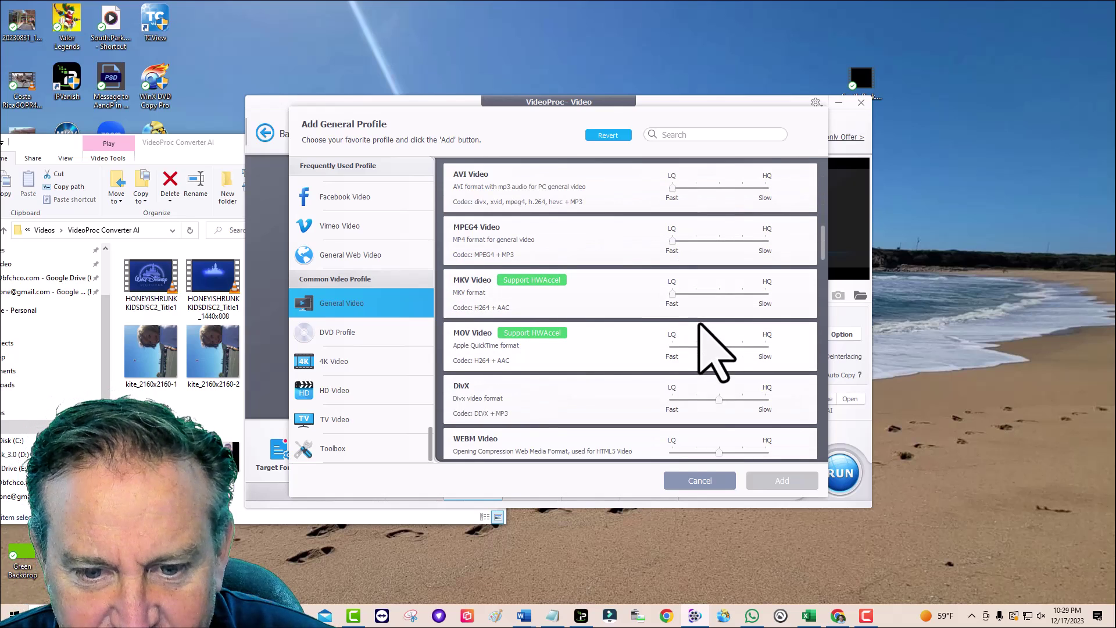
scroll(715, 349, down, 1)
scroll(715, 352, down, 1)
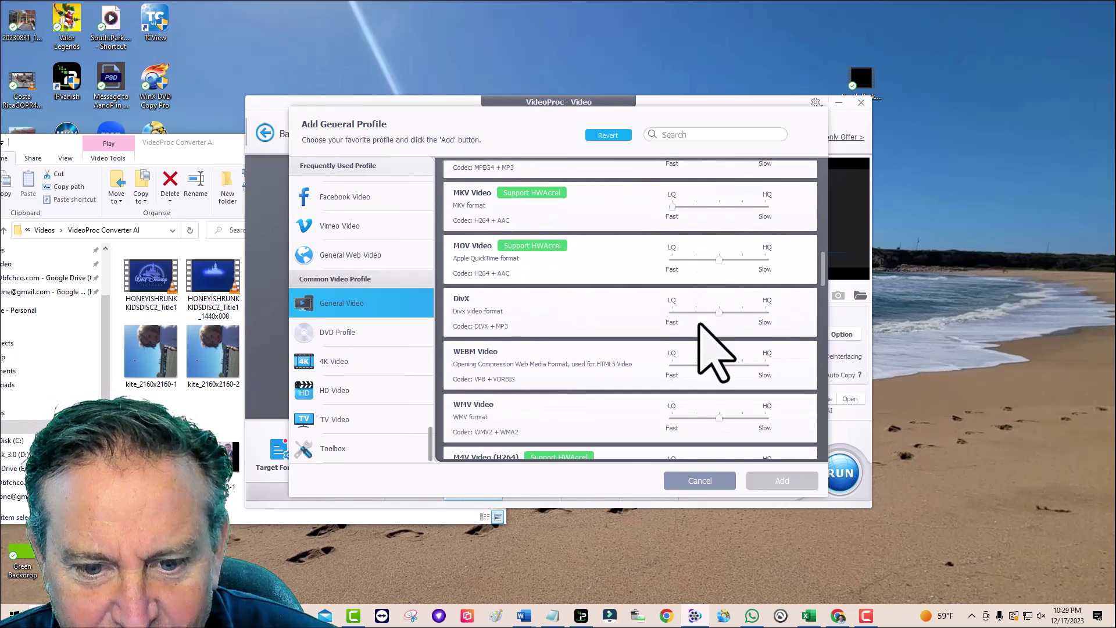
scroll(700, 326, down, 2)
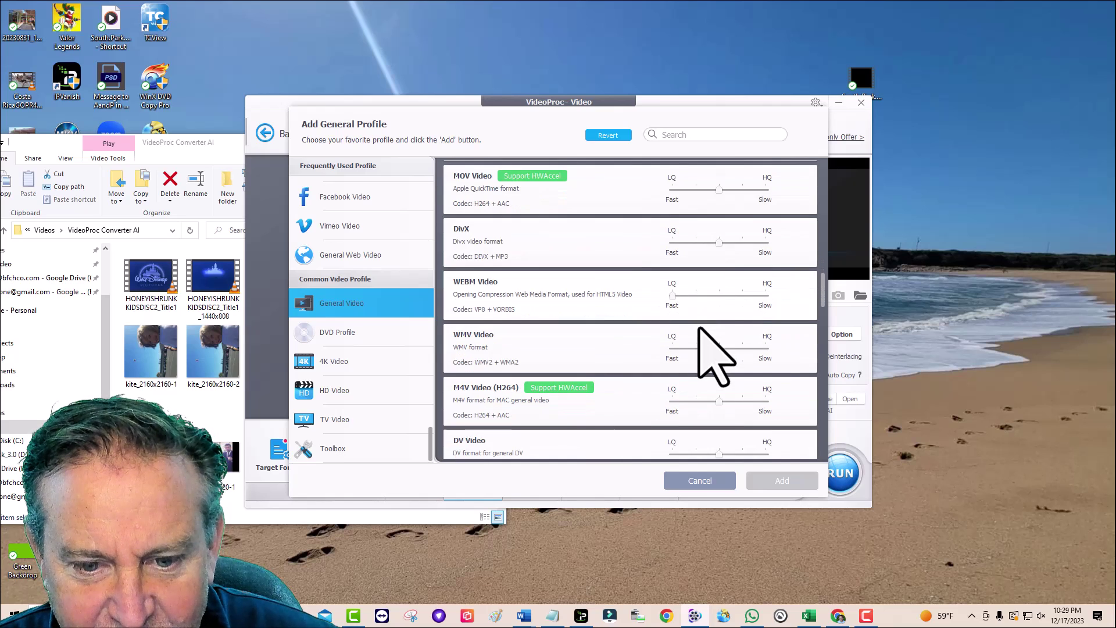
scroll(715, 355, down, 4)
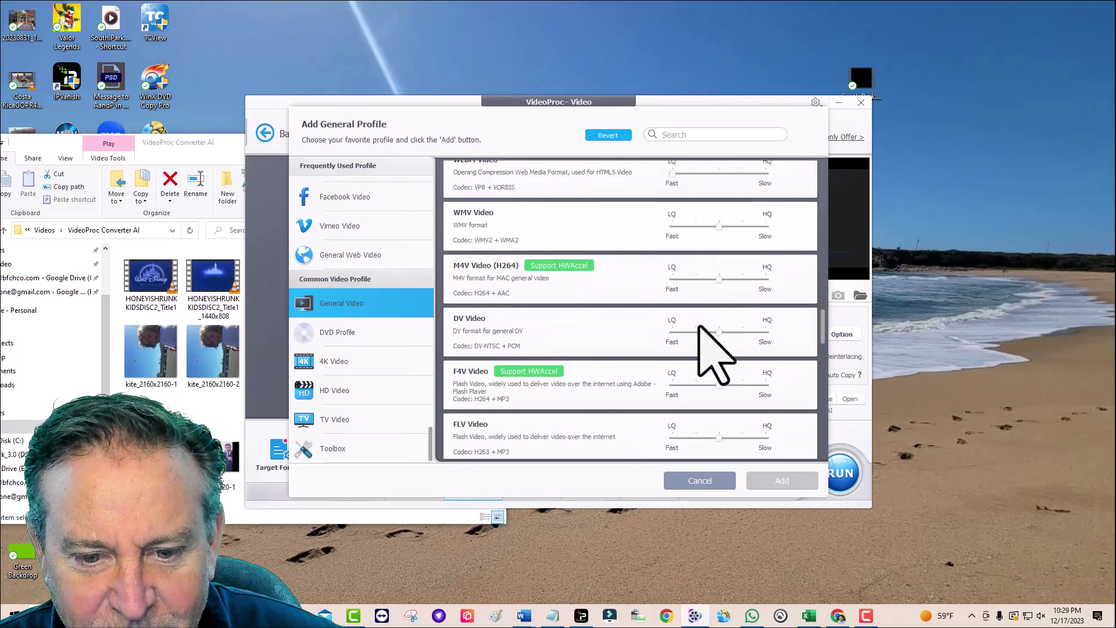
scroll(701, 327, down, 2)
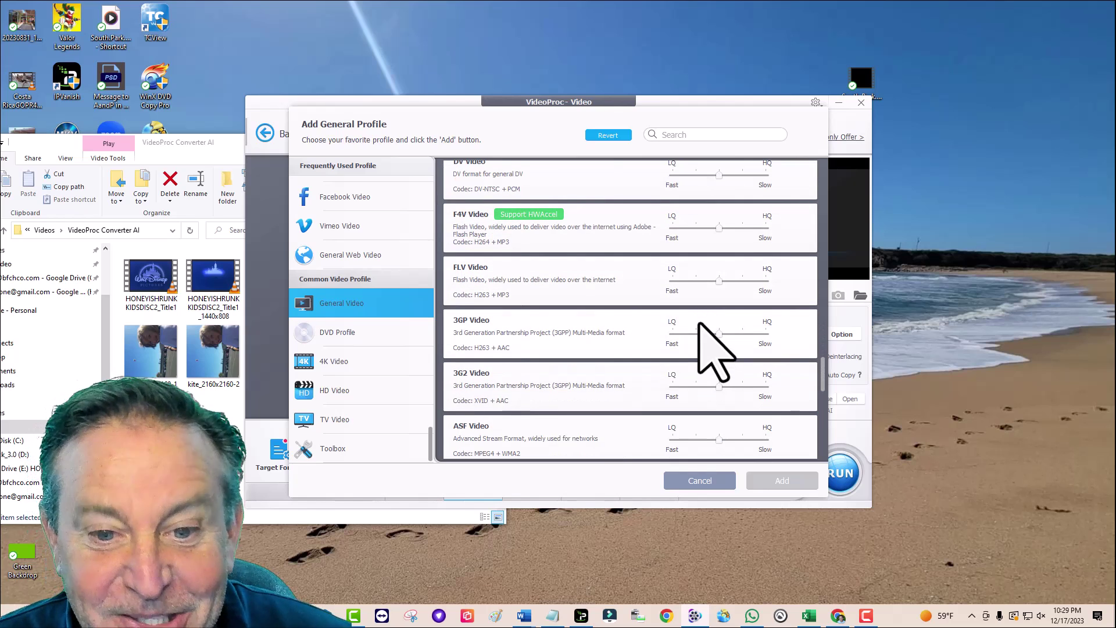
scroll(715, 349, down, 3)
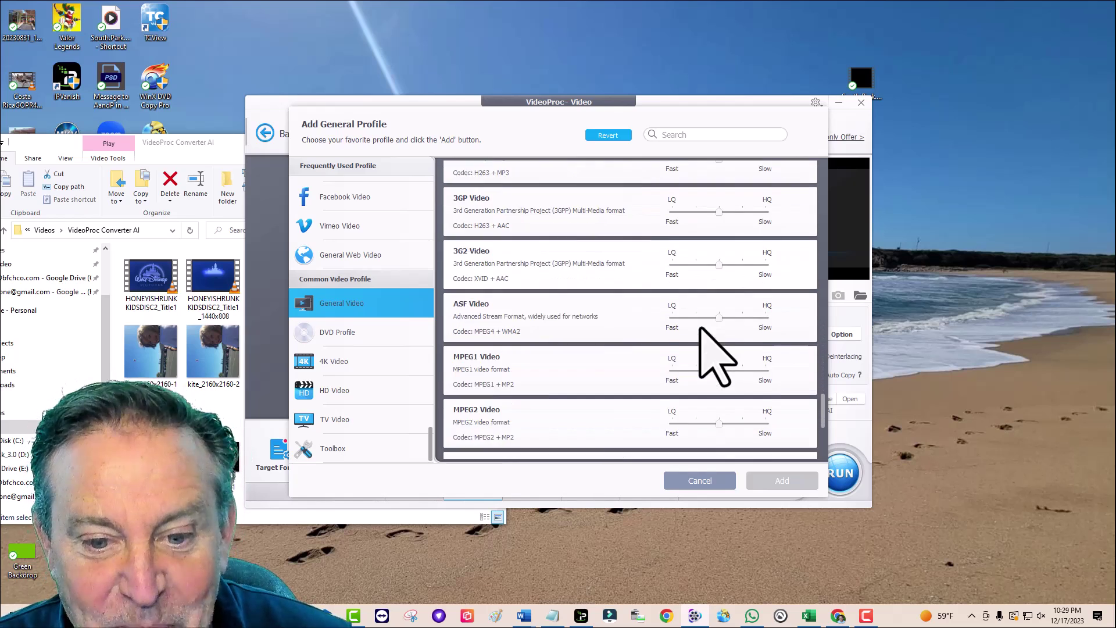
scroll(716, 355, down, 1)
scroll(716, 358, down, 2)
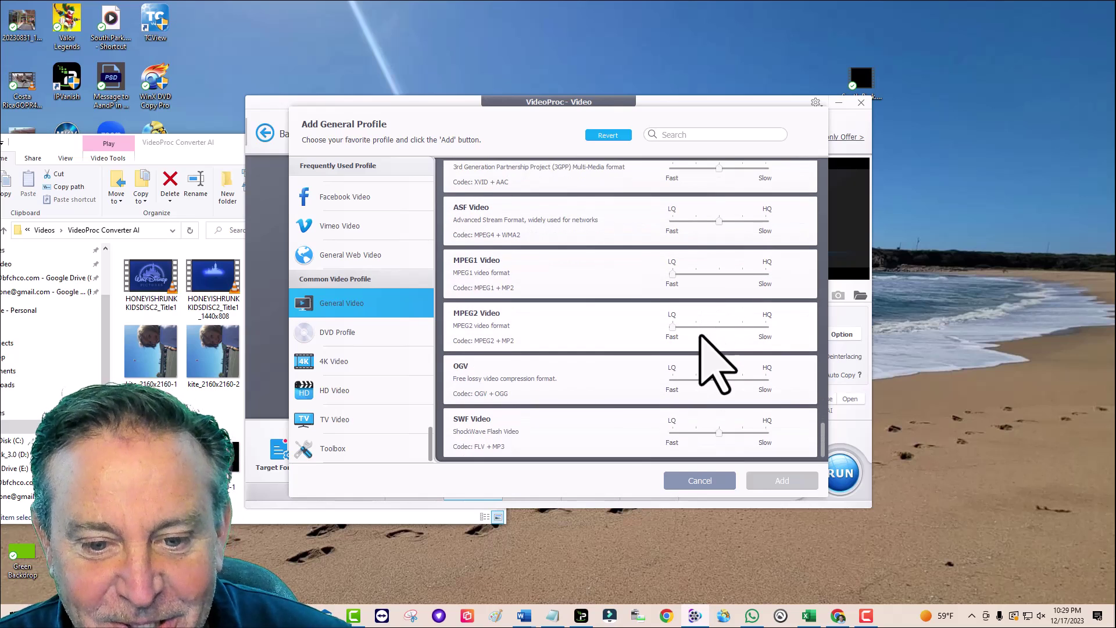
scroll(697, 324, up, 3)
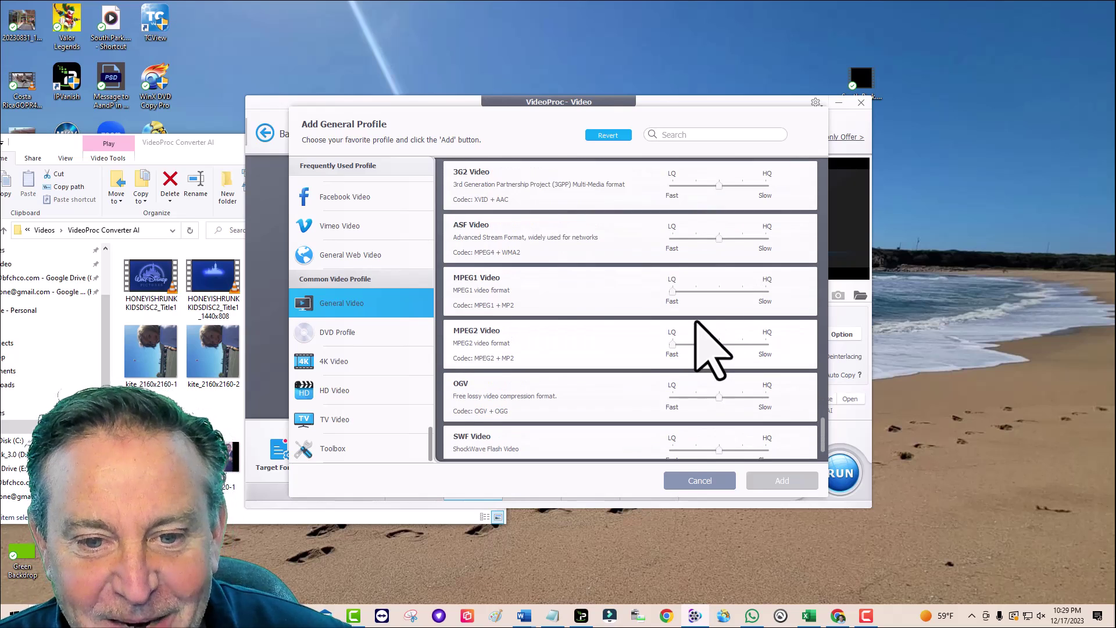
scroll(712, 349, up, 3)
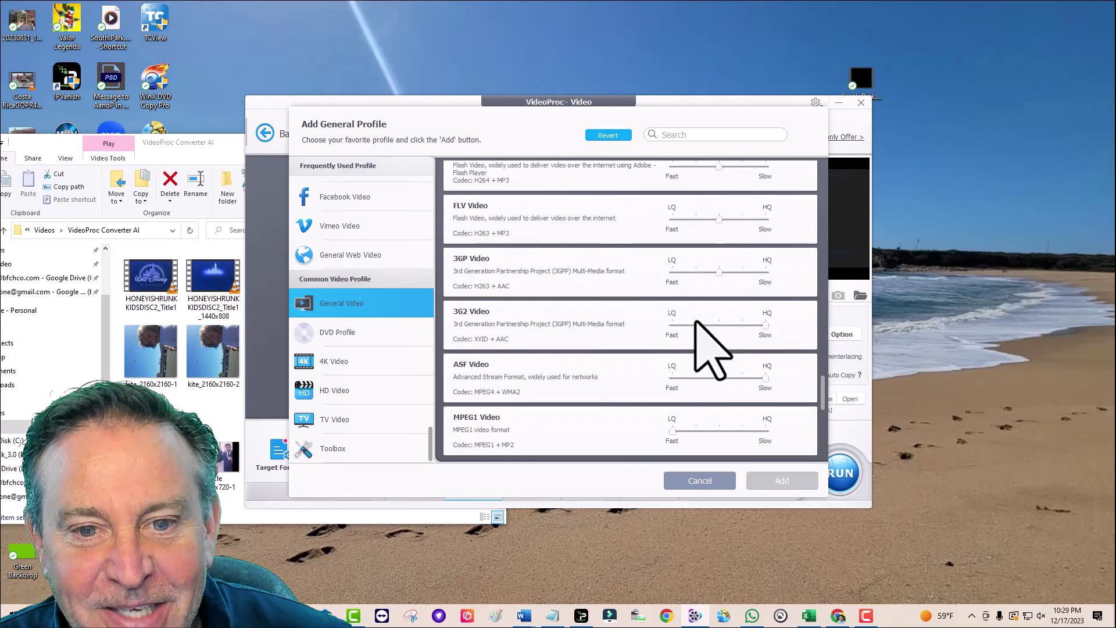
scroll(712, 349, up, 3)
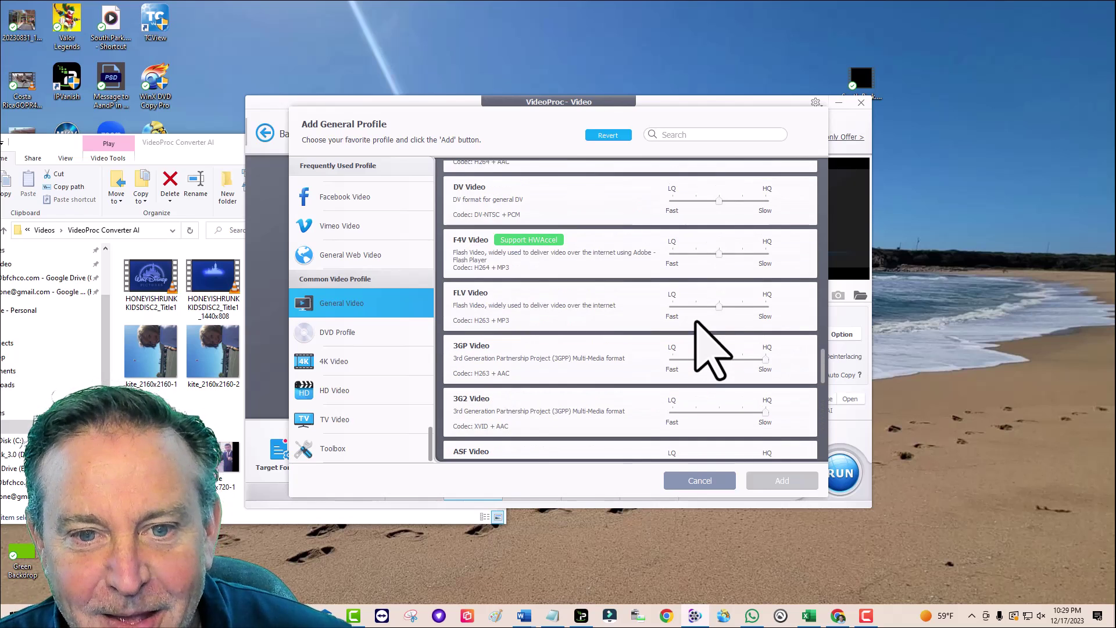
scroll(711, 349, up, 3)
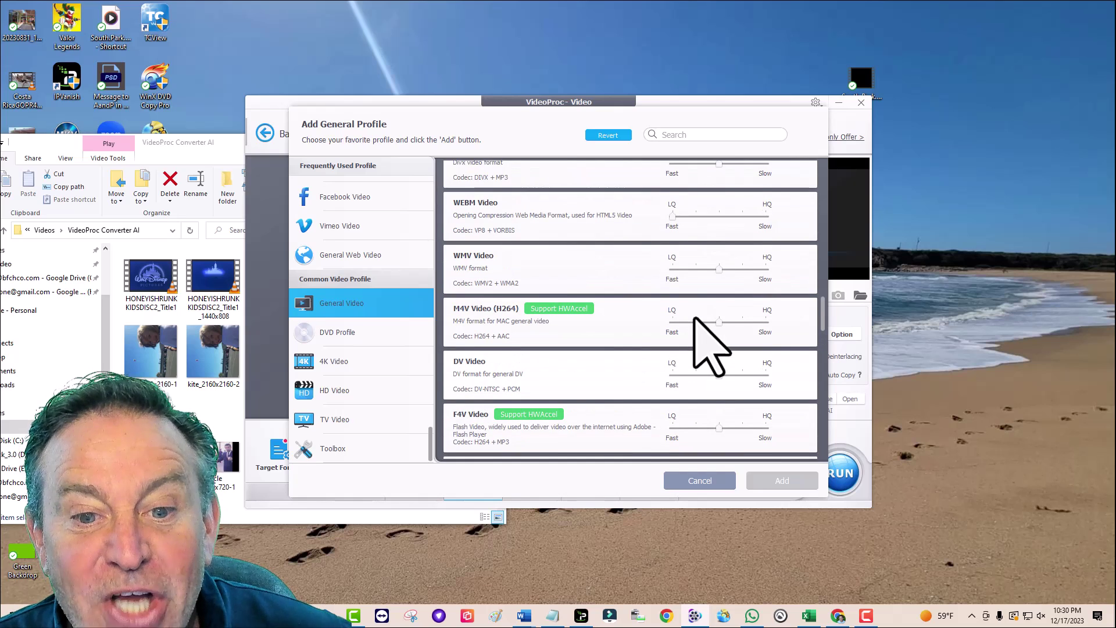
scroll(695, 318, up, 2)
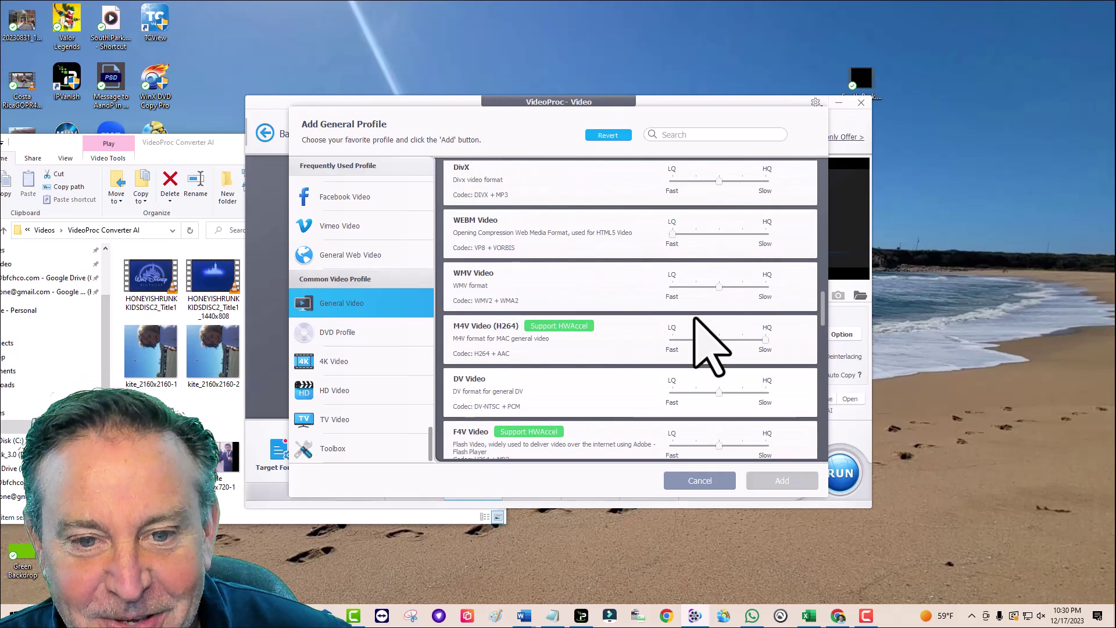
scroll(695, 319, up, 4)
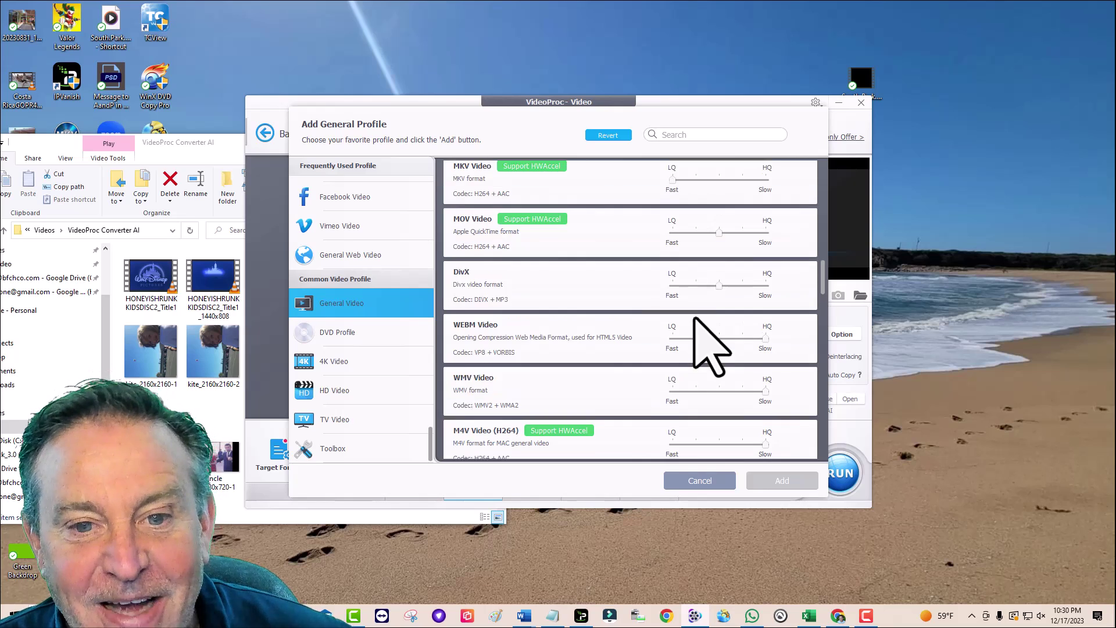
scroll(695, 319, up, 4)
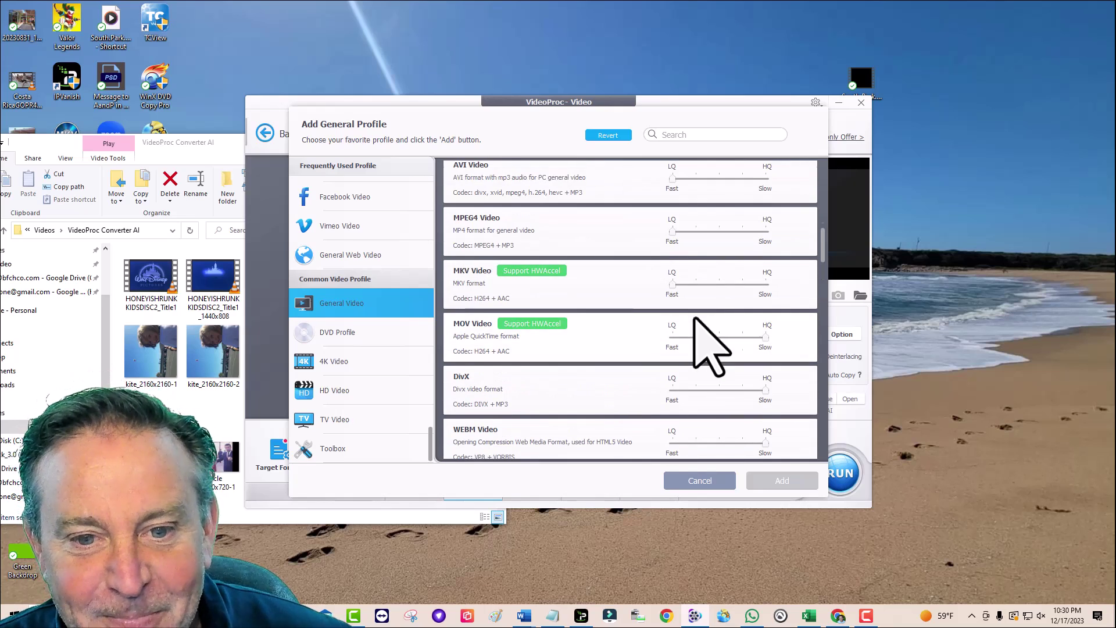
scroll(694, 318, up, 2)
scroll(694, 319, up, 2)
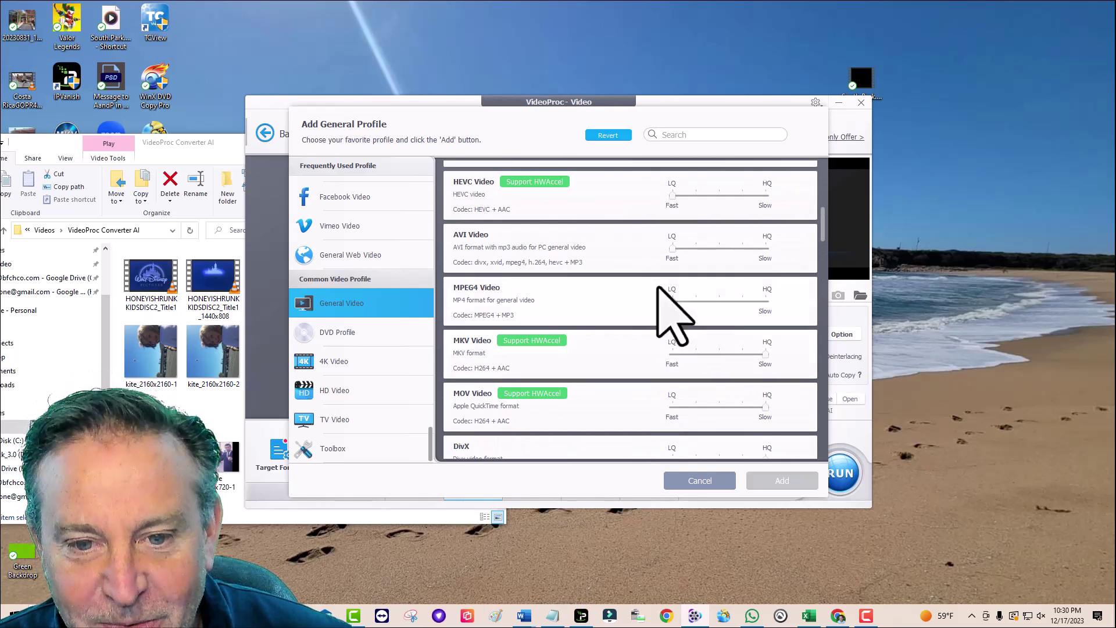
scroll(550, 292, up, 7)
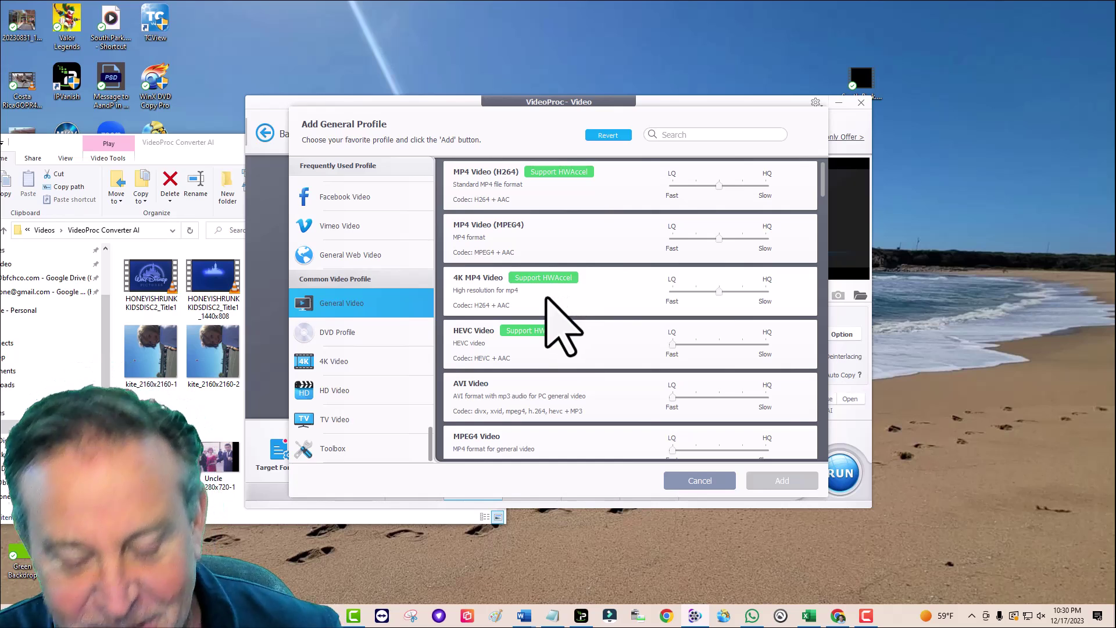
click(721, 480)
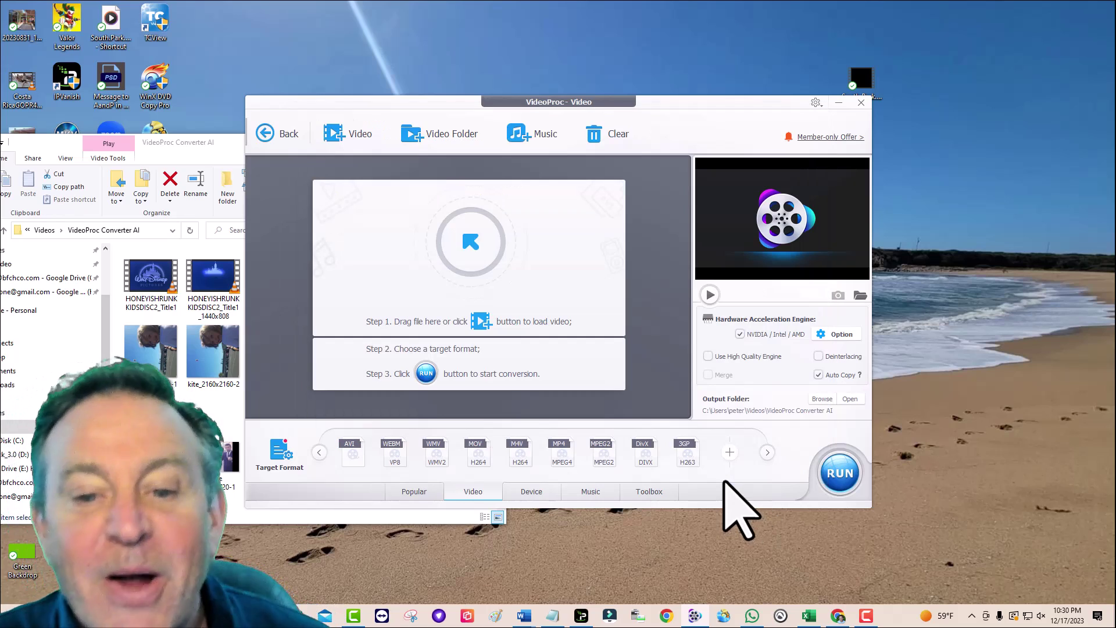
- Leave the Video Converter for the home launcher and minimize the File Explorer window
click(414, 490)
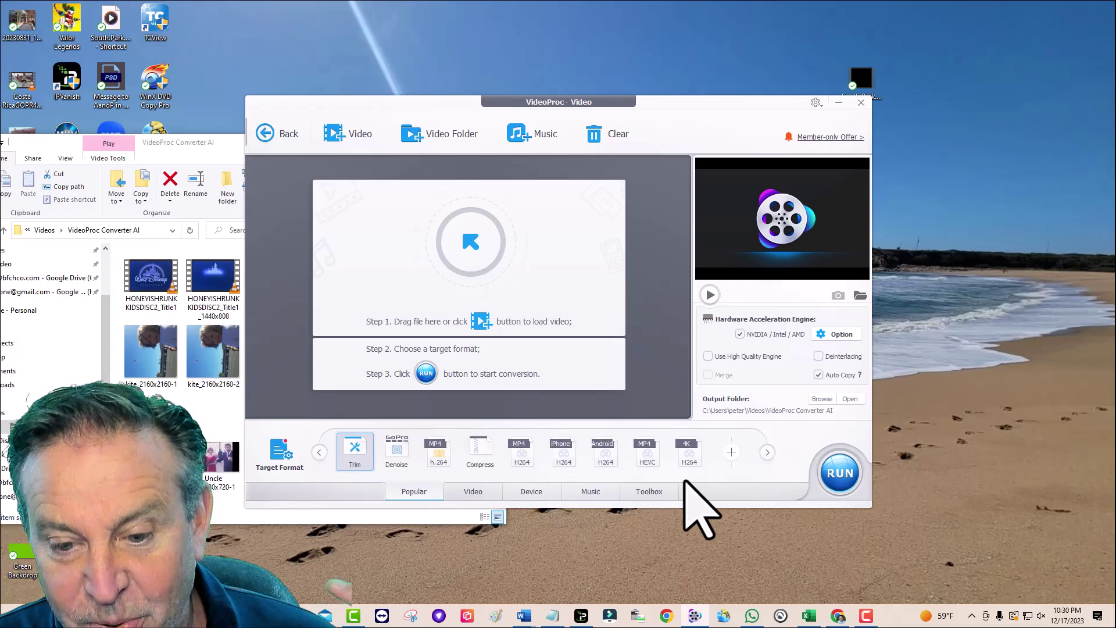
click(271, 135)
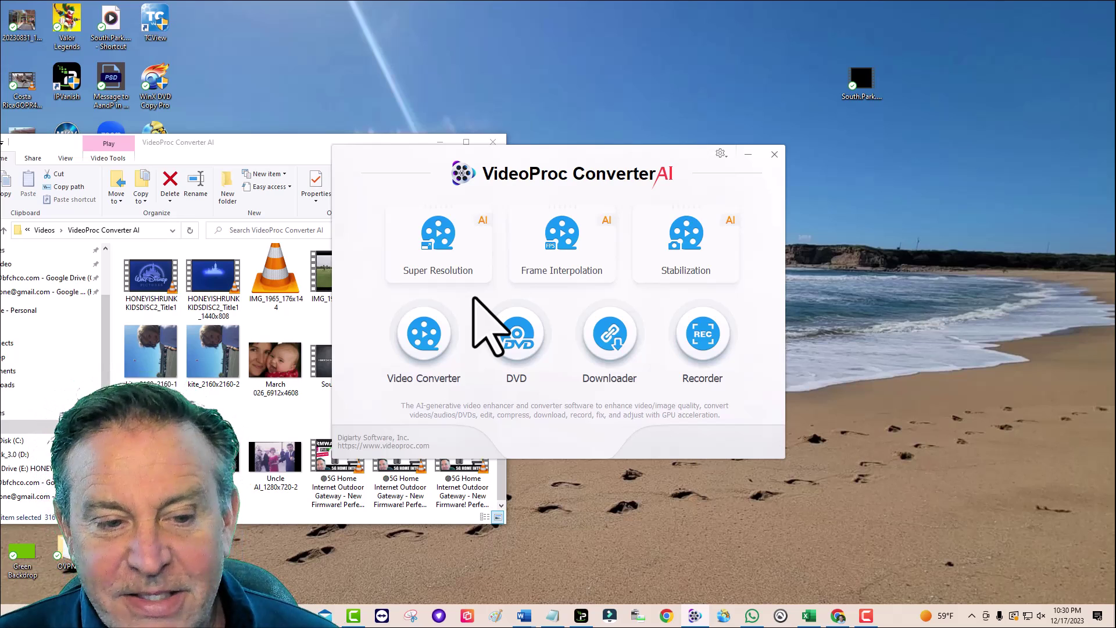
click(279, 165)
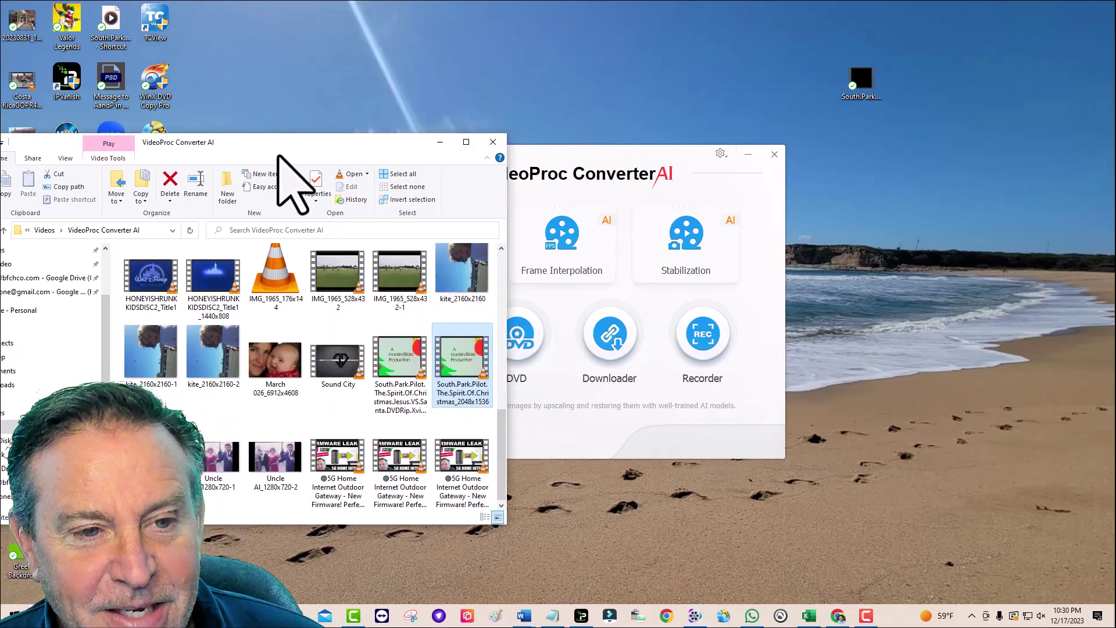
click(440, 143)
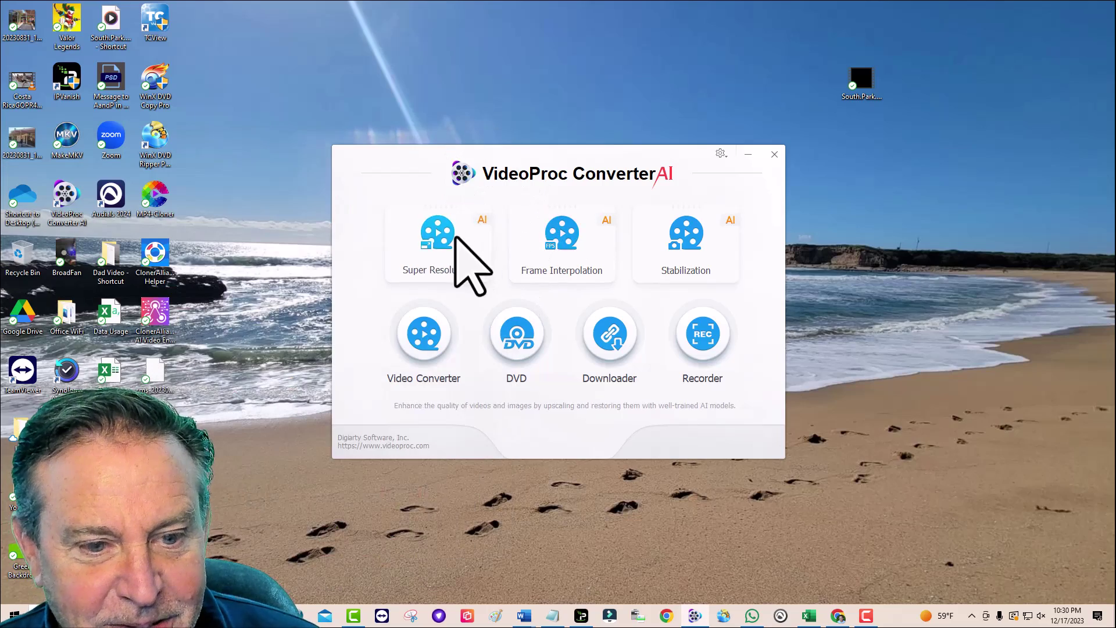
click(445, 236)
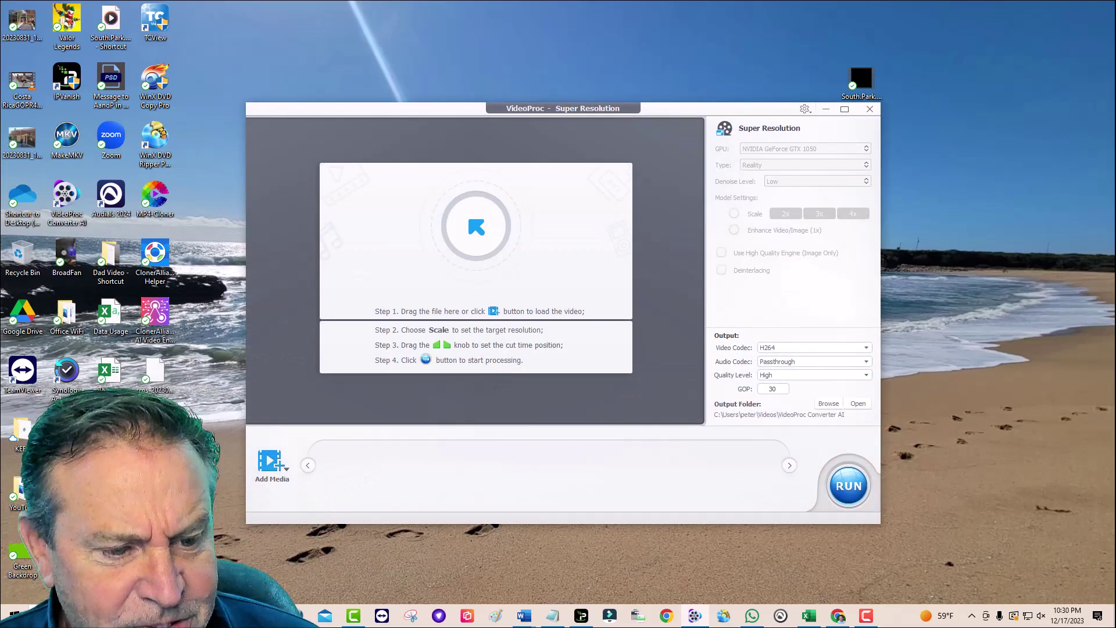
drag(422, 420, 552, 319)
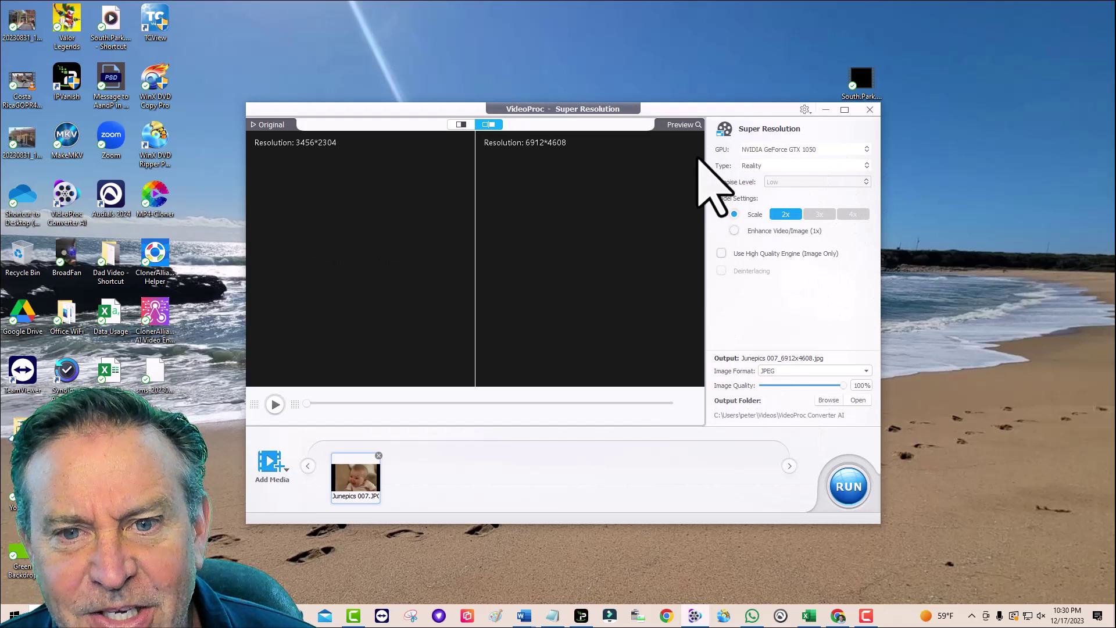
click(845, 110)
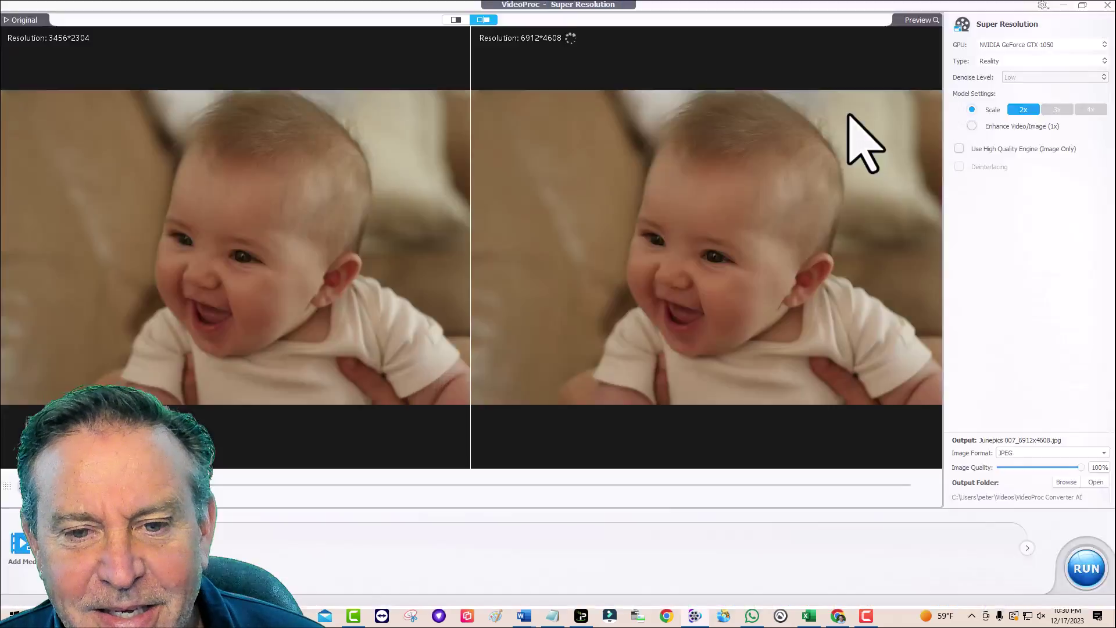
click(459, 20)
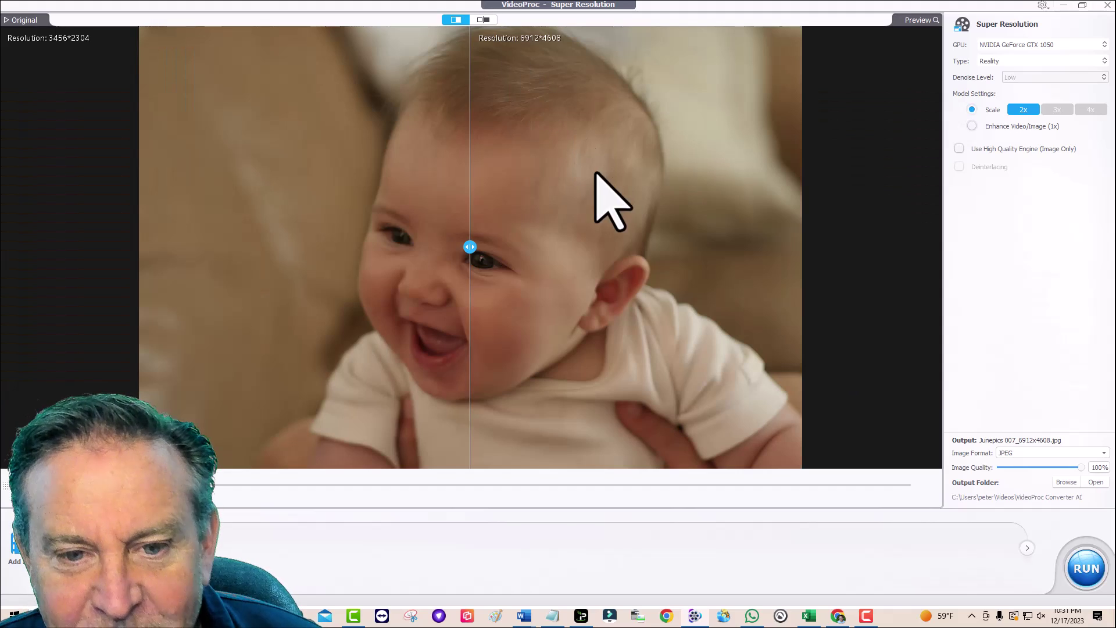
drag(469, 247, 276, 285)
click(1106, 5)
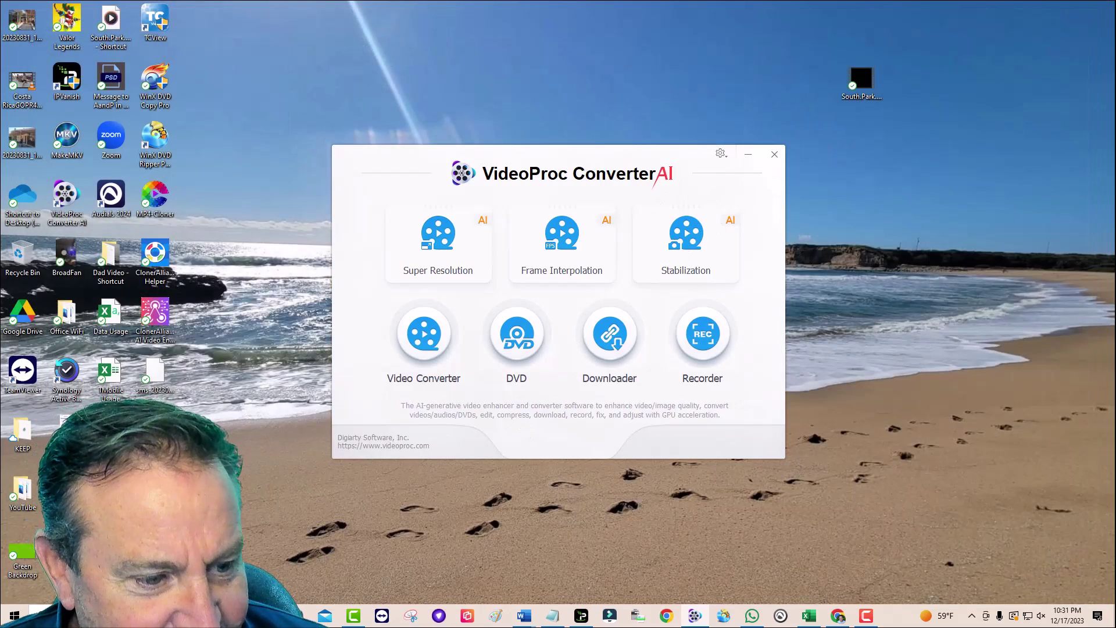
- Open the YouTube folder and load beach photo 20230307_144832 into Super Resolution
double_click(22, 488)
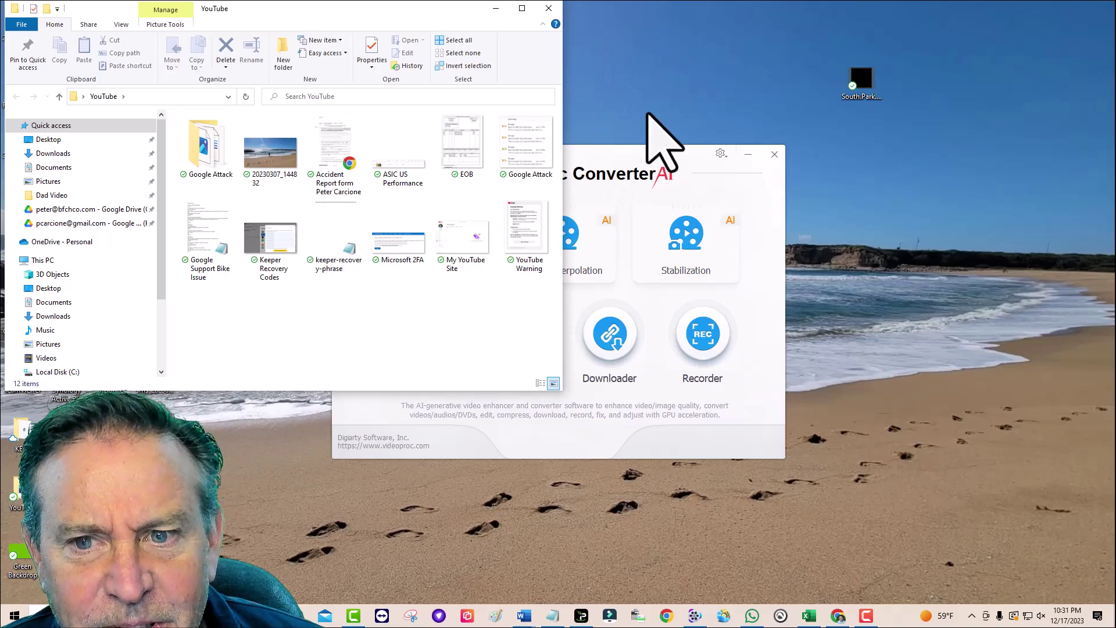
click(657, 152)
click(465, 247)
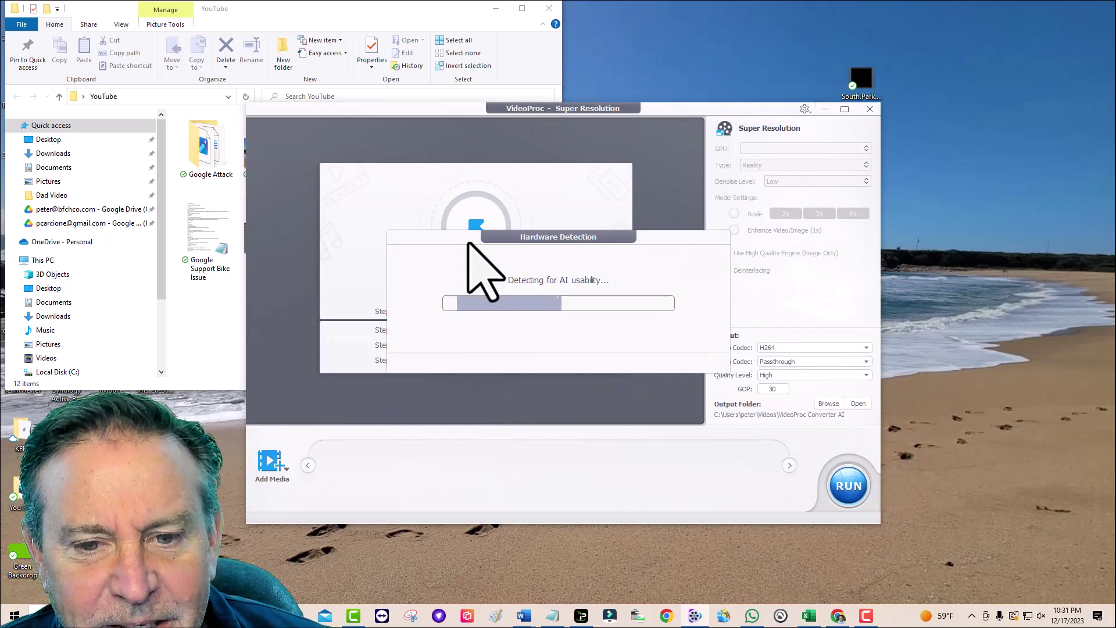
drag(695, 115, 860, 113)
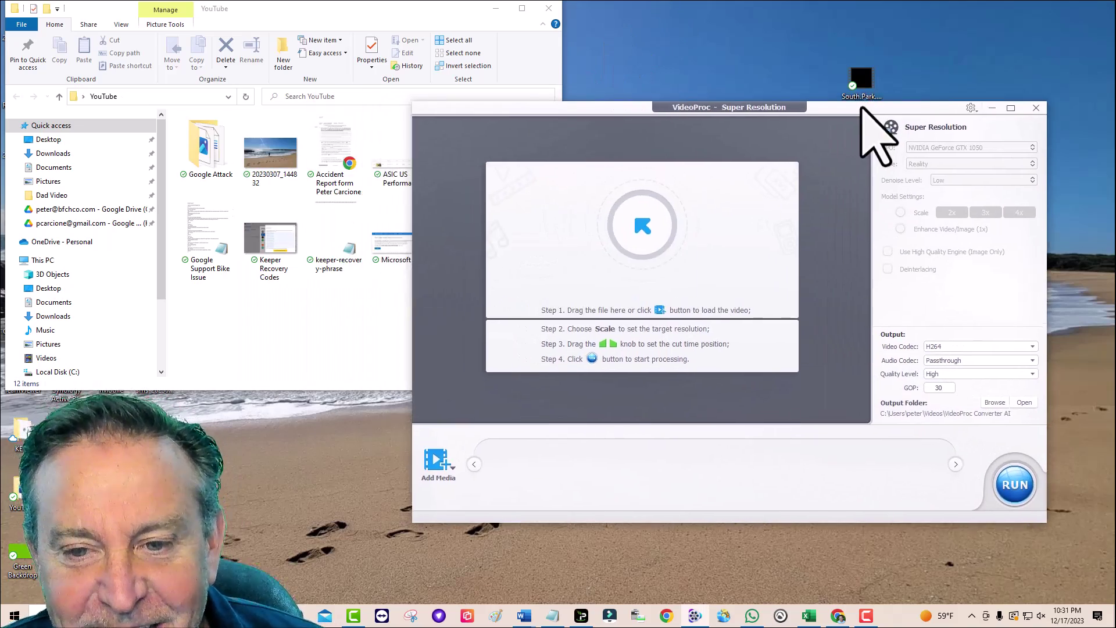
drag(281, 172, 663, 279)
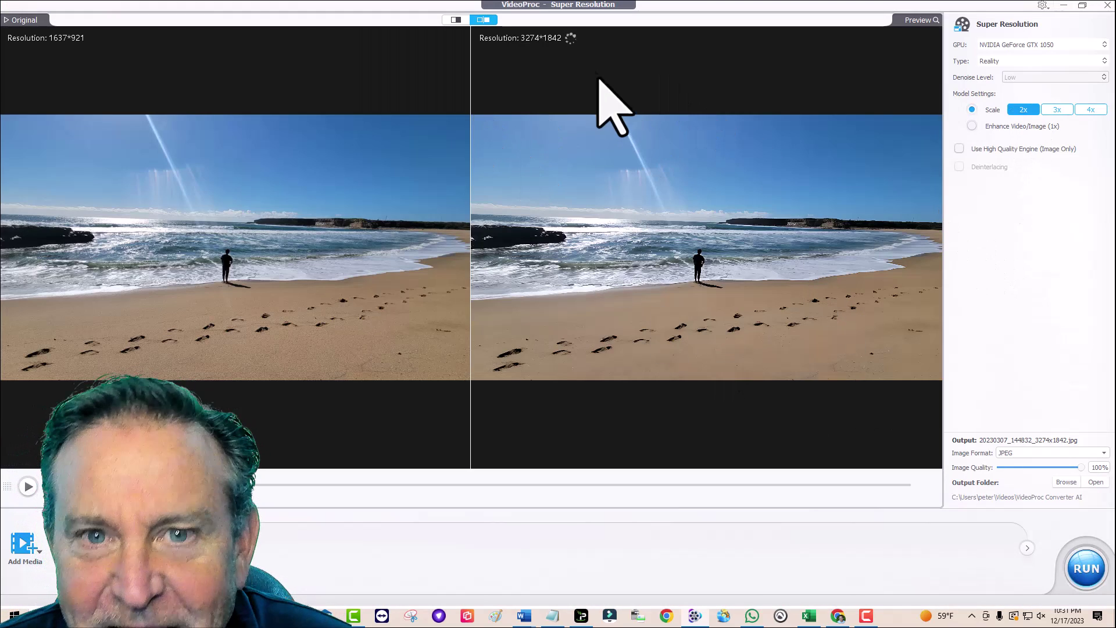
- Compare the photo against its 3274*1842 upscale, sliding the split divider right and back left
click(456, 20)
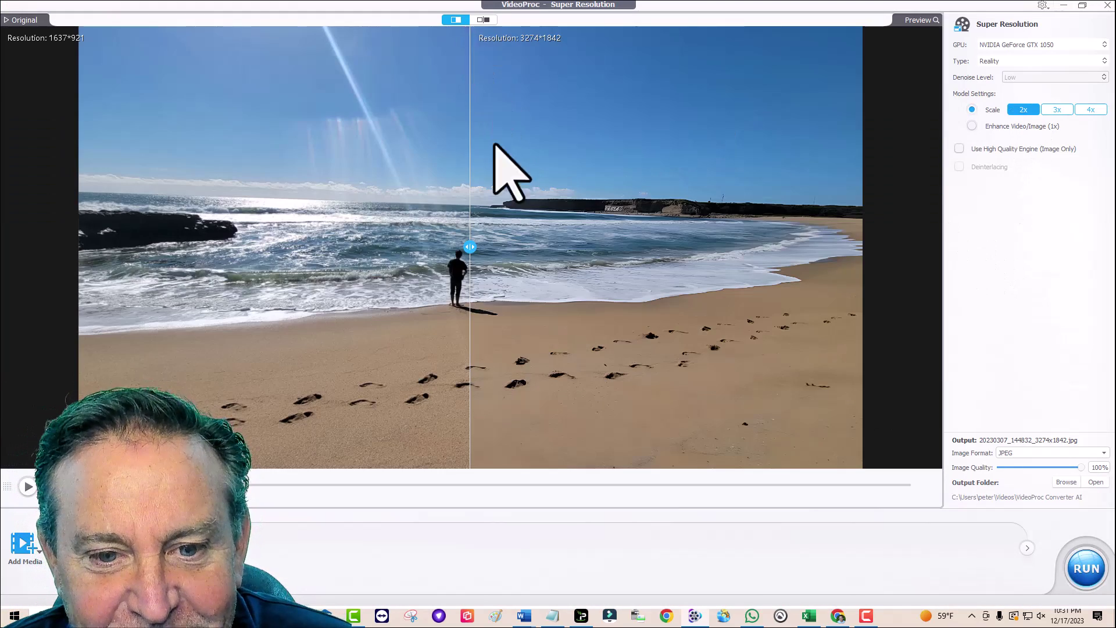
drag(473, 244, 854, 249)
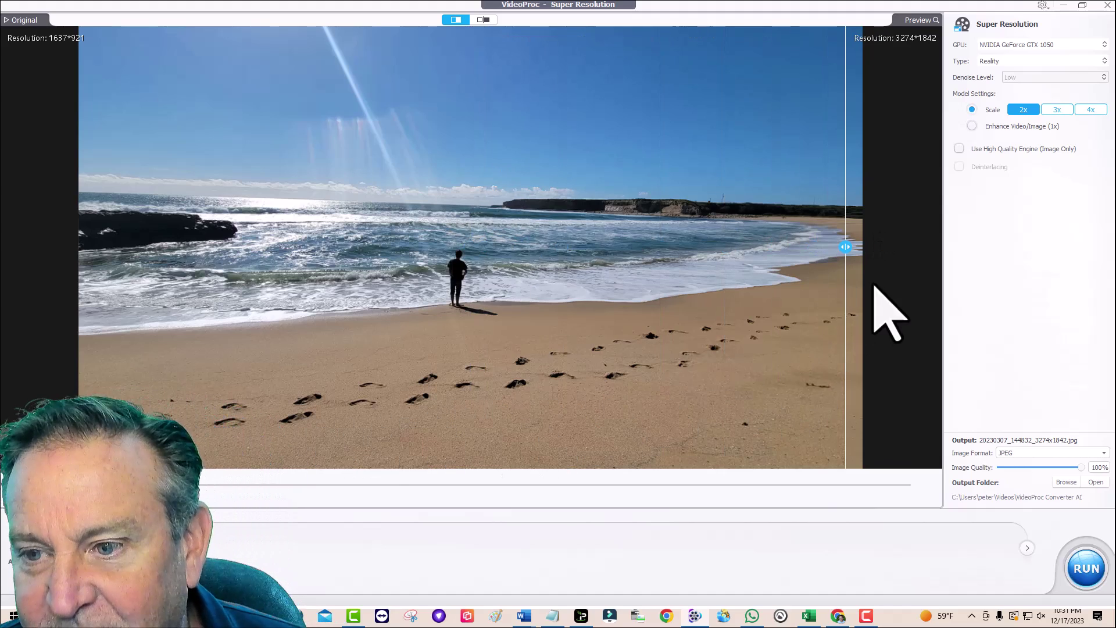
drag(846, 248, 85, 361)
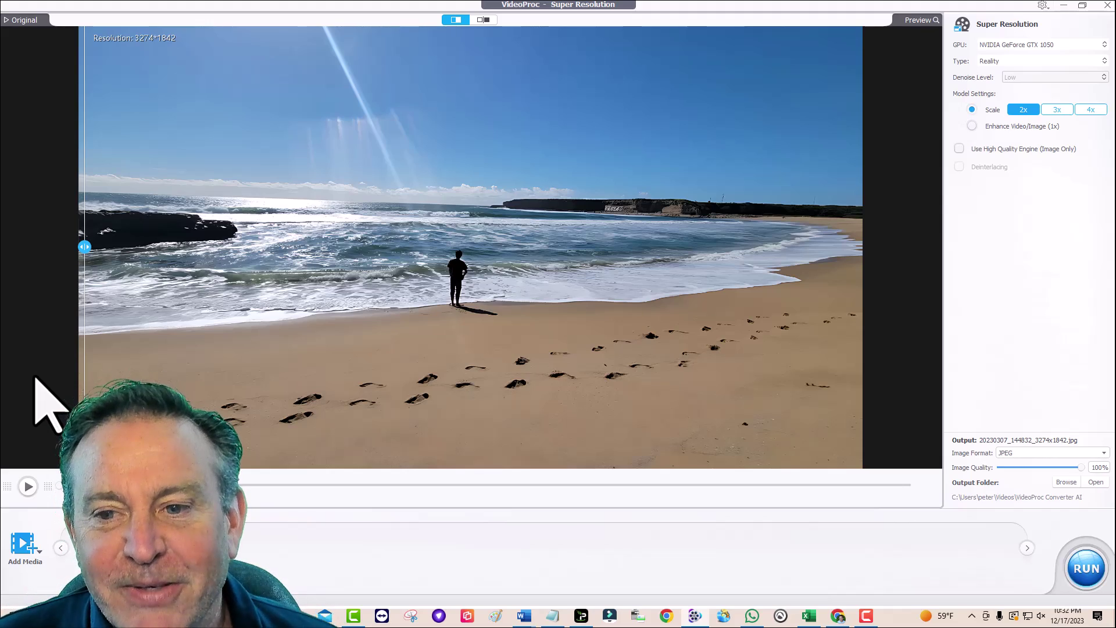
- Close the beach-photo Super Resolution window and select the South Park video on the desktop
click(1107, 4)
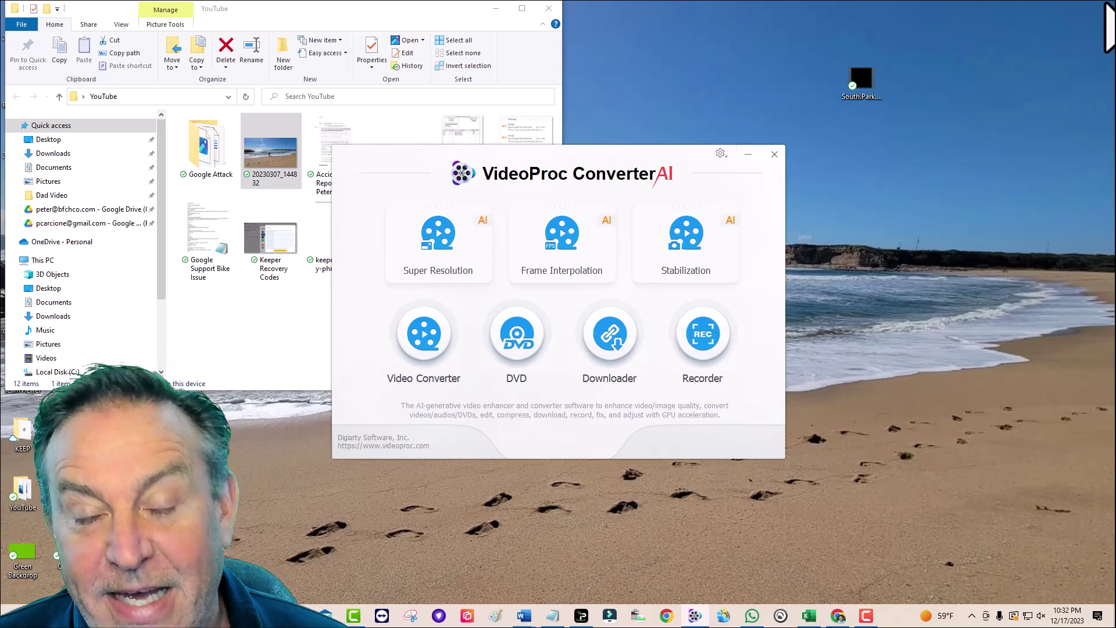
click(865, 78)
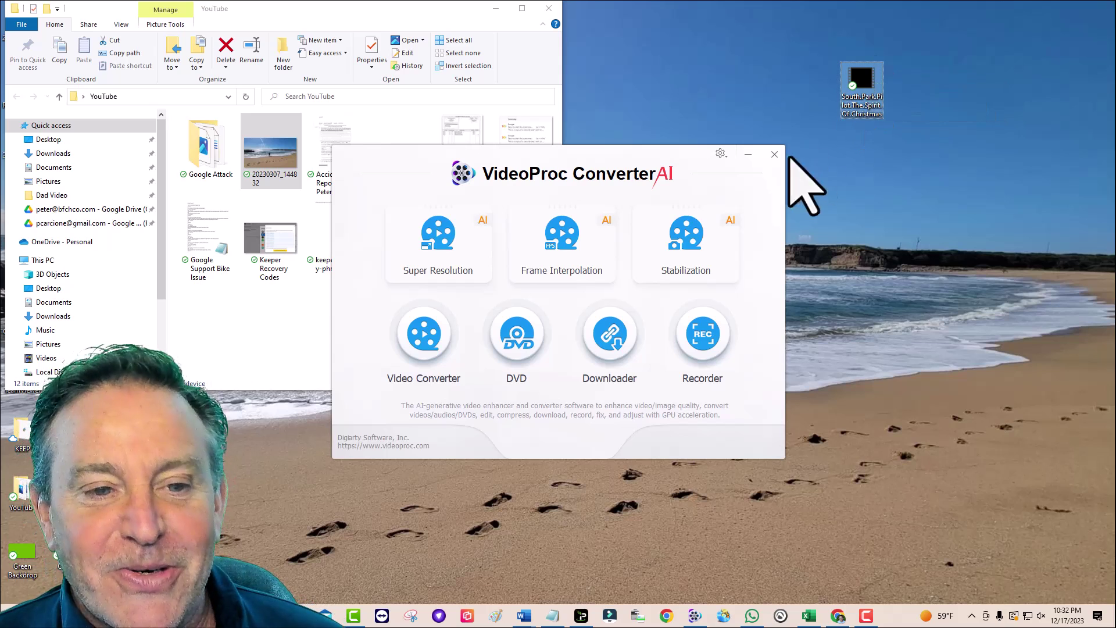
- Close the YouTube folder, open Super Resolution's output folder, and play the South Park 2048x1536 video
drag(648, 174, 925, 235)
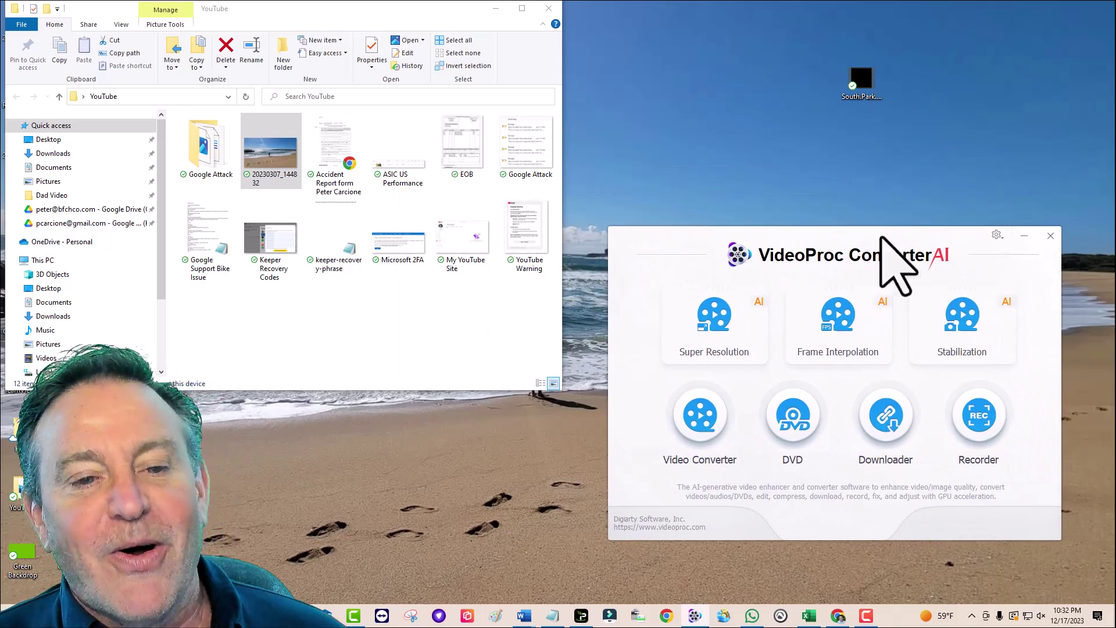
click(547, 9)
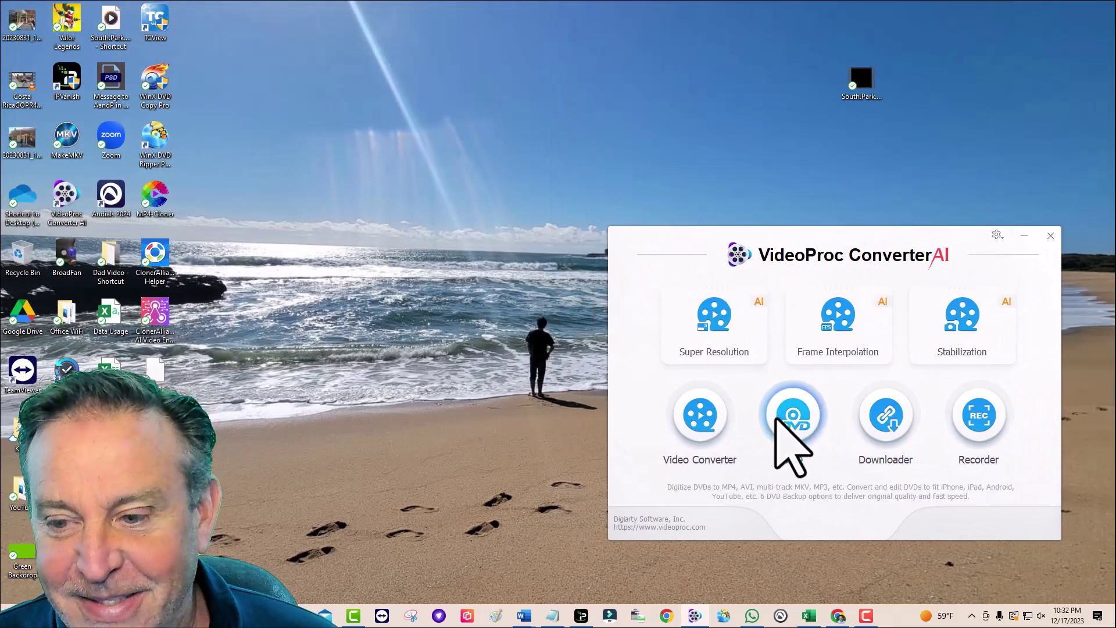
click(709, 335)
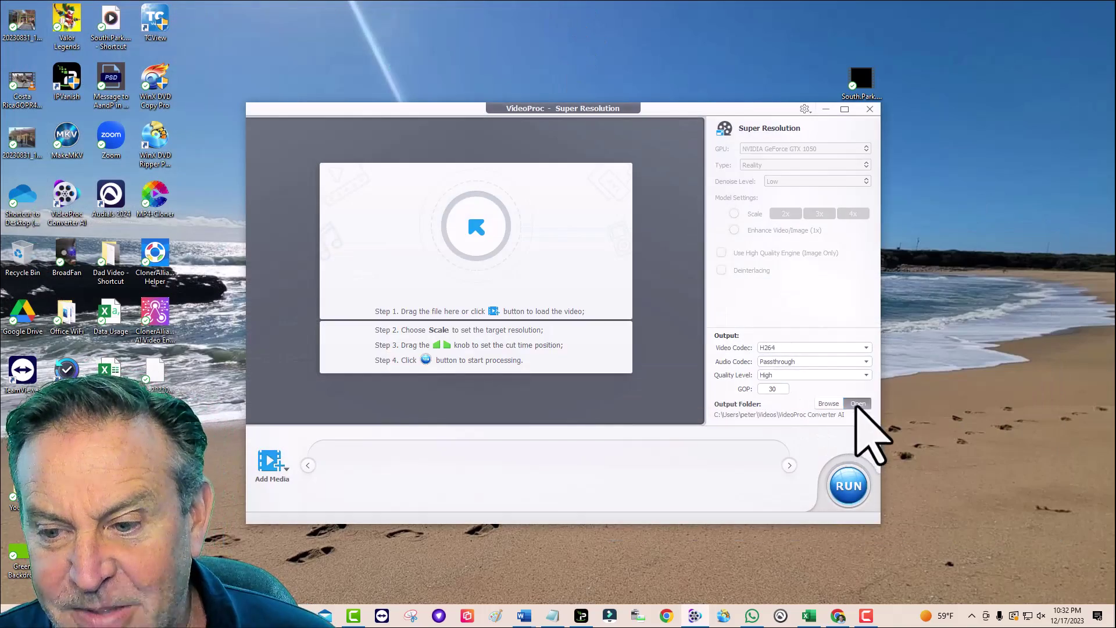
click(858, 404)
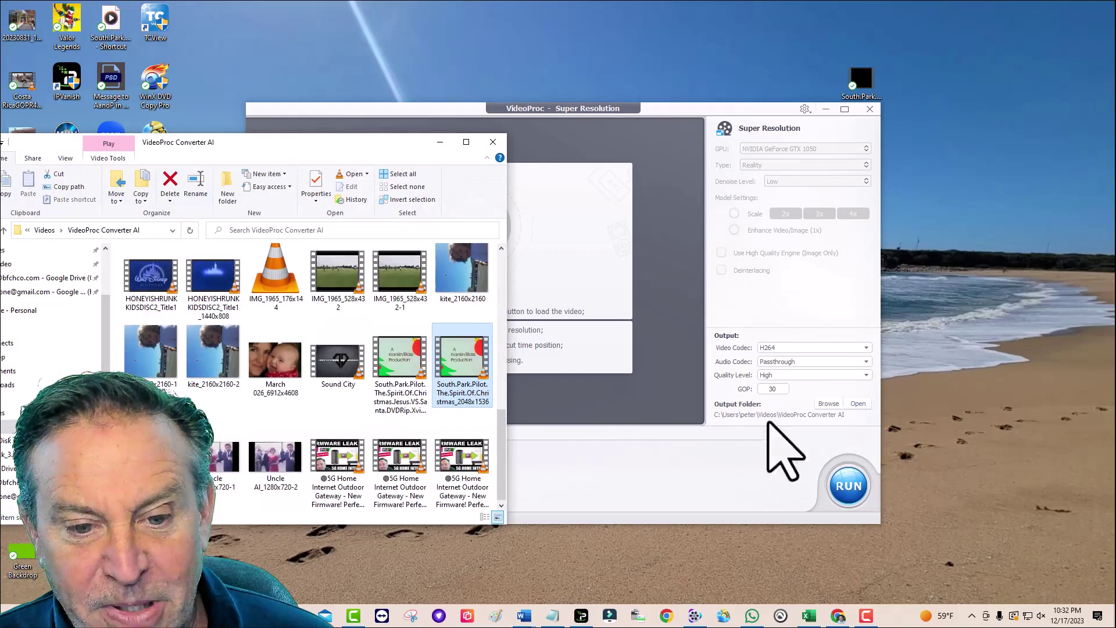
double_click(459, 375)
- Skip the upscaled video to 02:05, 02:54 and 03:23, then close VLC
click(455, 586)
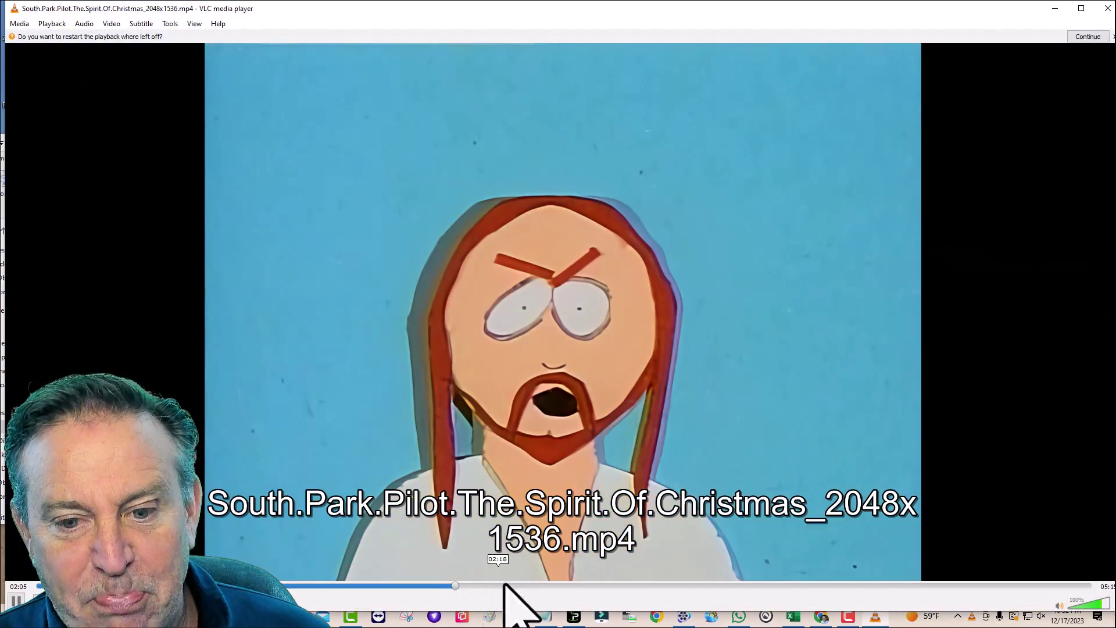
click(621, 586)
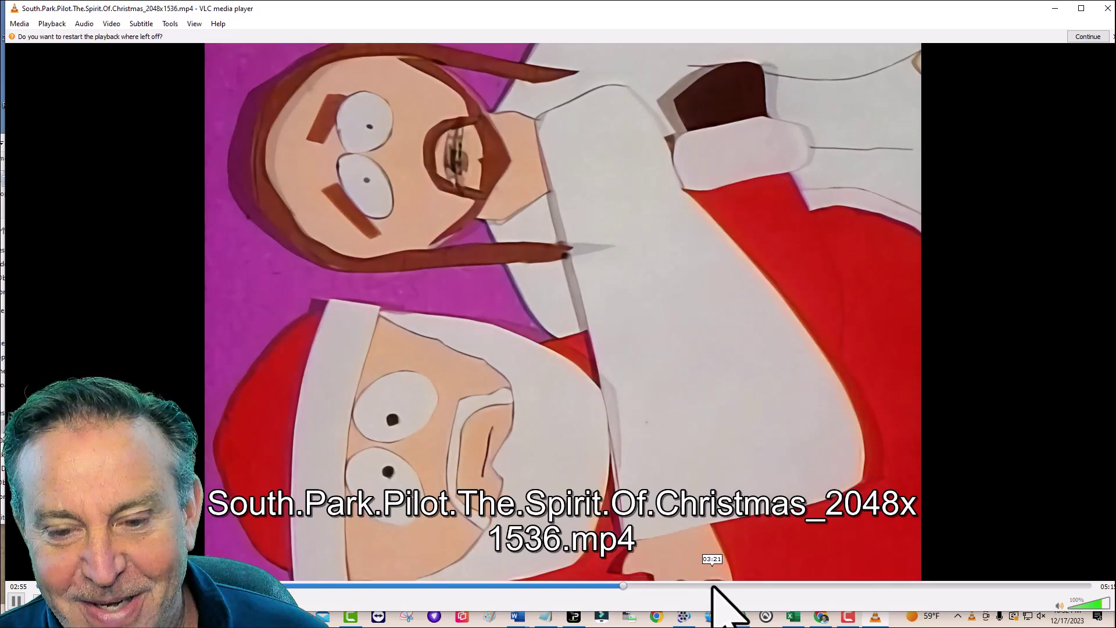
click(712, 586)
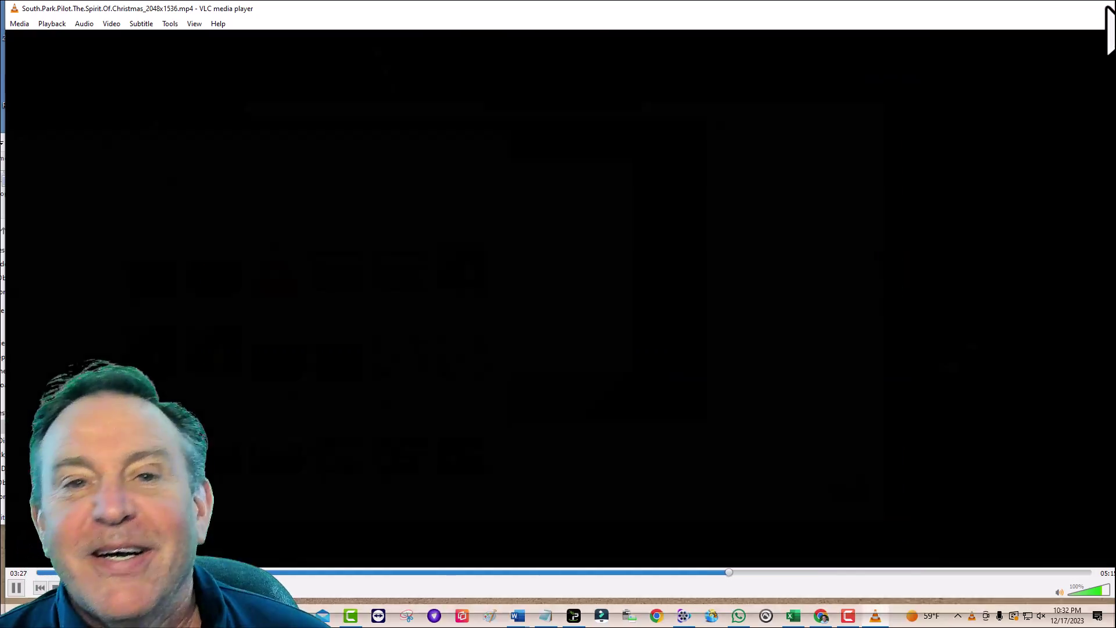
click(1106, 7)
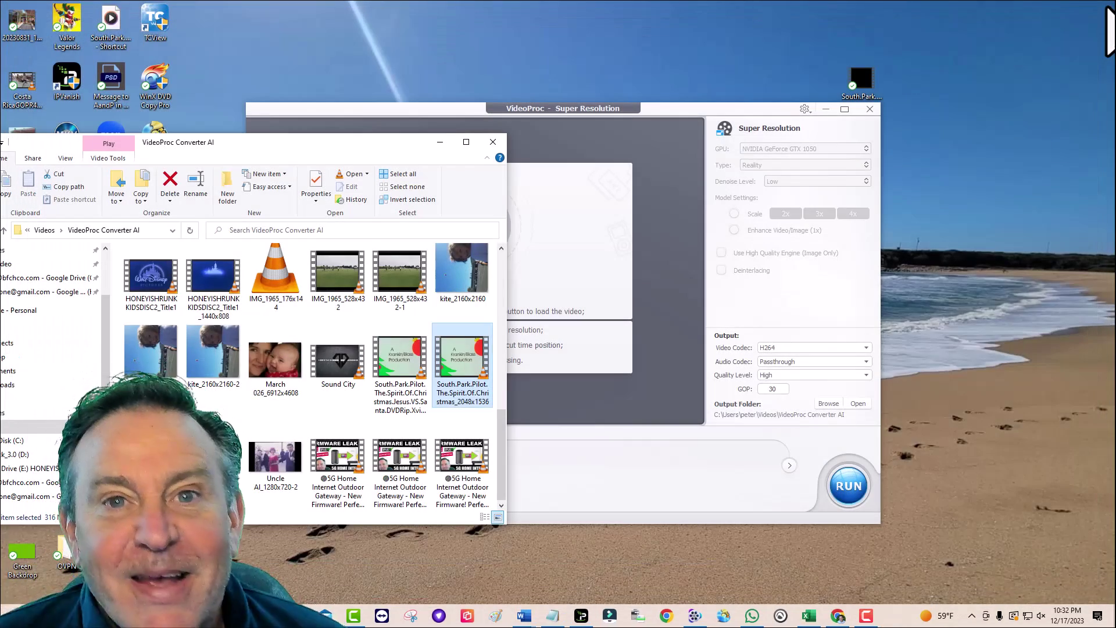